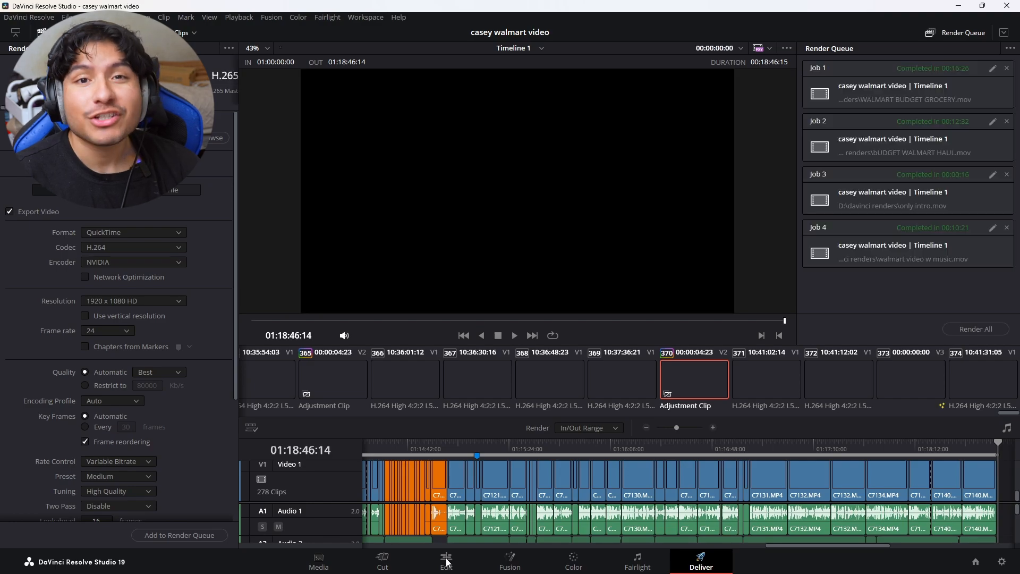
- Open the Edit page and move the playhead to the start of Timeline 1, showing the intro clips
click(447, 559)
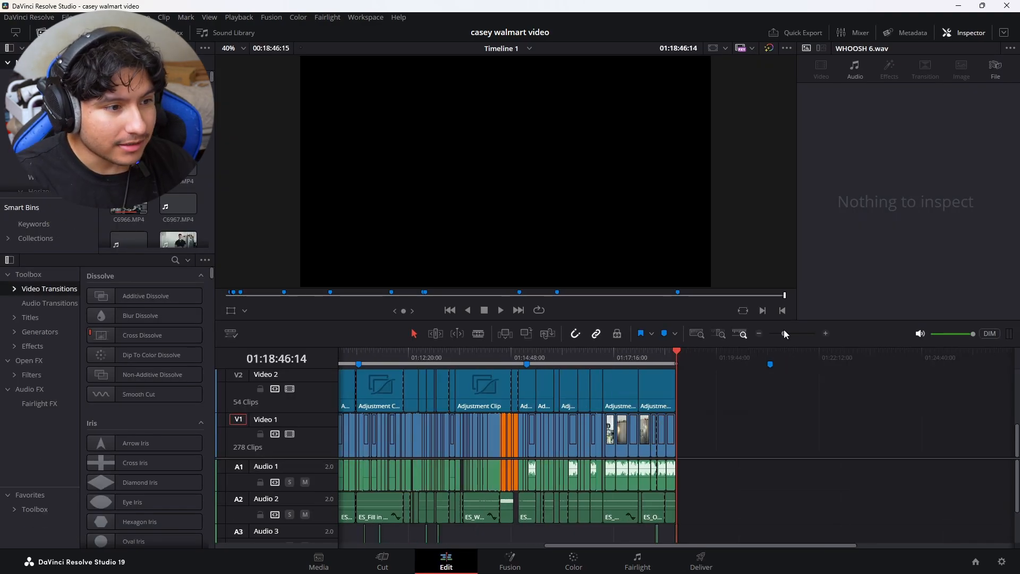
drag(784, 332, 777, 333)
drag(356, 362, 338, 364)
click(775, 333)
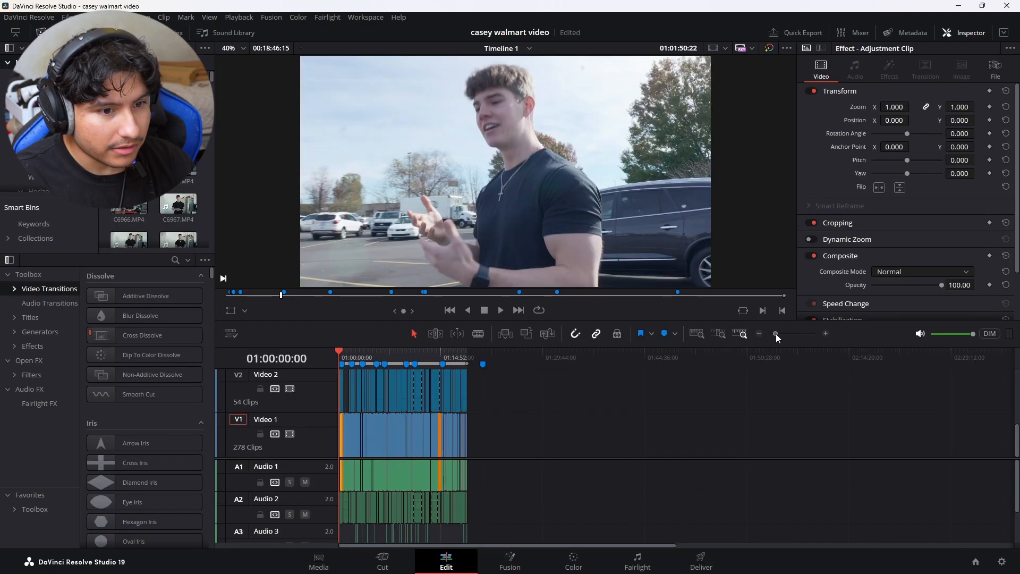
drag(775, 334, 800, 333)
scroll(637, 407, up, 1)
scroll(645, 406, down, 1)
scroll(625, 200, down, 1)
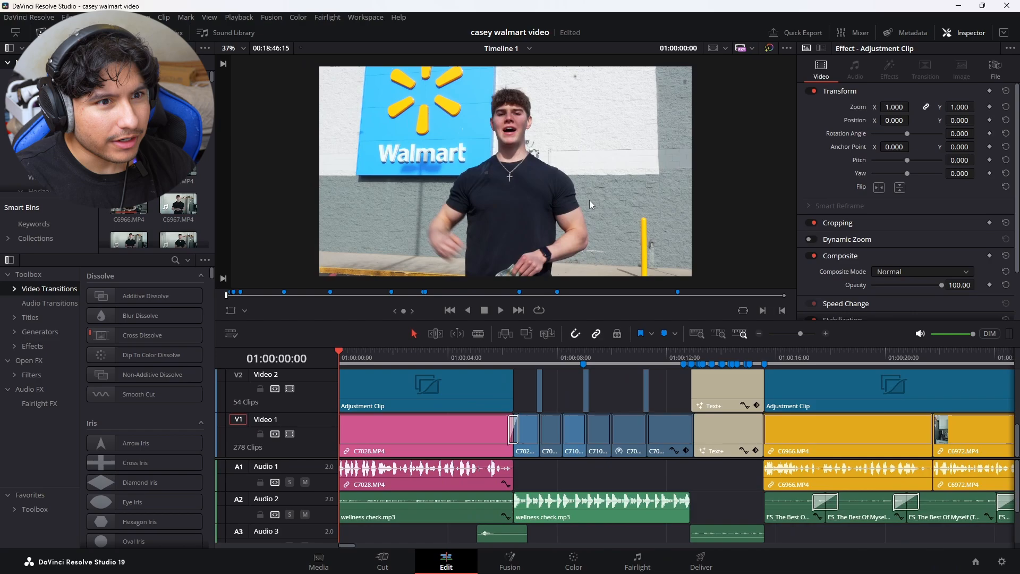
- Set the timeline's proxy handling to Prefer Camera Originals
click(743, 52)
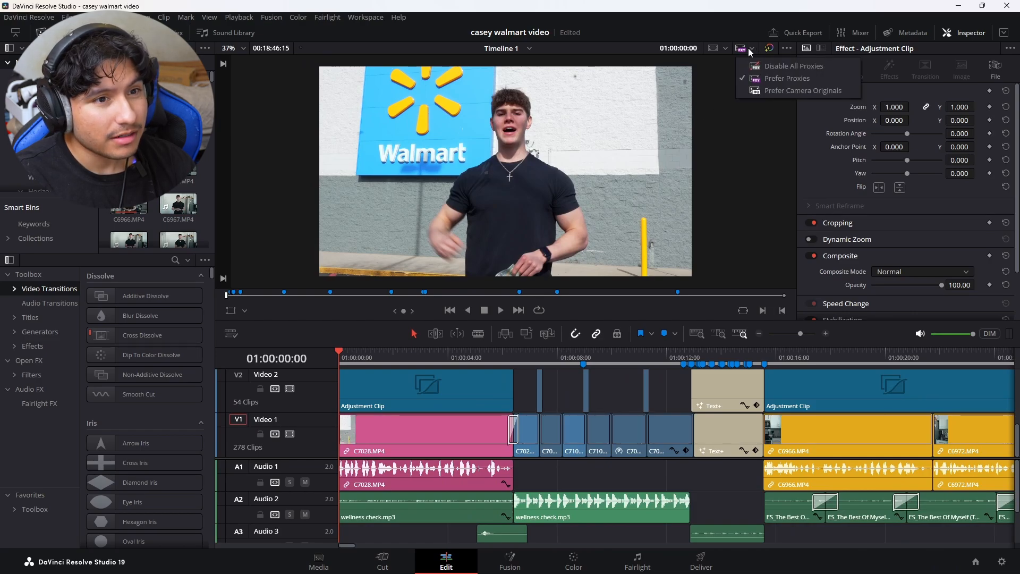
click(750, 51)
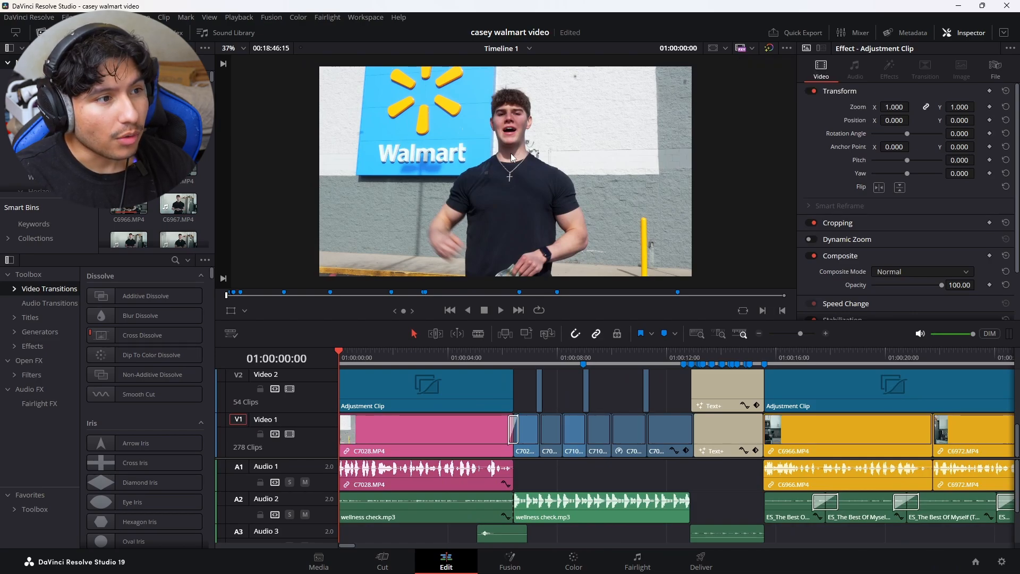
click(750, 49)
click(751, 49)
click(751, 48)
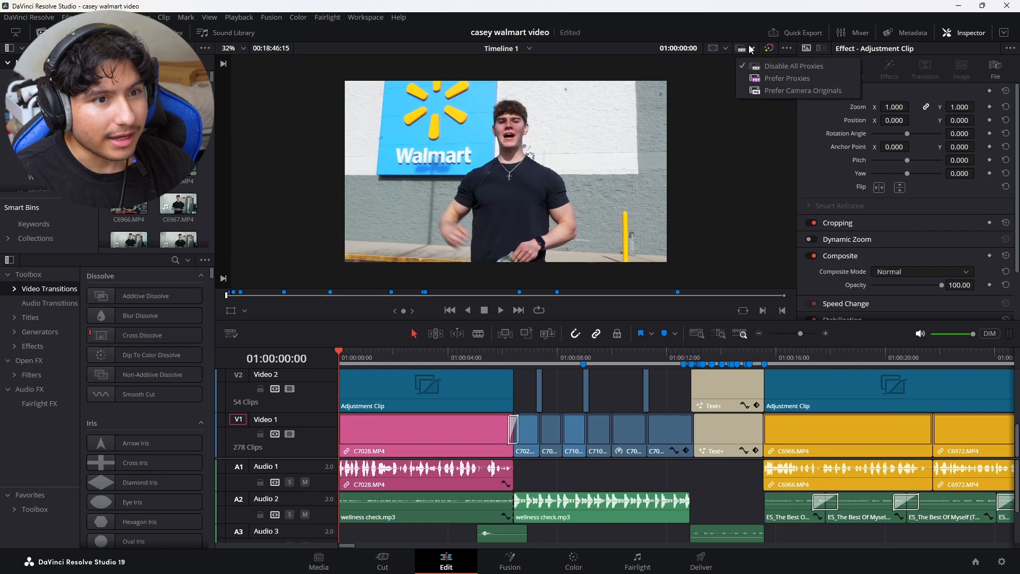
click(767, 90)
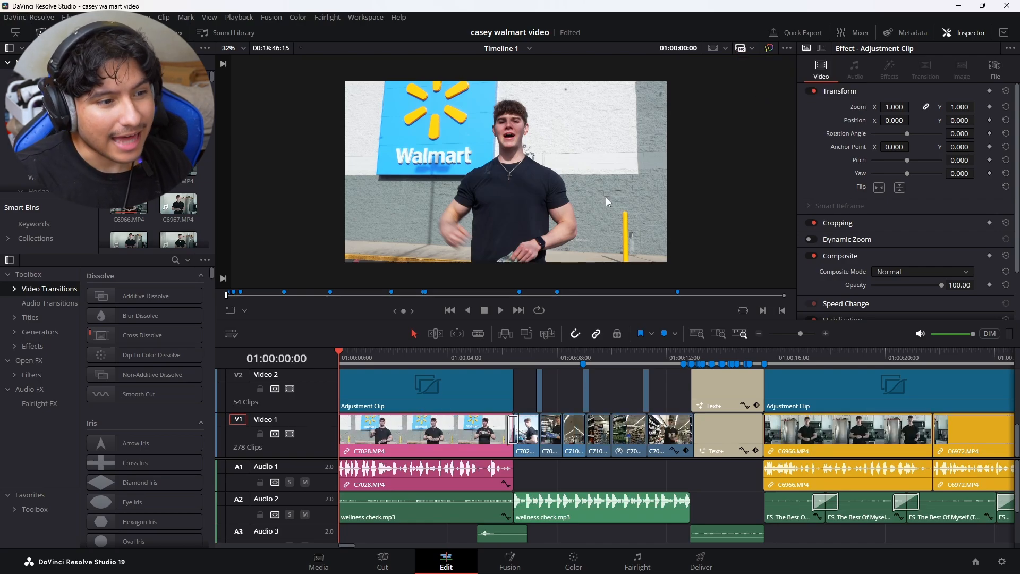
- Switch to the browser to read the first revision comments on the exported video, and return to DaVinci Resolve
drag(799, 332, 802, 333)
click(595, 560)
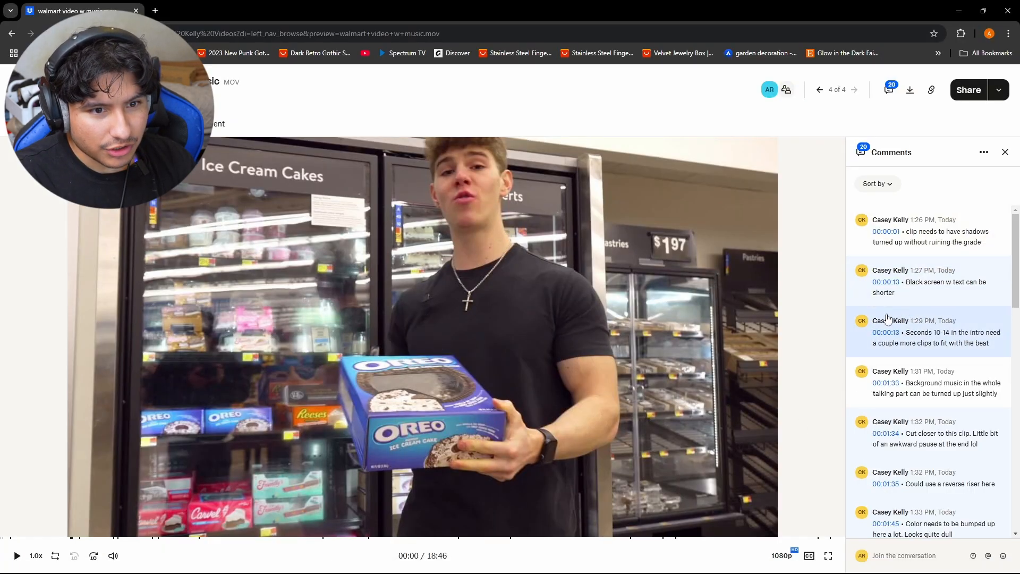
click(638, 561)
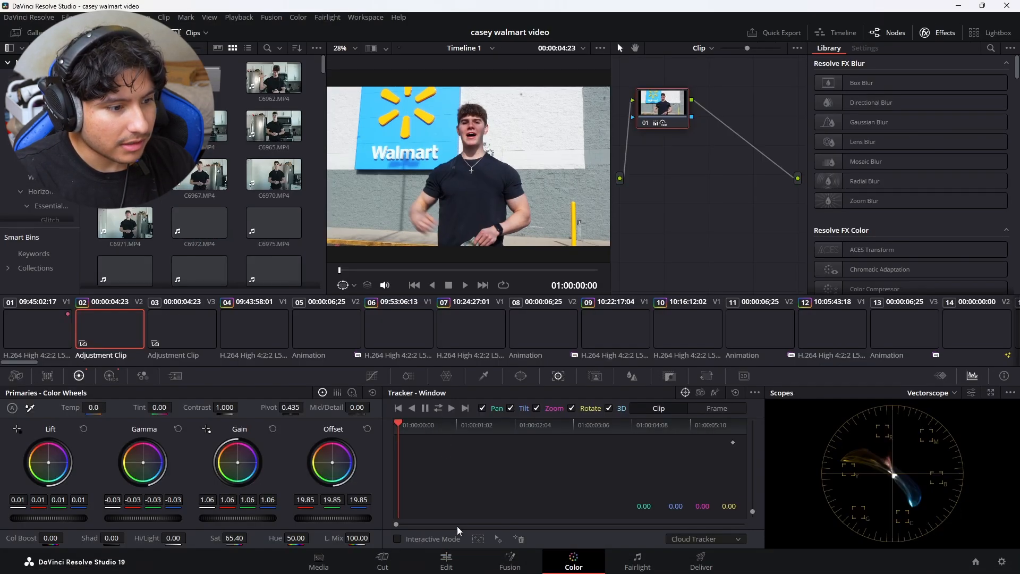
- At 01:00:02:06, raise the opening adjustment clip's HDR Shadow exposure to 0.68 on the Color page
click(446, 559)
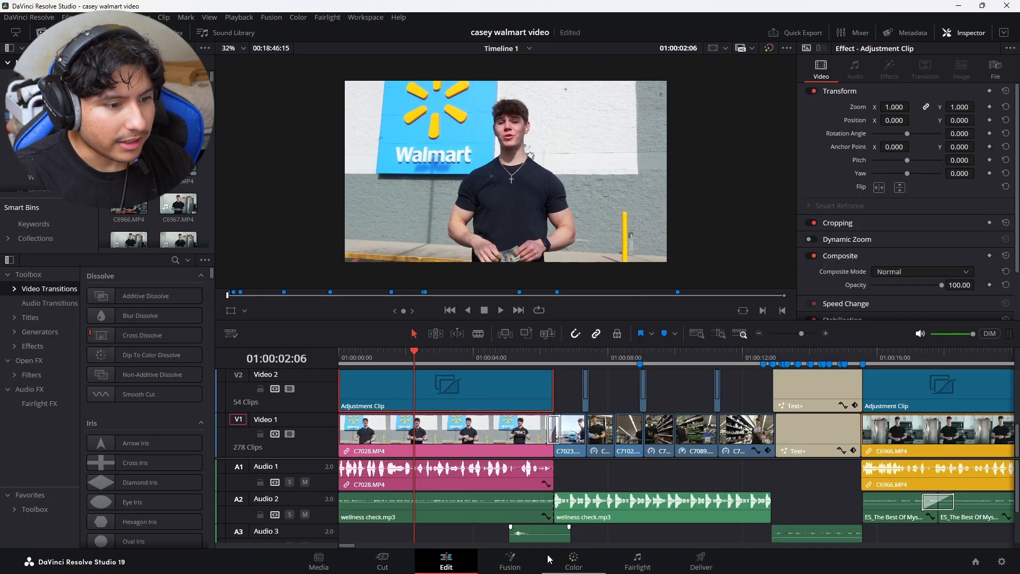
click(571, 561)
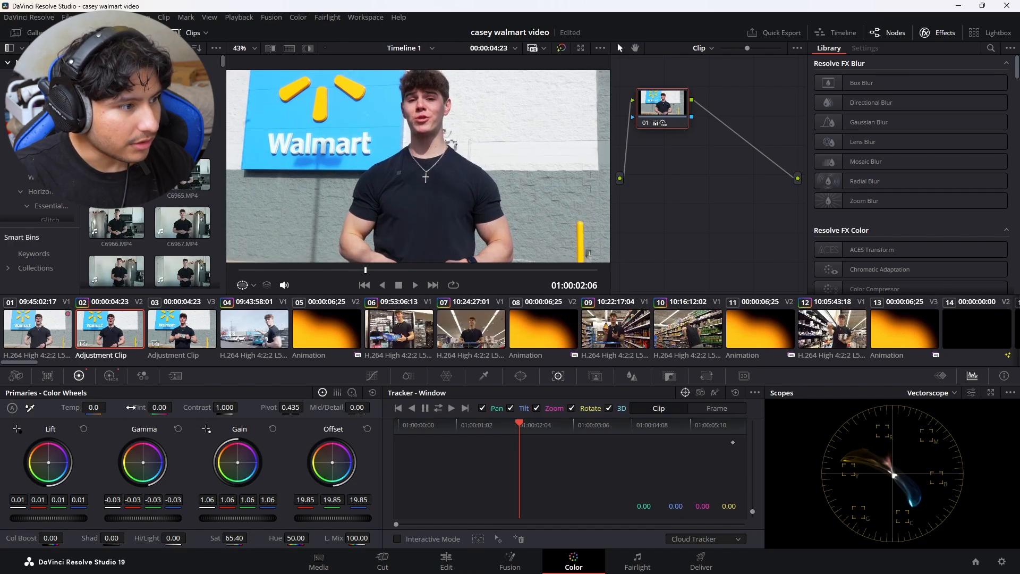
click(110, 377)
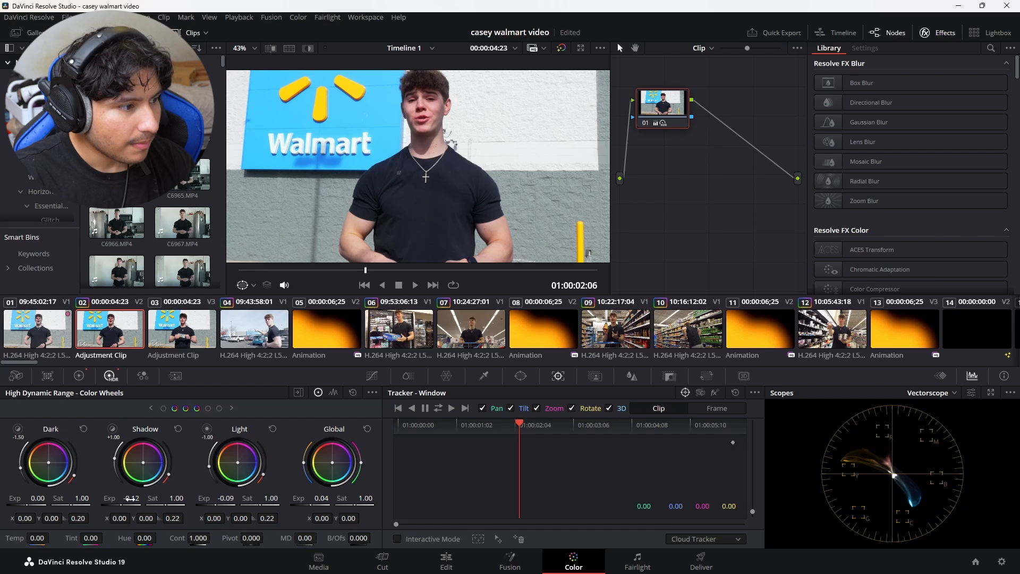
mouse_move(132, 498)
mouse_down()
mouse_move(182, 498)
mouse_move(150, 498)
mouse_up()
scroll(393, 221, down, 1)
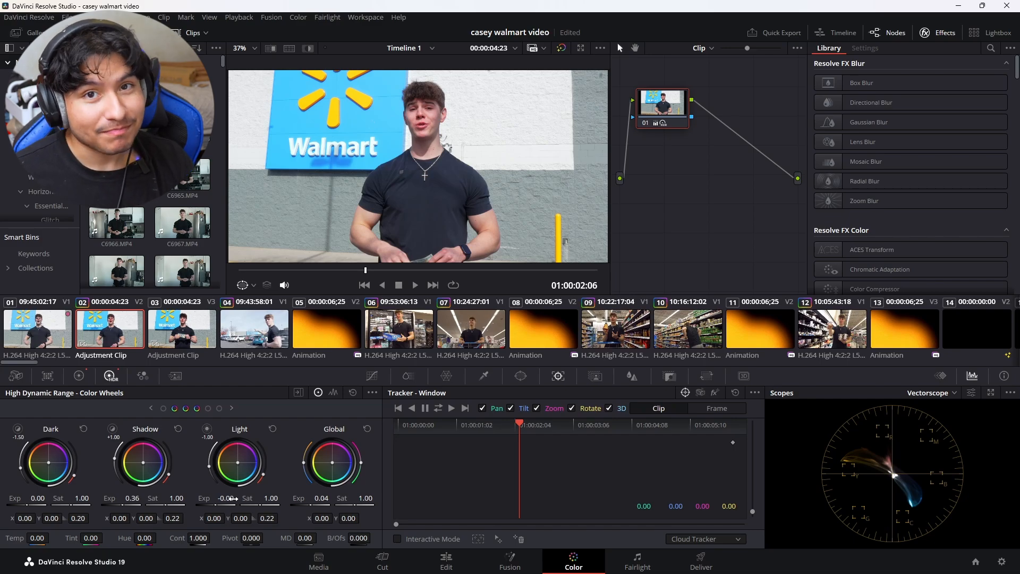
key(ctrl+z)
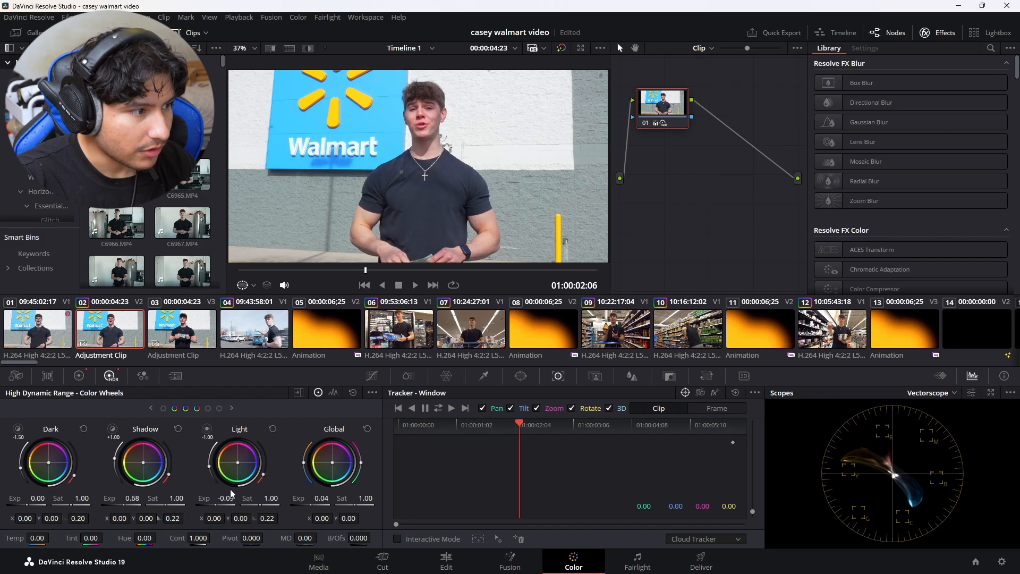
- Lower the adjustment clip's HDR Light exposure to about -0.20 and set its Global exposure to 0.07
drag(226, 497, 220, 497)
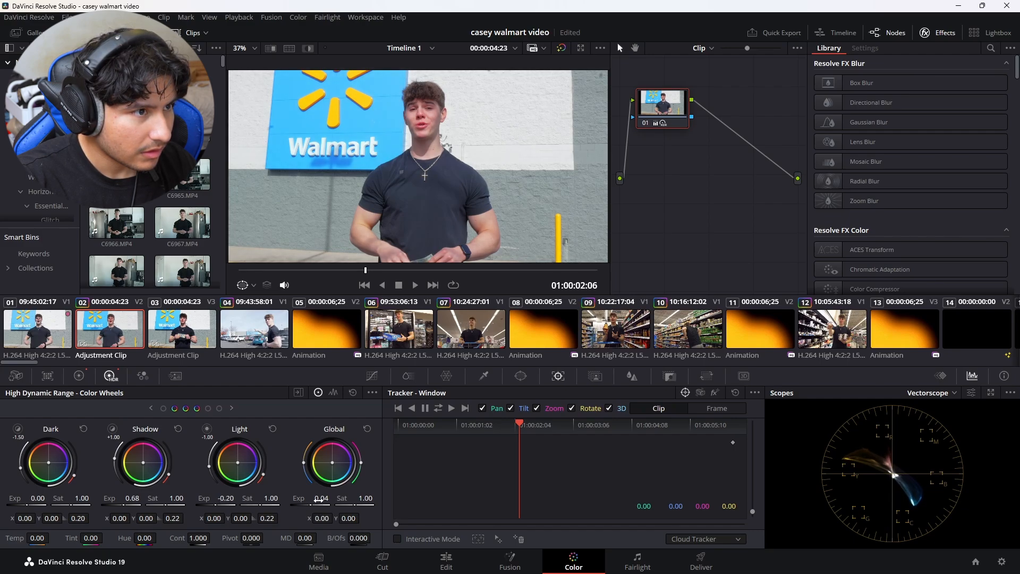
drag(322, 498, 317, 498)
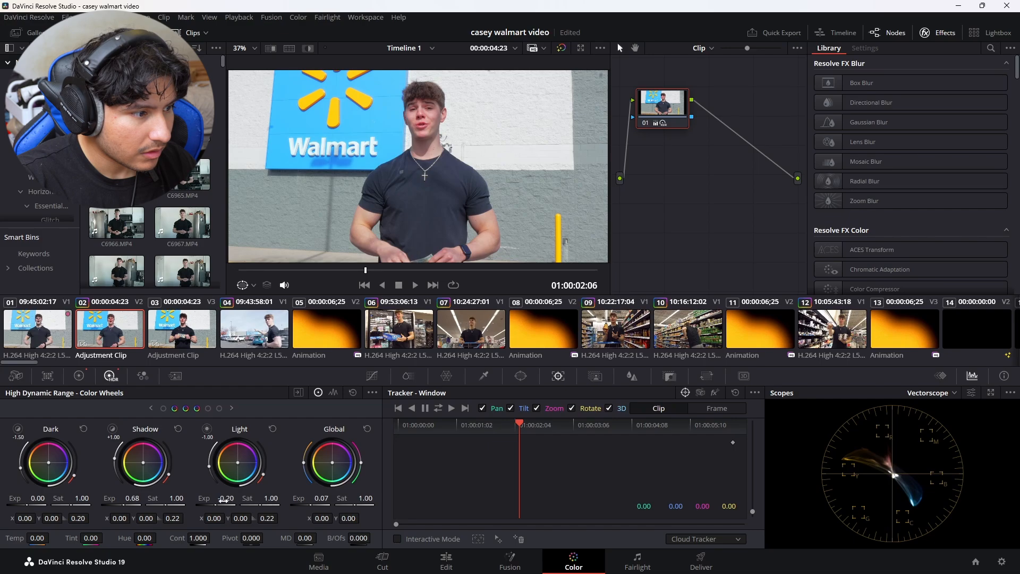
drag(226, 498, 227, 498)
- Return to the Edit page and compare the opening shot with color grades bypassed and enabled
click(446, 560)
click(768, 50)
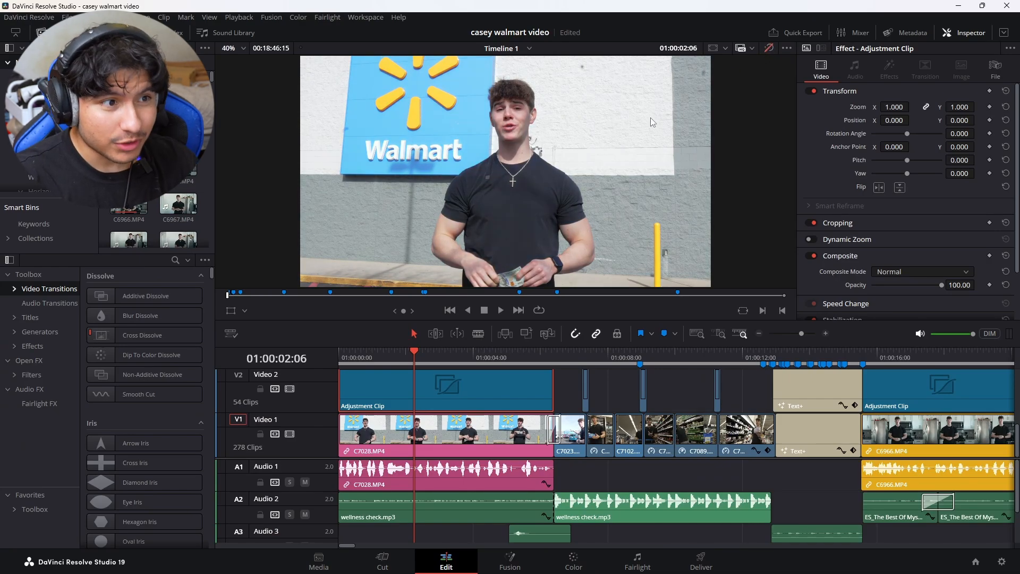
scroll(632, 130, down, 1)
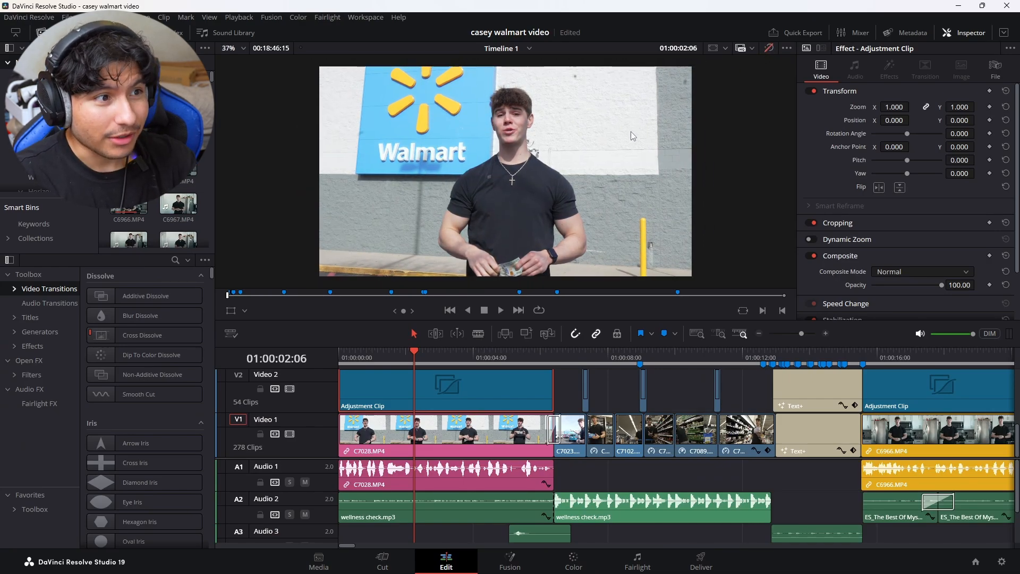
click(769, 48)
- Switch to the browser, clear the finished shadows comment, read the black screen note, and return to DaVinci Resolve
mouse_move(494, 571)
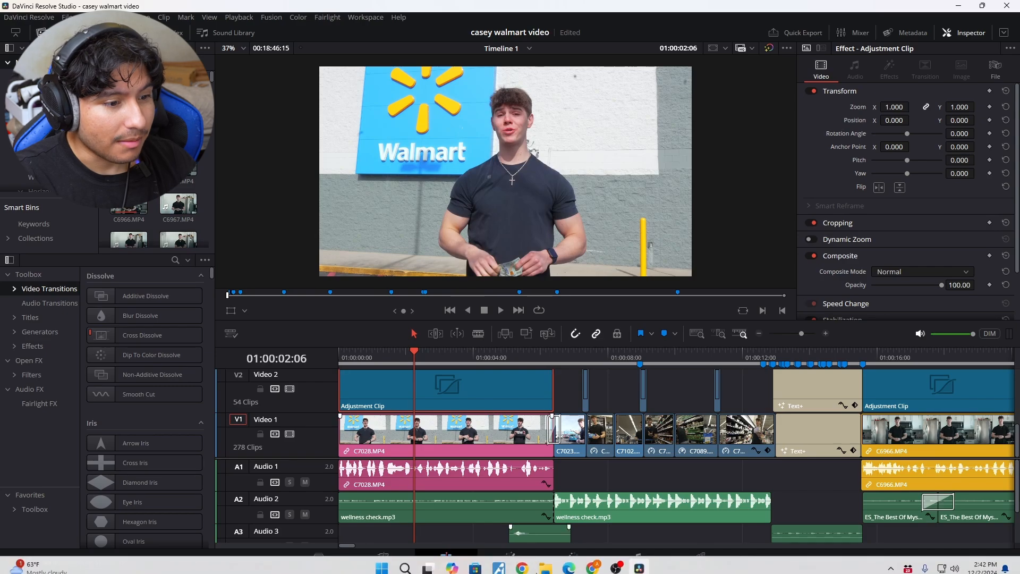
click(593, 567)
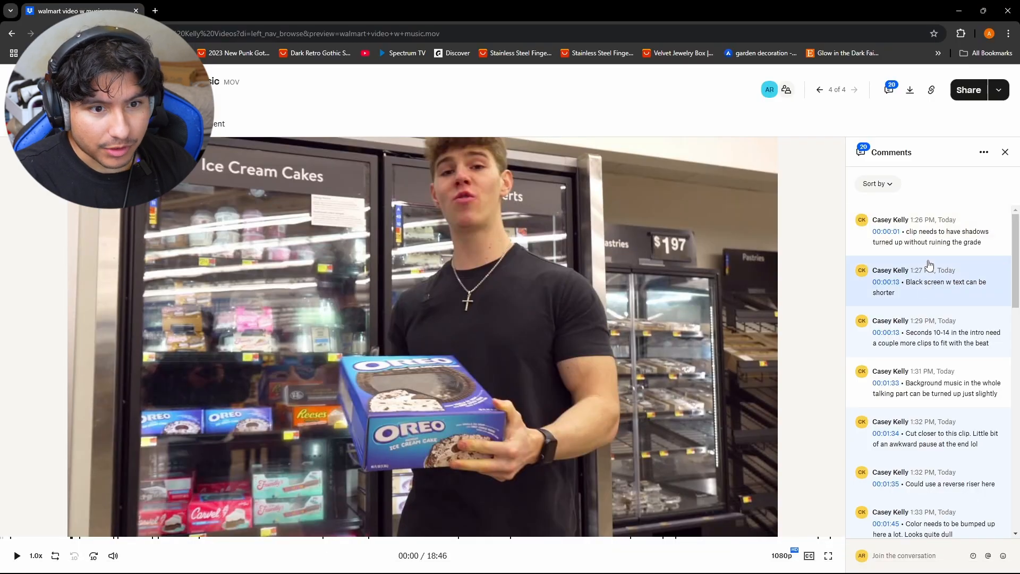
scroll(950, 229, down, 1)
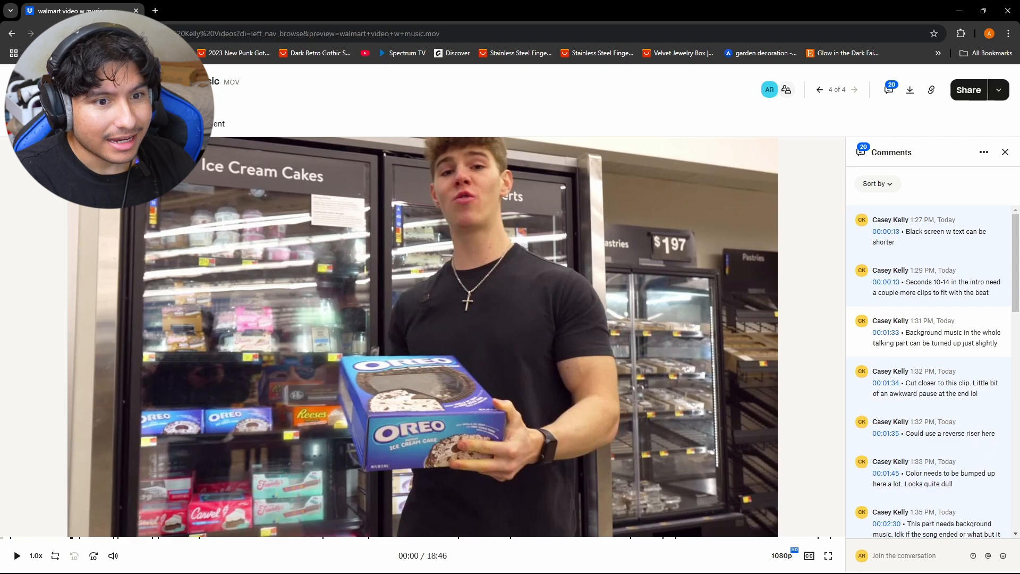
click(647, 567)
- Shorten both Text+ title clips on Video 1 and Video 2 so they end at 01:00:14:22
click(694, 368)
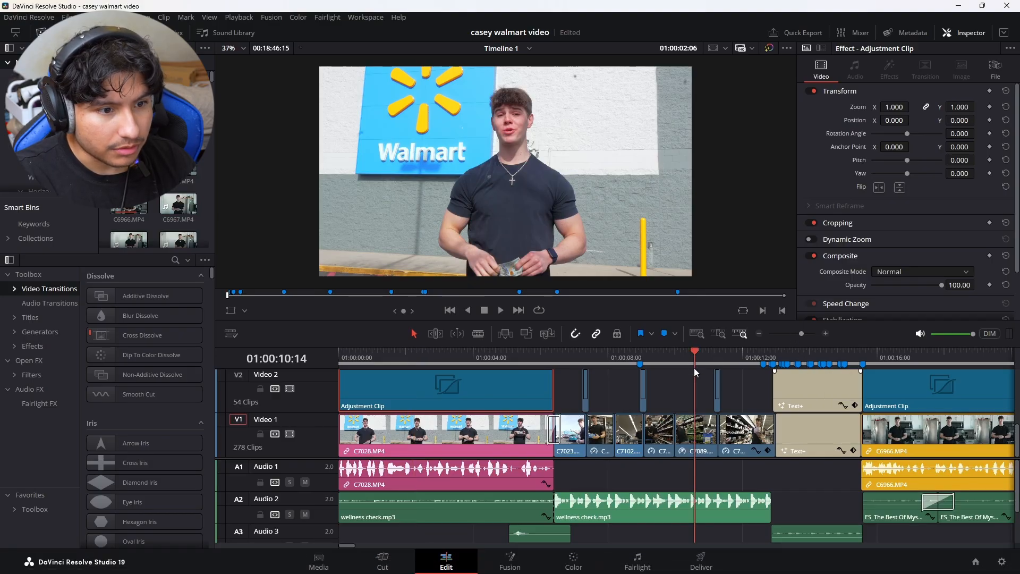
mouse_move(694, 369)
mouse_down()
mouse_move(835, 361)
mouse_move(773, 363)
mouse_move(803, 334)
mouse_up()
click(812, 353)
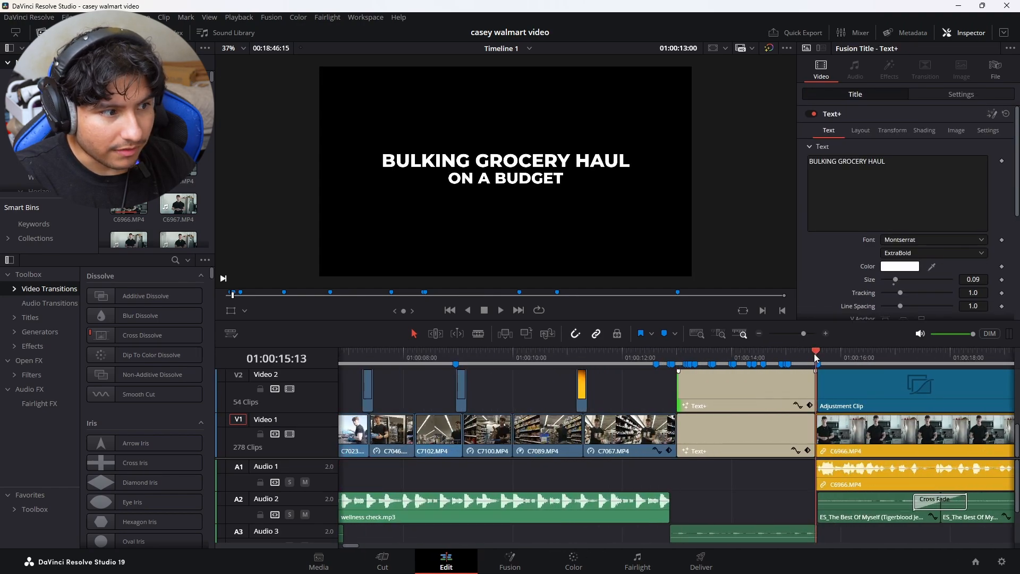
mouse_move(680, 361)
mouse_down()
mouse_move(789, 357)
mouse_move(775, 362)
mouse_move(780, 387)
mouse_up()
drag(811, 419, 780, 420)
- Trim wellness check.mp3 on Audio 3 and move Classic Riser.mp3 earlier so both end with the titles at 01:00:14:22
scroll(781, 499, down, 2)
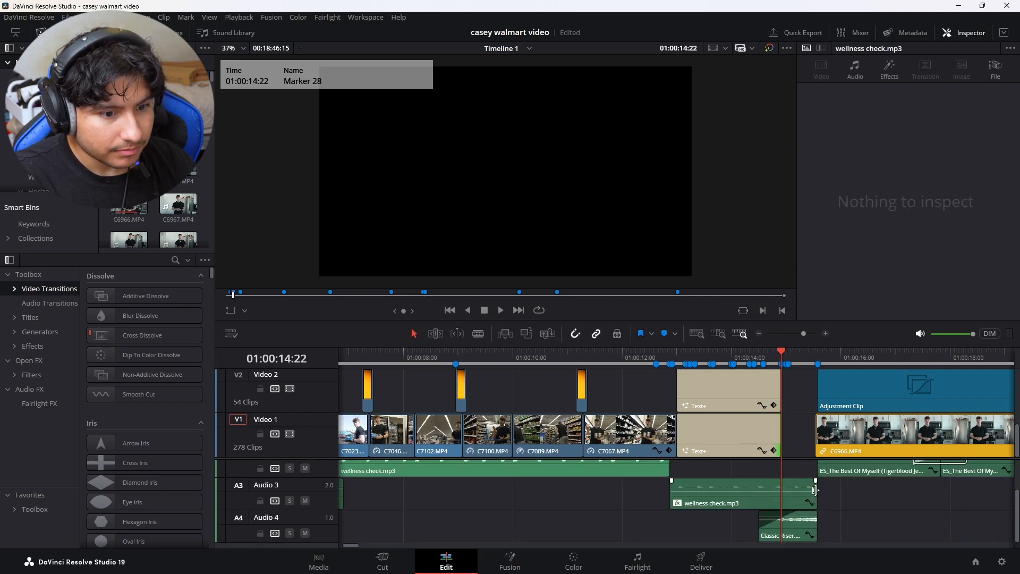
drag(815, 494, 780, 494)
drag(798, 537, 763, 535)
scroll(807, 415, up, 3)
scroll(807, 410, down, 3)
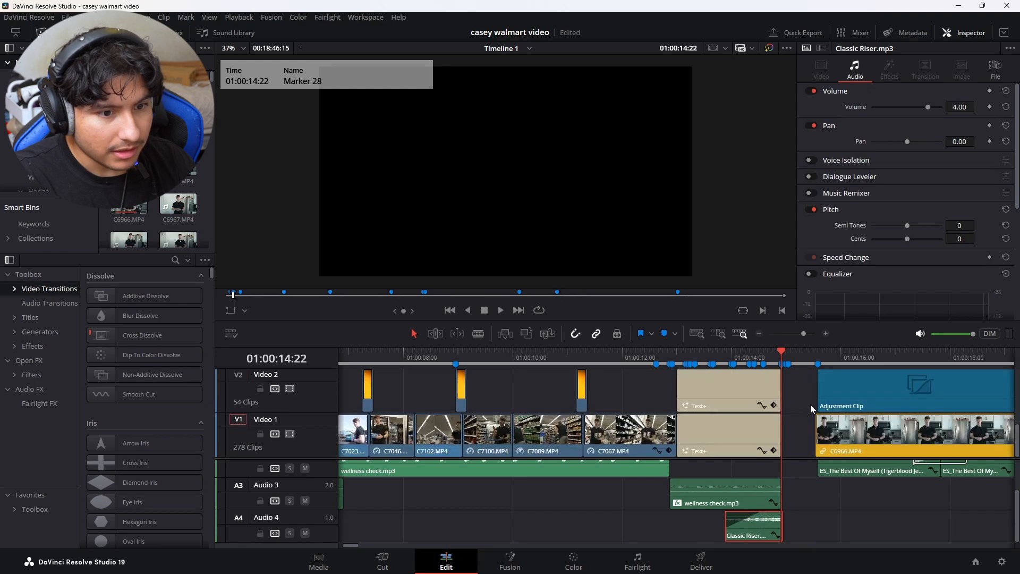
- Trim the start of C6966.MP4 slightly, and move it with all following clips back to 01:00:14:22 to close the gap
drag(818, 428, 820, 428)
scroll(819, 473, up, 2)
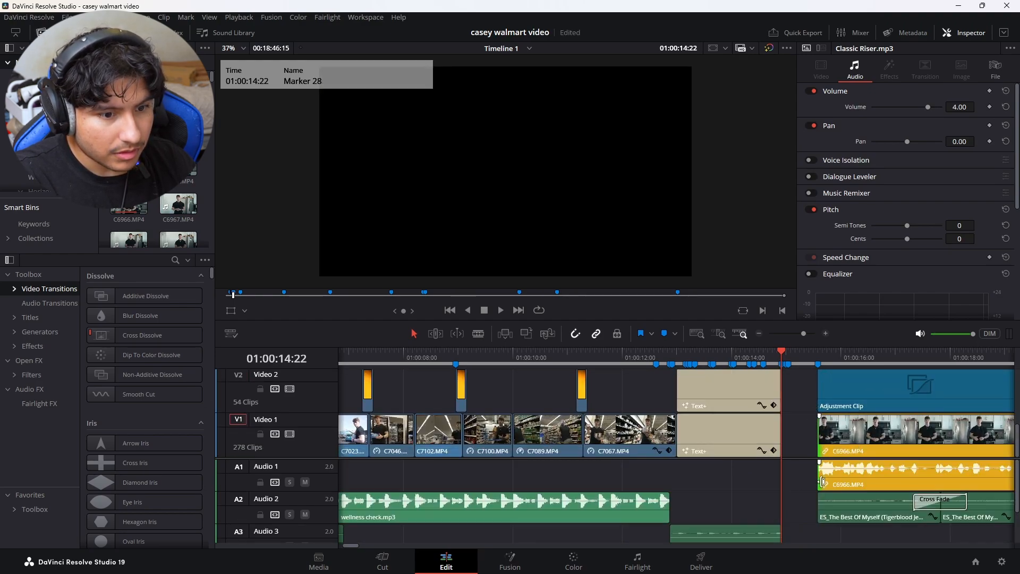
click(850, 359)
key(ctrl+a)
drag(803, 333, 808, 363)
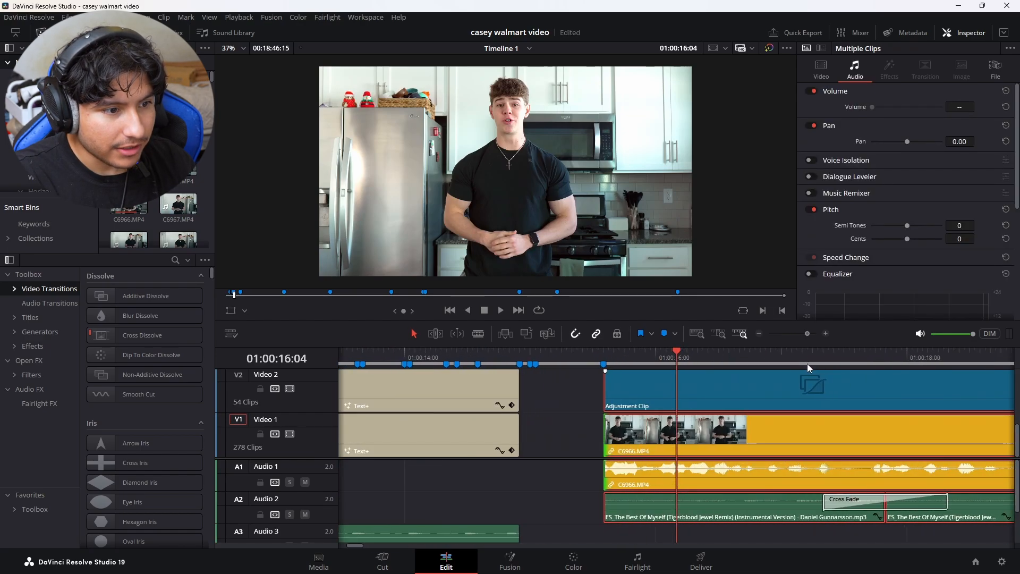
click(520, 363)
mouse_move(608, 390)
mouse_down()
mouse_move(563, 389)
mouse_move(582, 391)
mouse_up()
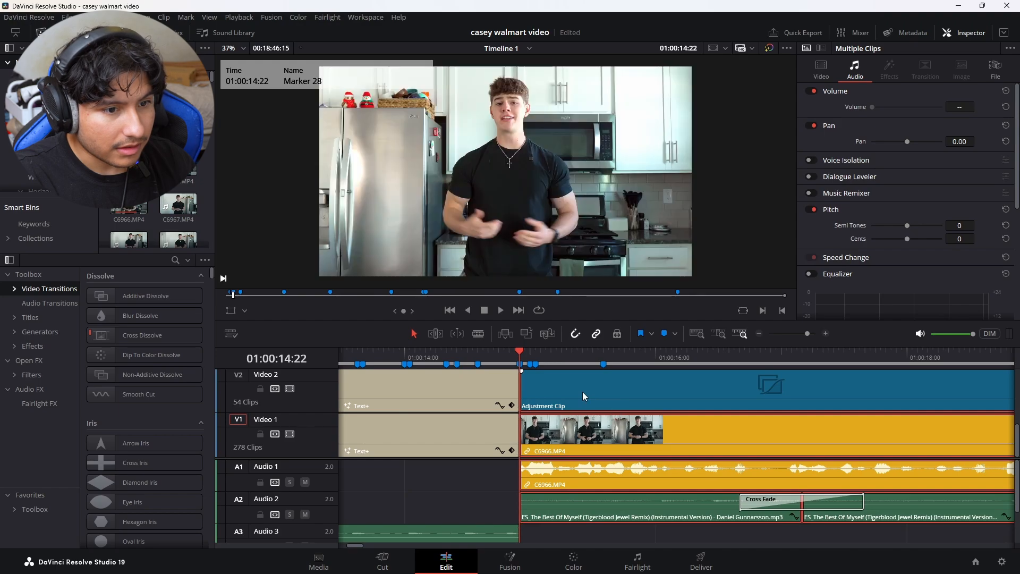
- Play back the shortened title and its cut into the kitchen clip to check the timing
click(824, 333)
drag(815, 334, 801, 335)
key(shift+Left)
key(shift+Left)
key(shift+Left)
key(space)
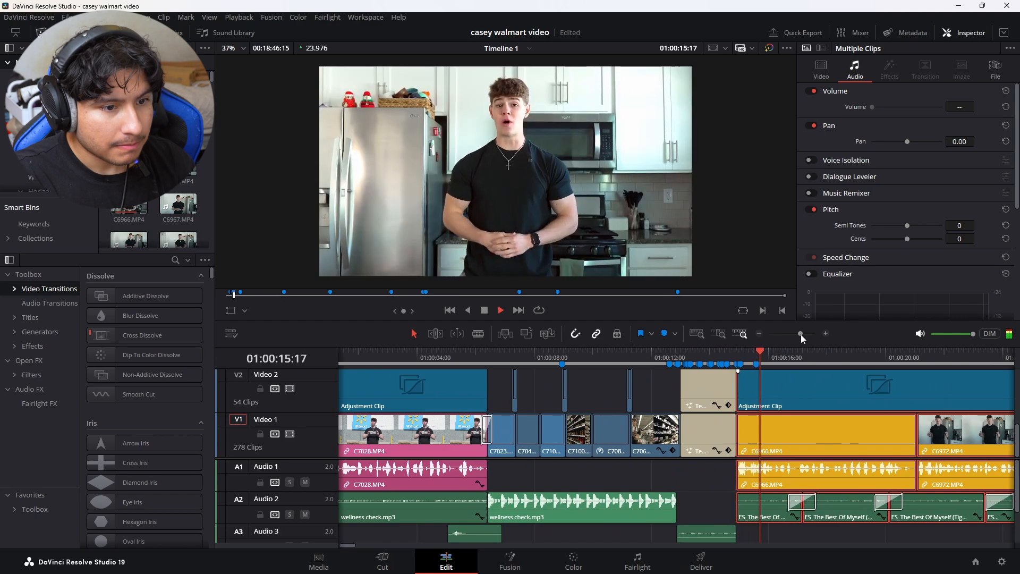
scroll(755, 393, up, 2)
scroll(755, 410, down, 2)
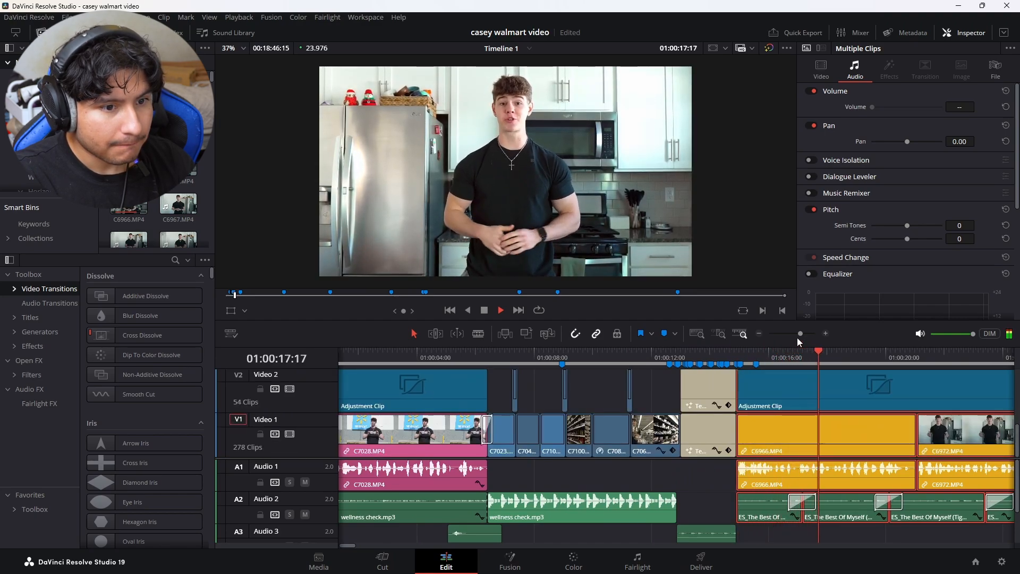
drag(799, 335, 796, 334)
key(space)
- Switch to the browser, clear the finished black screen comment, read the intro beat note, and return to DaVinci Resolve
mouse_move(674, 569)
click(592, 569)
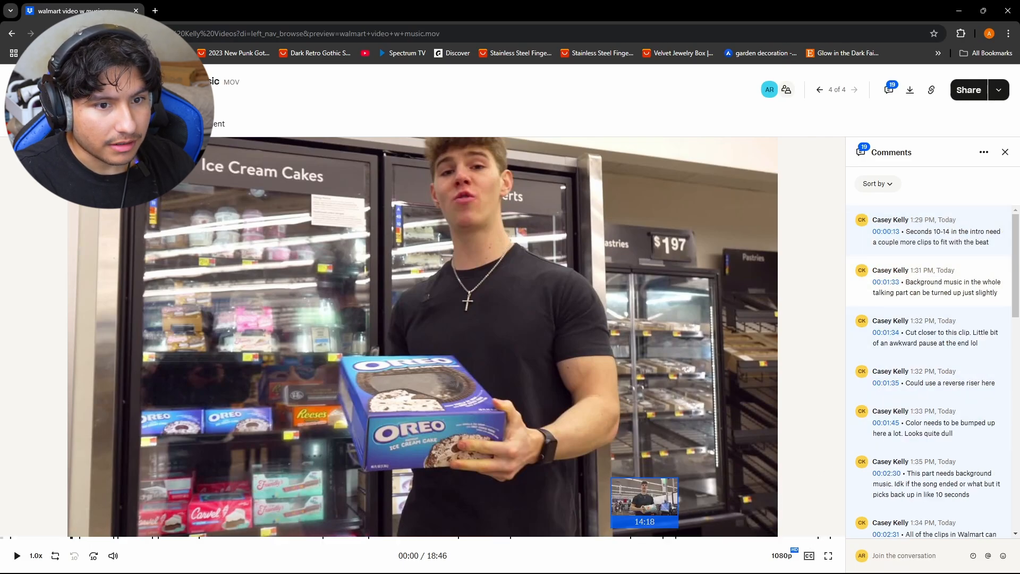
click(637, 560)
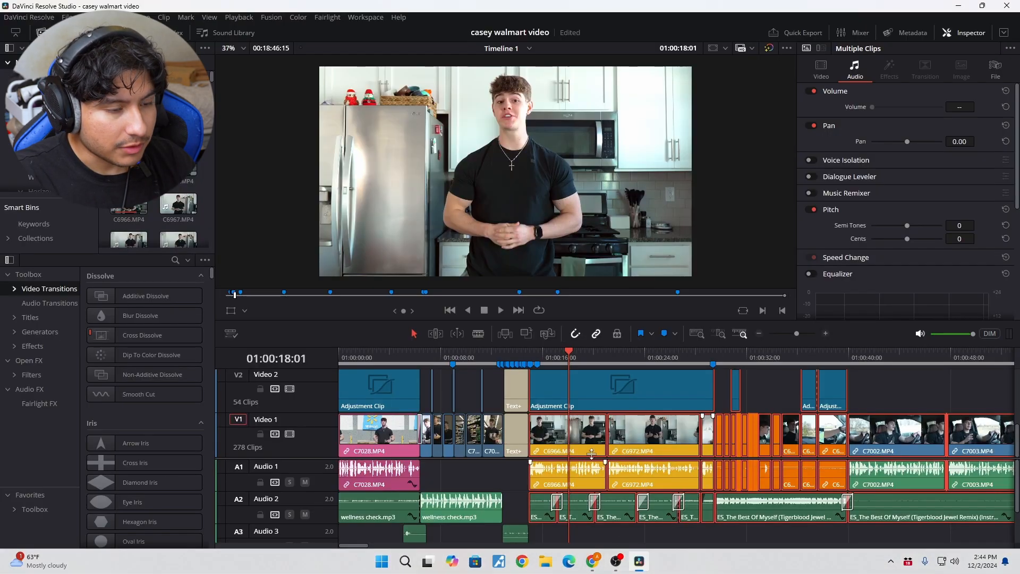
- Move the title clips and everything after them slightly later on the timeline to open space behind the intro montage
click(510, 364)
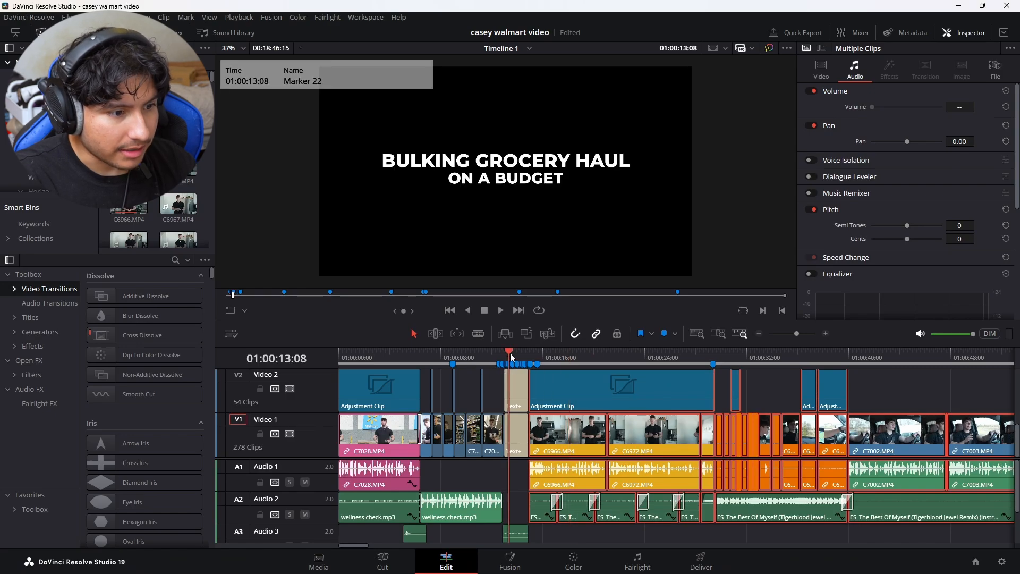
key(ctrl+equal)
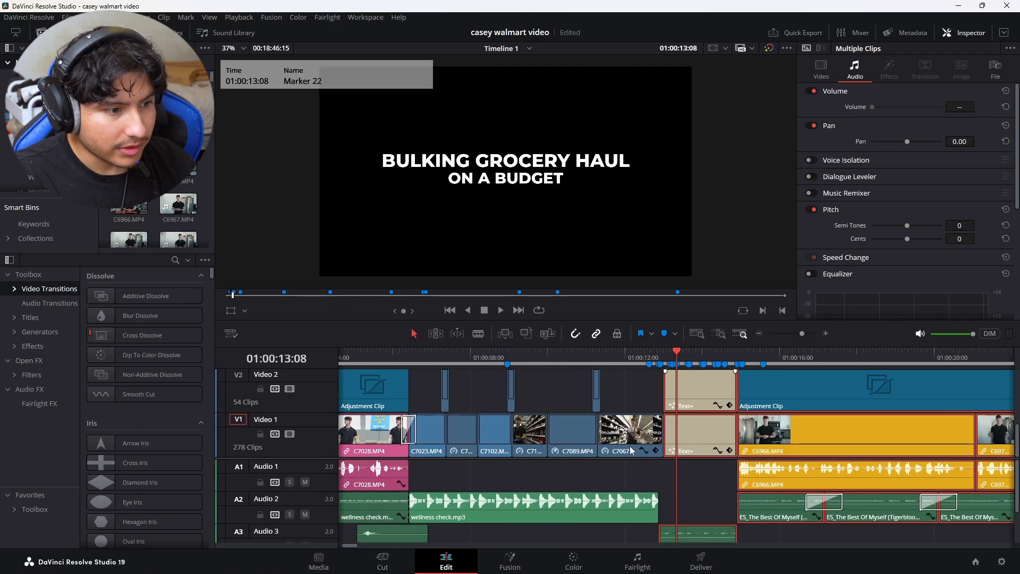
drag(790, 392, 807, 392)
drag(802, 335, 798, 334)
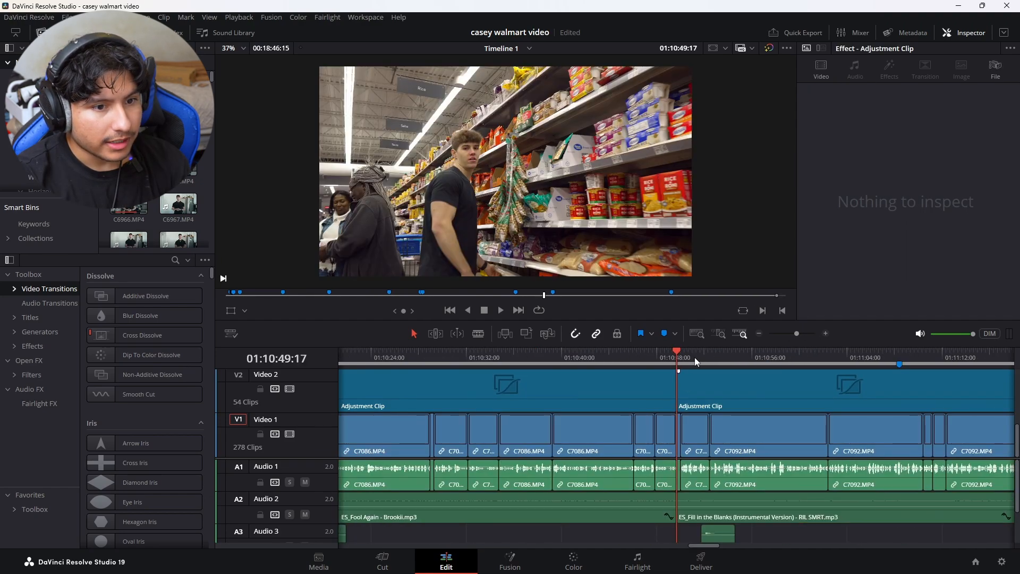
- Locate the C7076.MP4 beverage-aisle clip at 01:09:22:01 and add a copy to the end of the intro montage on Video 1
drag(796, 333, 786, 333)
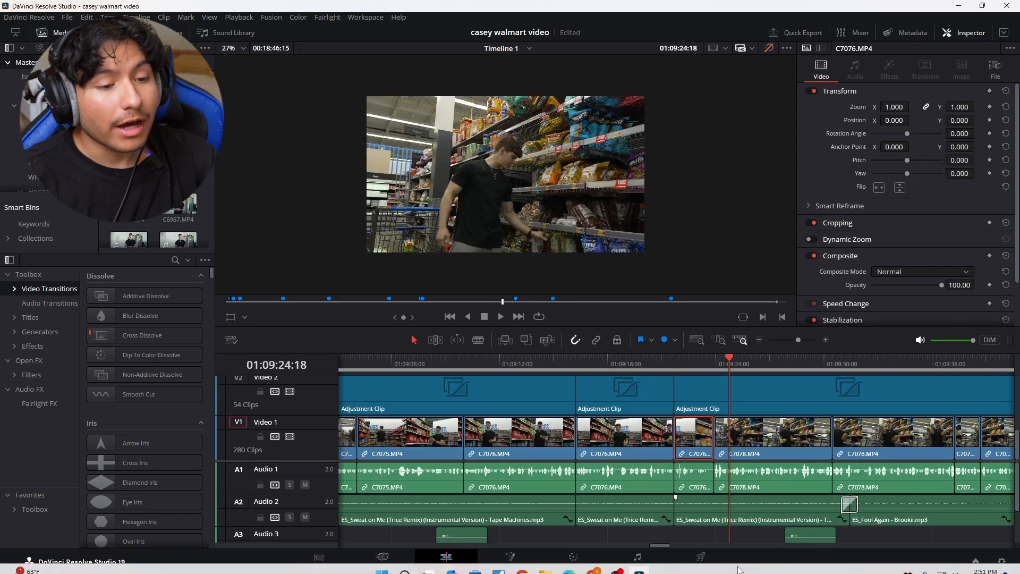
click(679, 363)
drag(798, 340, 796, 340)
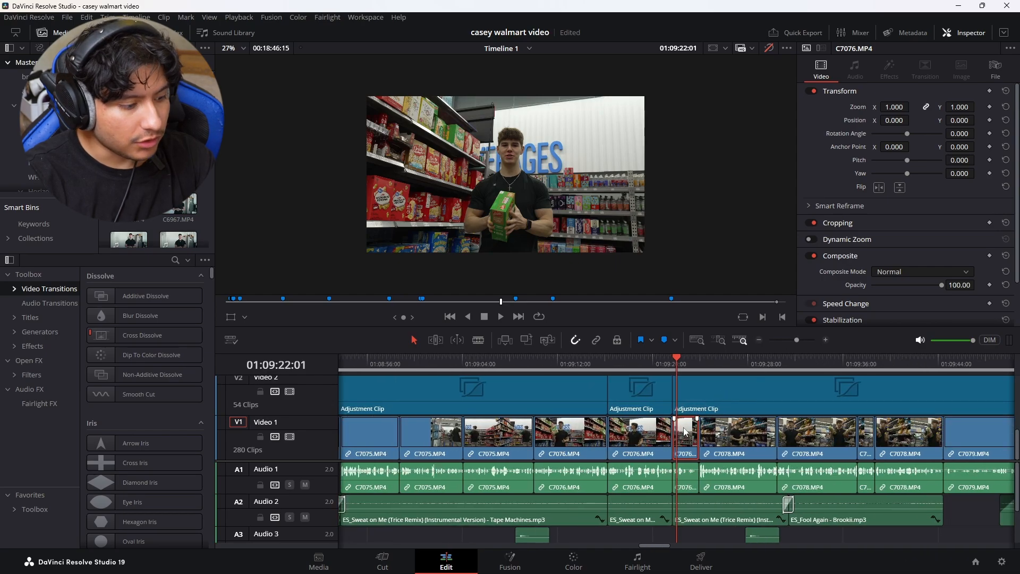
drag(685, 434, 537, 434)
click(576, 405)
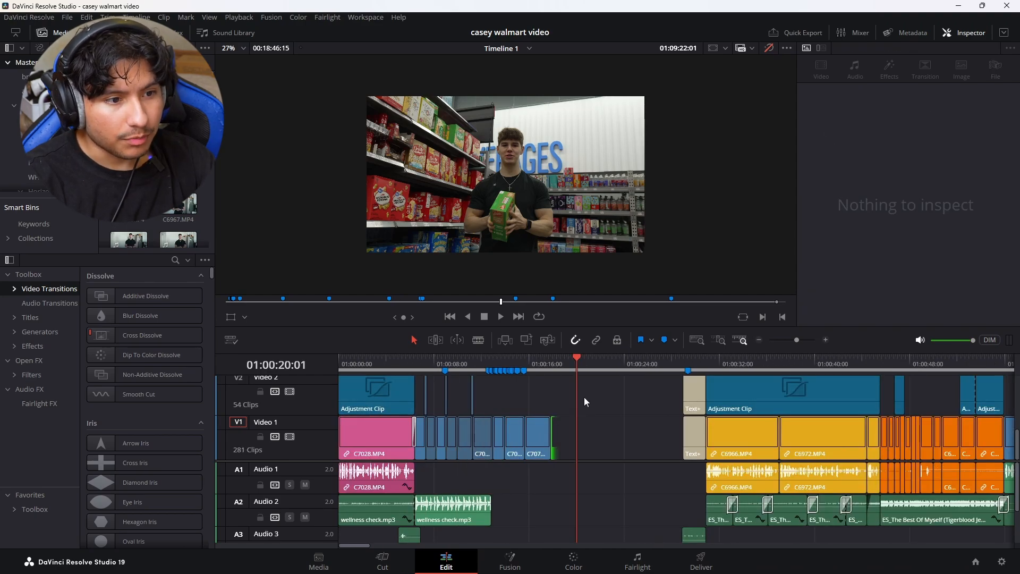
- Play the end of the montage and cut the added C7076.MP4 clip so it ends at 01:00:17:12
click(578, 363)
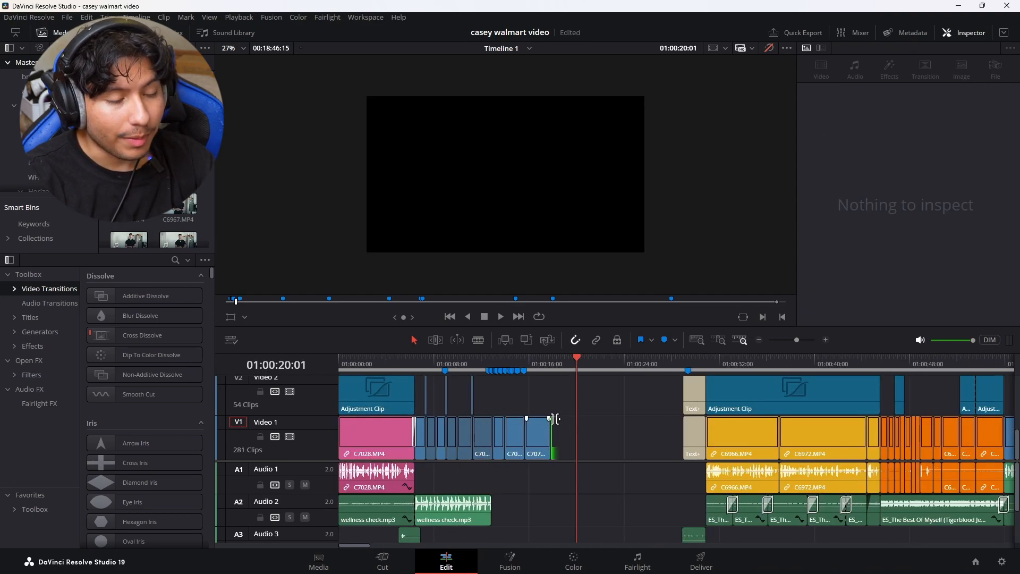
mouse_move(795, 340)
mouse_down()
mouse_move(787, 348)
mouse_move(805, 340)
mouse_up()
click(553, 361)
key(space)
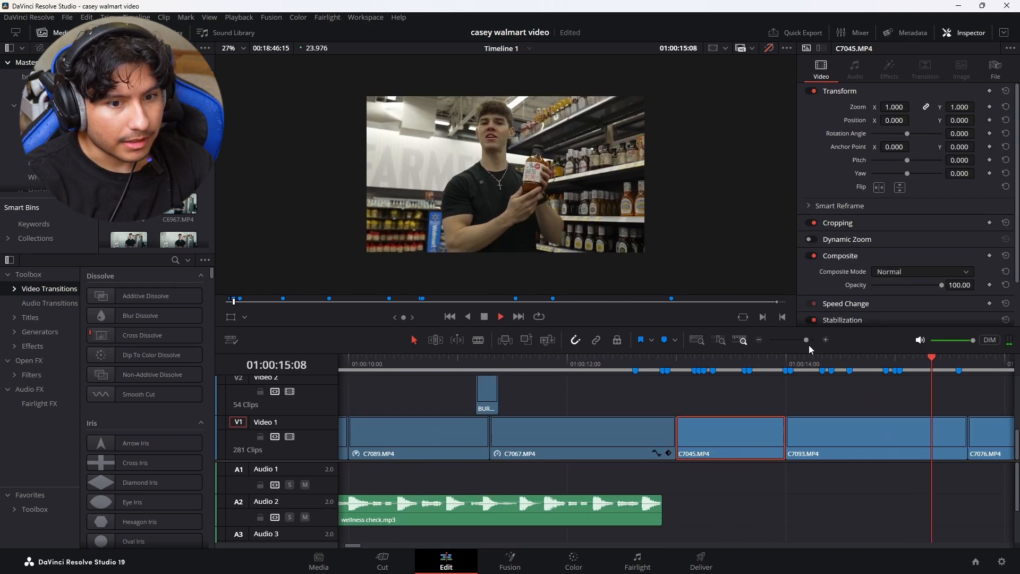
drag(865, 431, 980, 431)
key(space)
drag(806, 340, 804, 340)
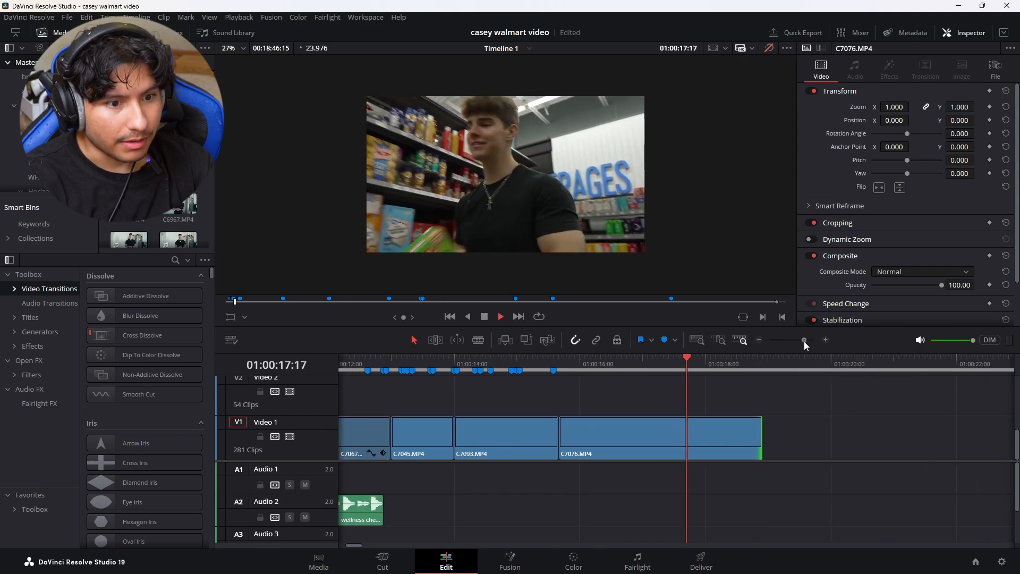
click(674, 378)
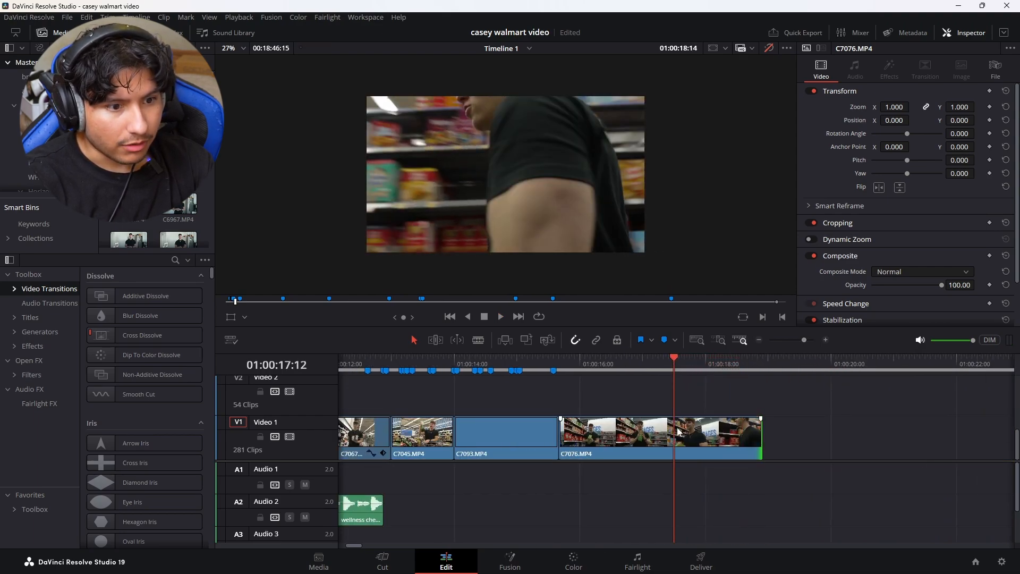
key(ctrl+b)
drag(677, 432, 606, 428)
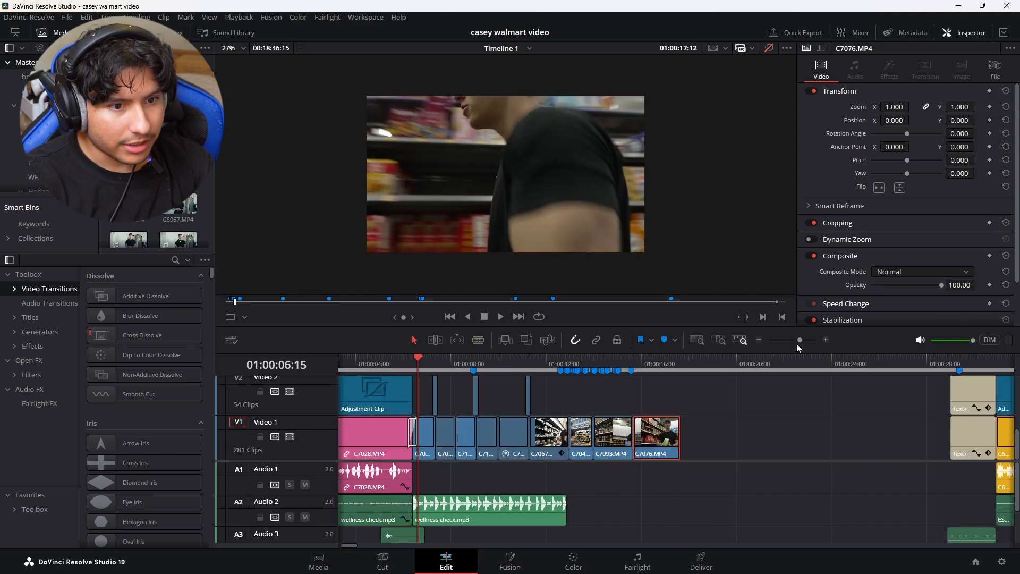
- Play the montage from its start, and move C7067.MP4 back over the end of C7089.MP4 with C7045.MP4 following it
drag(796, 341, 809, 339)
key(space)
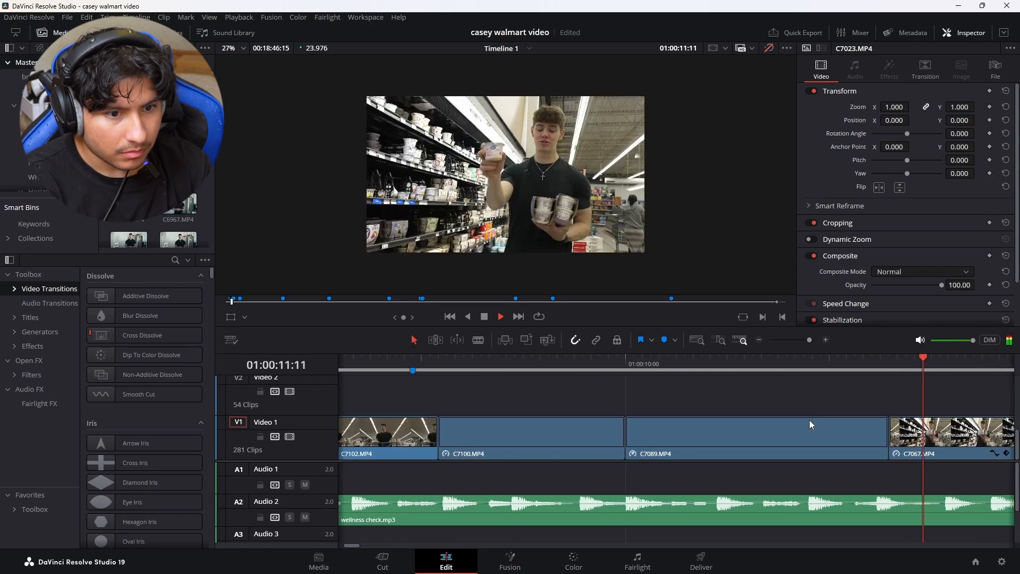
click(803, 359)
drag(856, 438, 680, 451)
drag(974, 450, 710, 451)
- Play C7045.MP4 against the music and extend its end to the start of C7093.MP4
key(space)
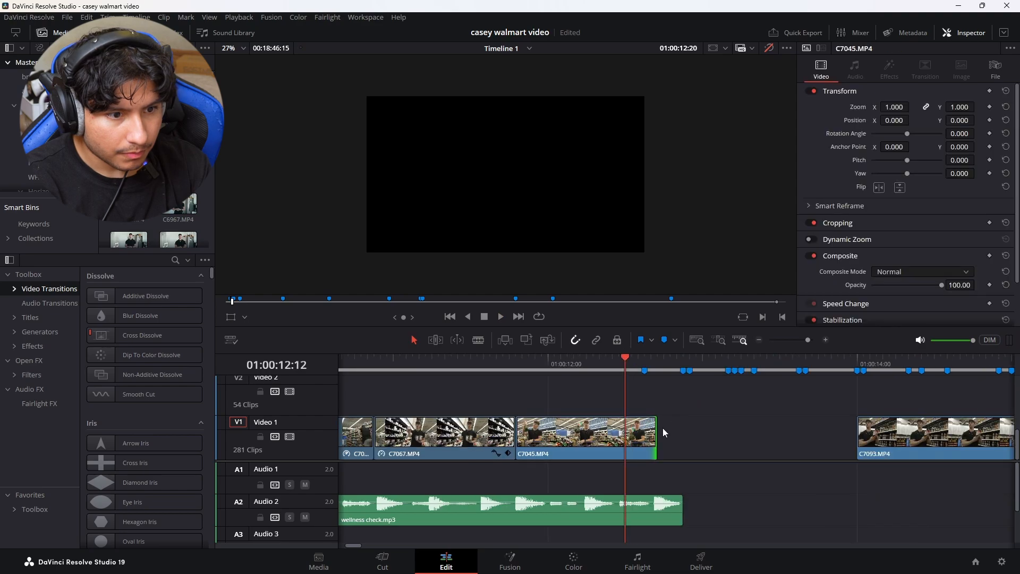
key(space)
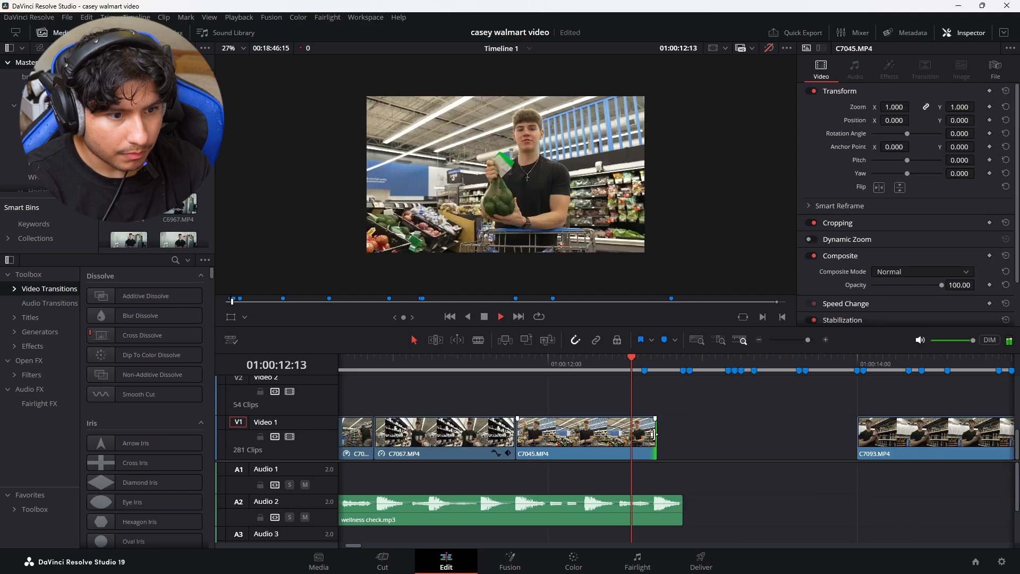
key(space)
drag(660, 442, 857, 425)
- With snapping off, shift the cut between C7023.MP4 and C7046.MP4 back to the beat at 01:00:07:07
scroll(748, 432, up, 3)
drag(808, 339, 797, 340)
scroll(747, 406, down, 3)
scroll(661, 442, down, 1)
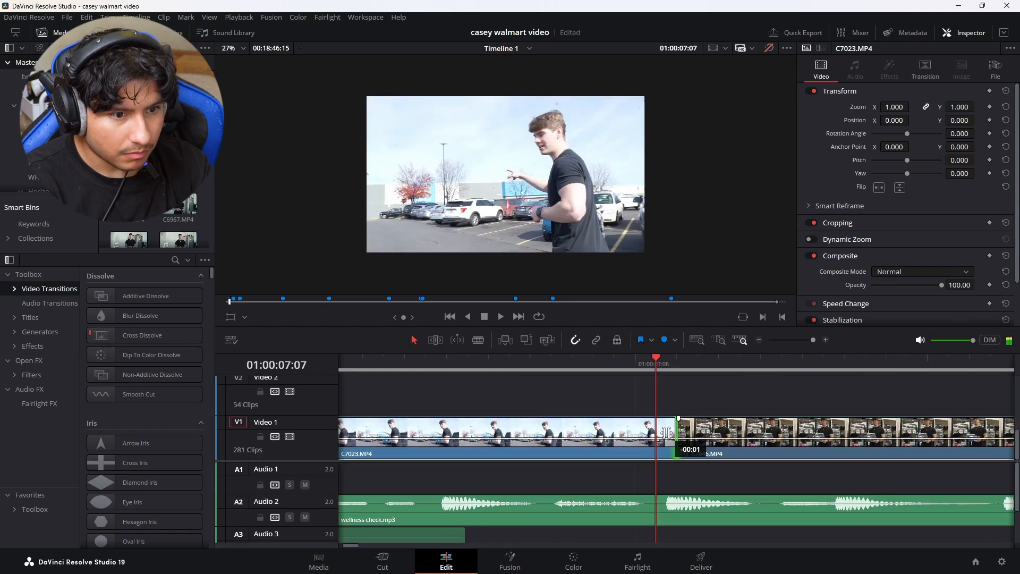
mouse_move(678, 435)
mouse_down()
mouse_move(666, 433)
mouse_move(675, 438)
mouse_up()
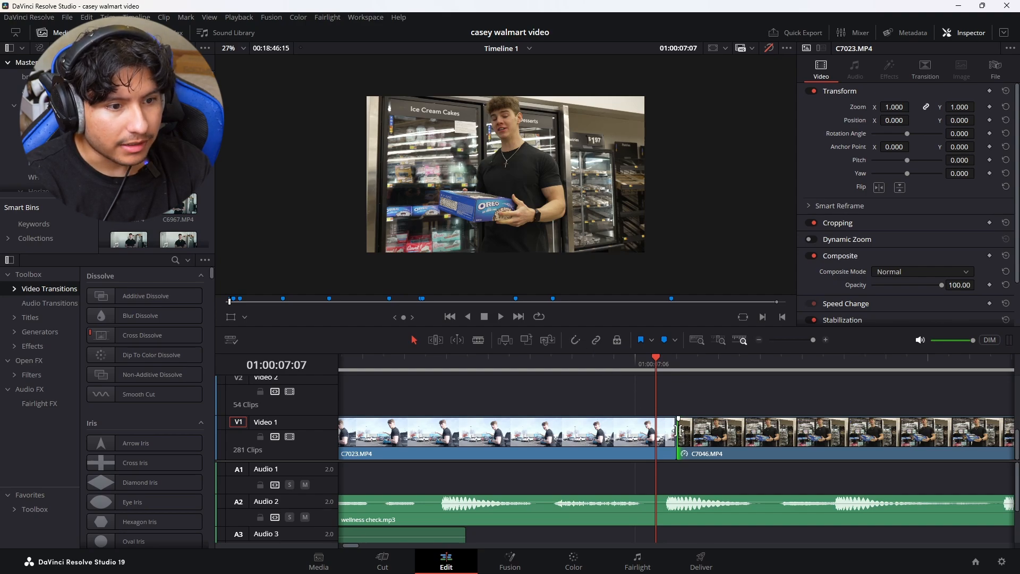
drag(675, 431, 654, 430)
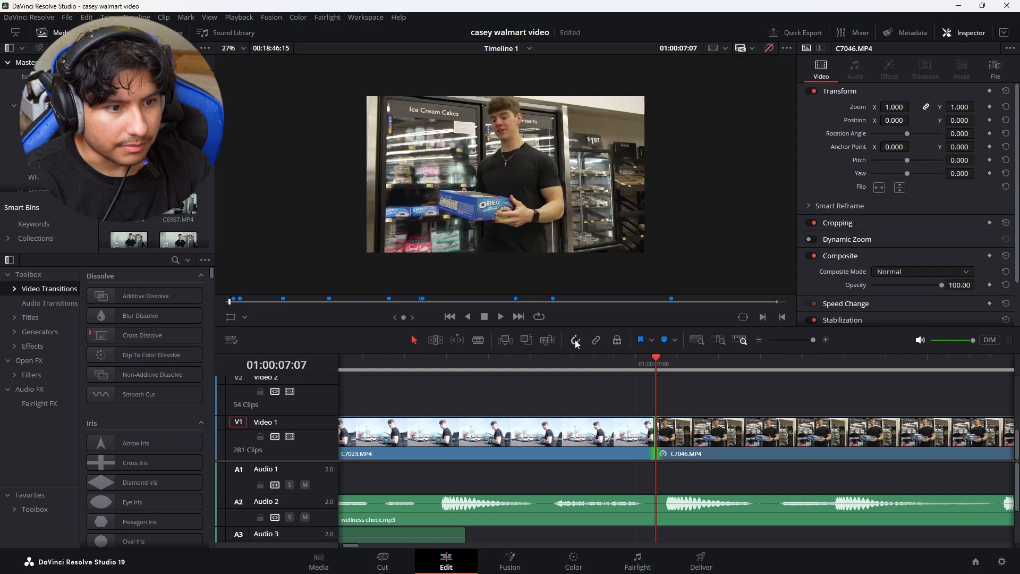
- Move C7102.MP4 back to start at 01:00:08:00, and place C7100.MP4 over its end on the following beat
scroll(739, 370, down, 3)
drag(754, 371, 788, 366)
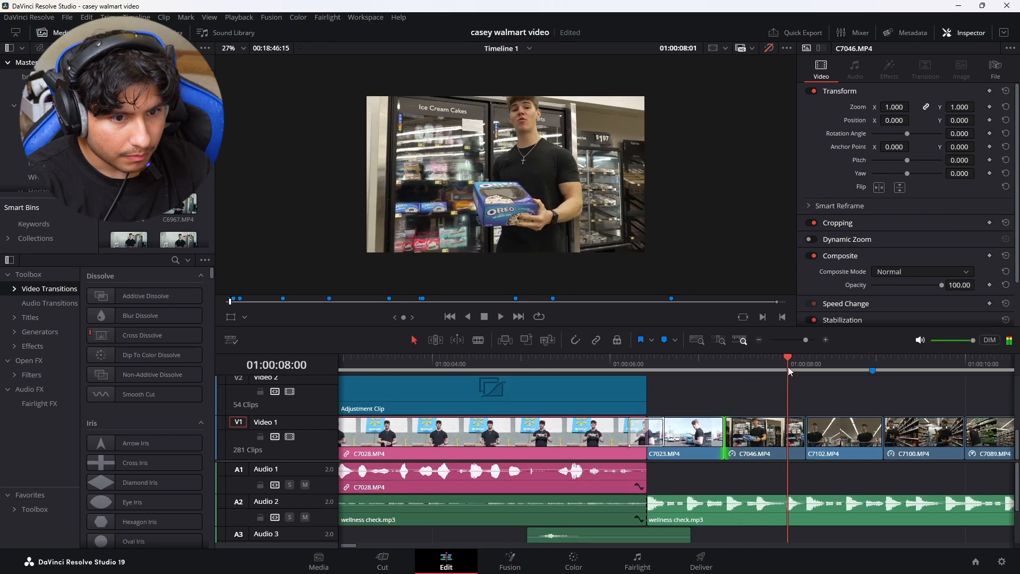
drag(823, 451, 806, 443)
key(space)
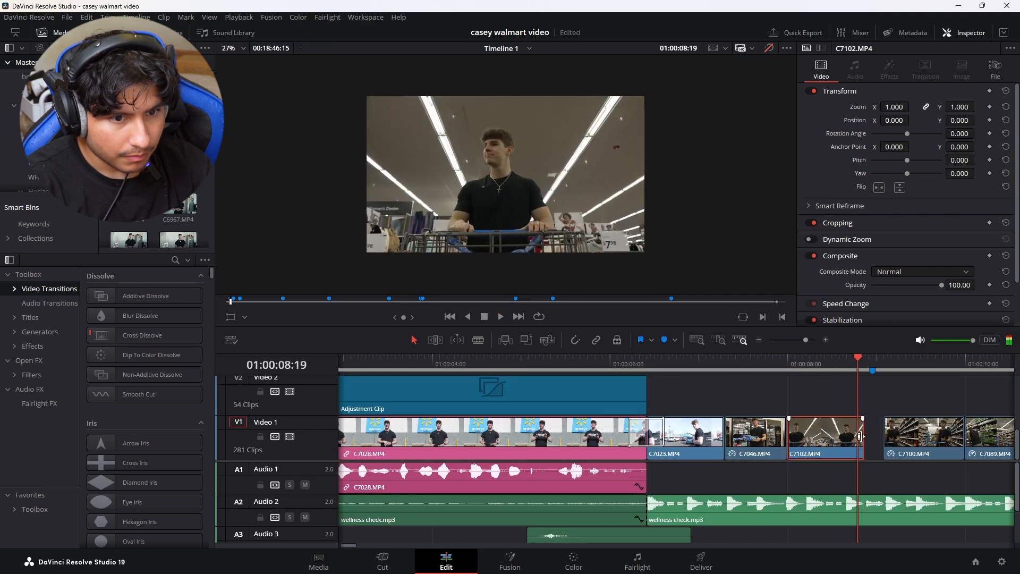
key(space)
drag(846, 370, 847, 369)
drag(913, 437, 869, 435)
- Play C7100.MP4 to find the beat, and move C7089.MP4 back to start at 01:00:09:11
key(space)
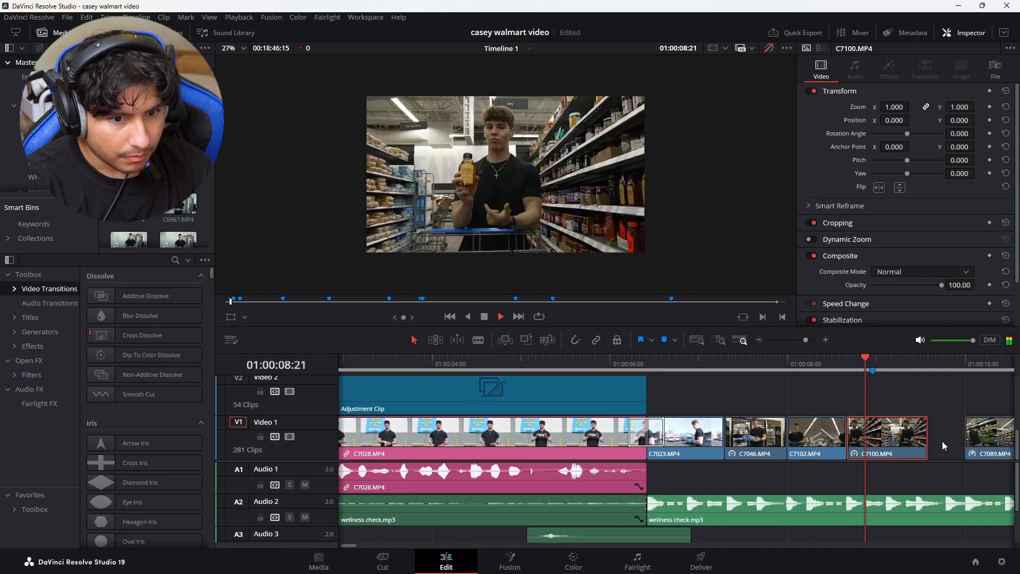
key(space)
drag(910, 365, 916, 365)
drag(981, 436, 935, 436)
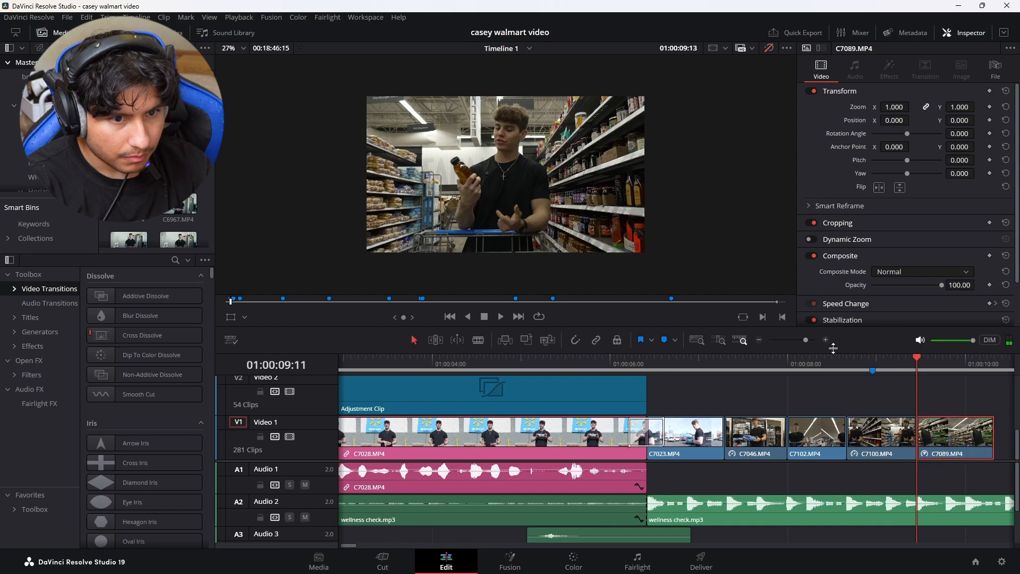
- Adjust which part of C7089.MP4 plays and trim its end to the beat at 01:00:10:00
click(807, 340)
key(space)
key(space)
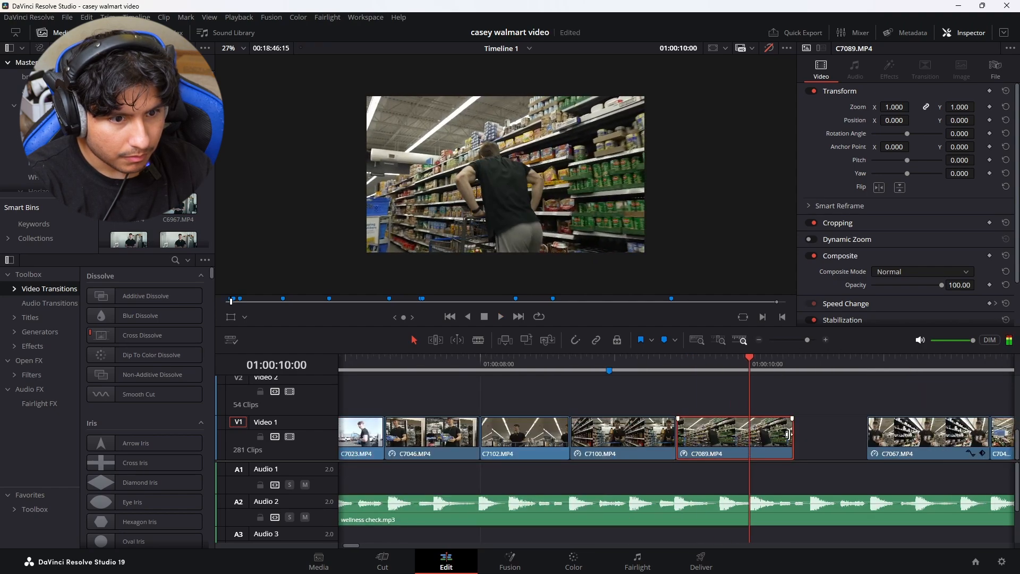
drag(788, 434, 831, 439)
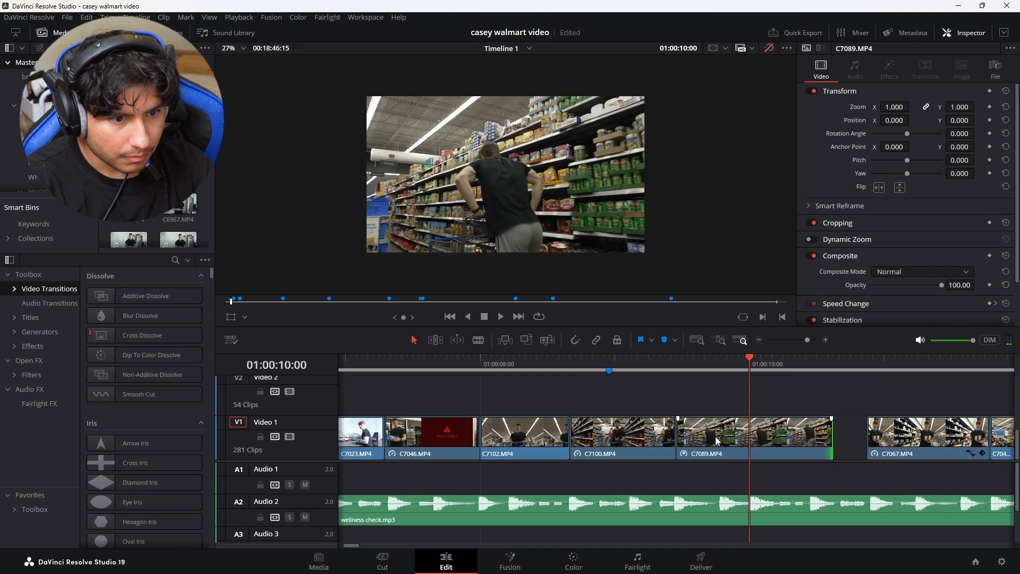
mouse_move(681, 433)
mouse_down()
mouse_move(749, 435)
mouse_move(701, 431)
mouse_up()
click(655, 362)
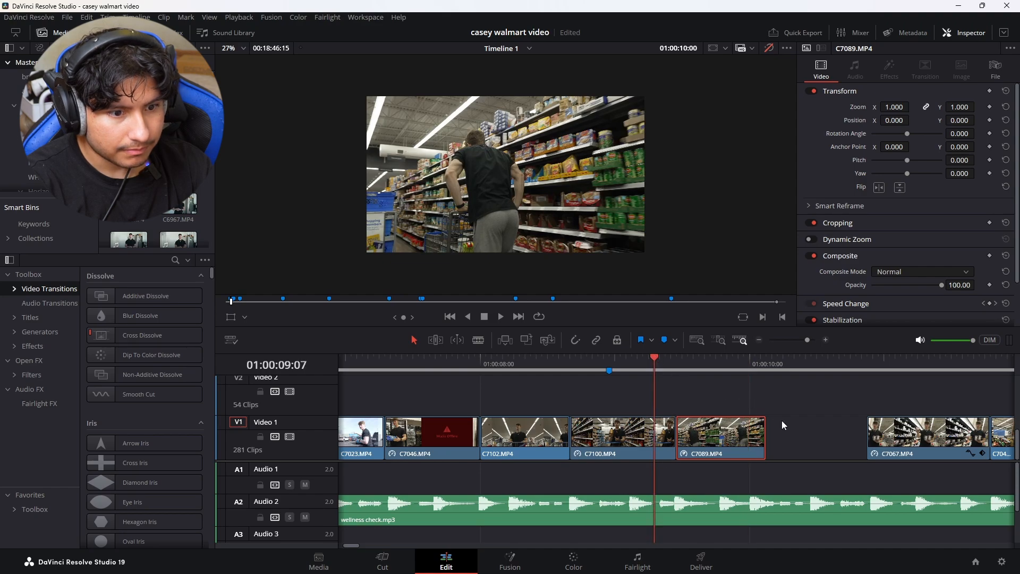
key(space)
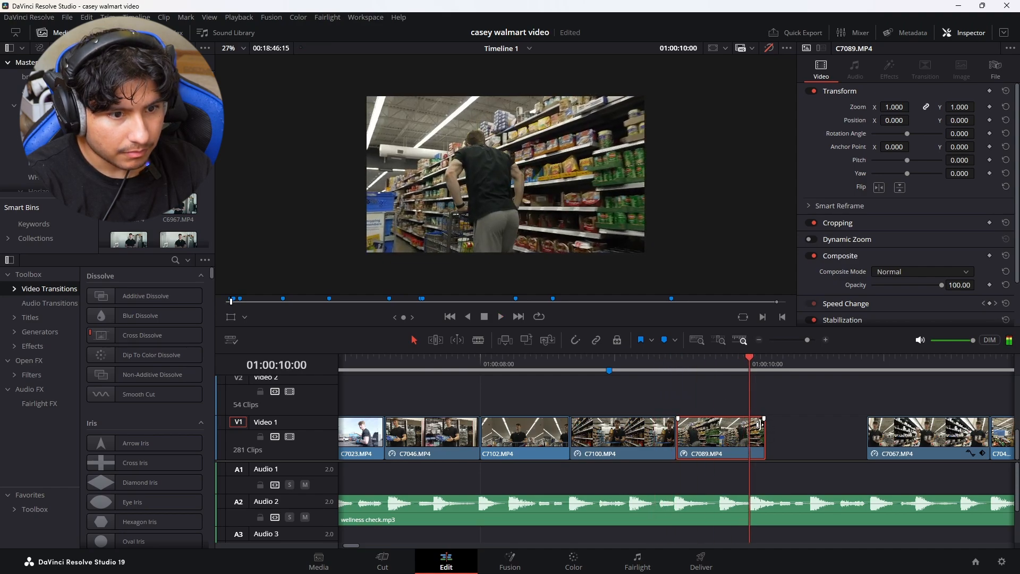
drag(759, 423, 746, 435)
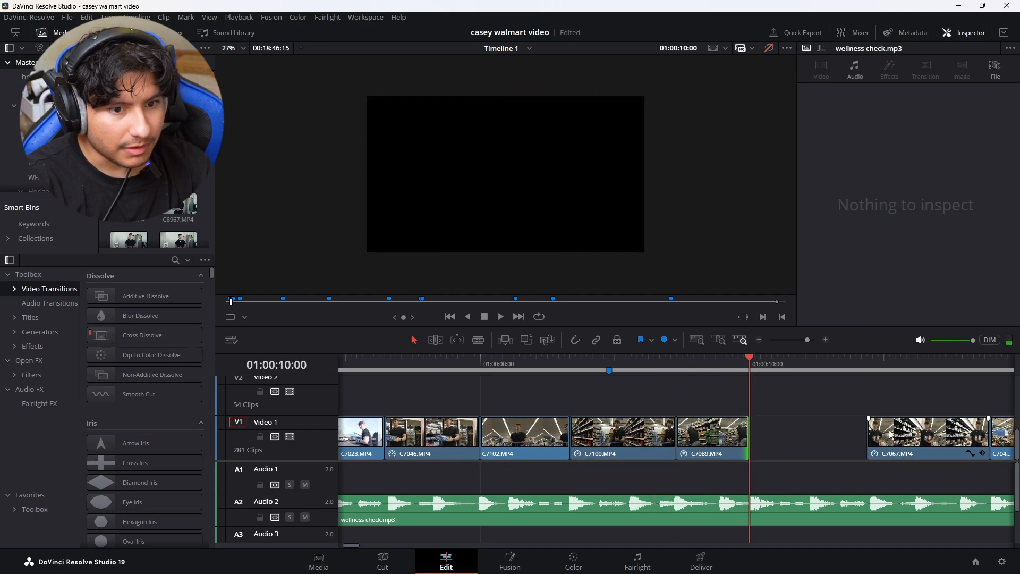
- Move C7067.MP4 back to start at 01:00:10:00, and bring C7045.MP4 back to close the gap after it
drag(921, 432, 804, 432)
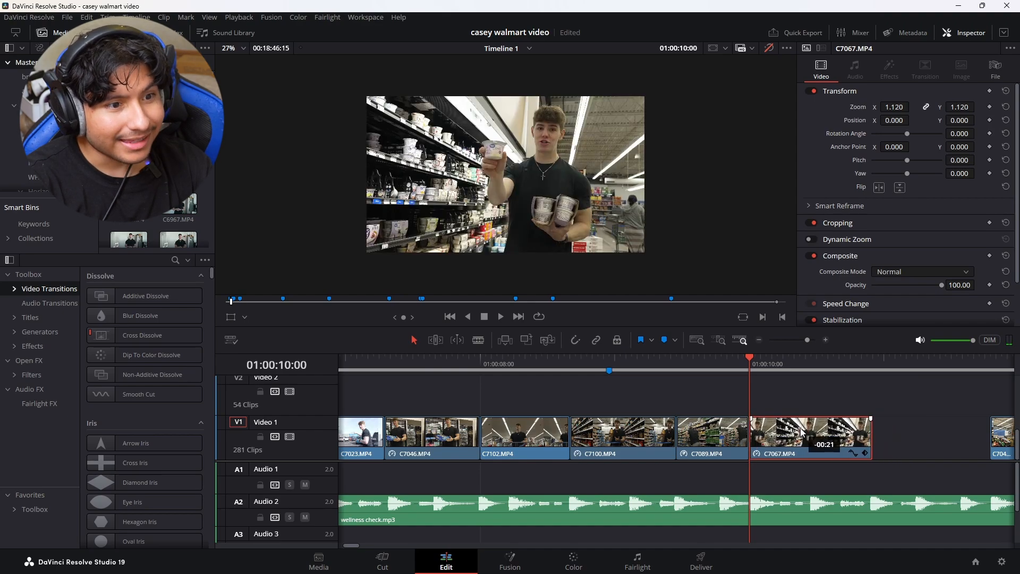
click(806, 339)
drag(930, 438, 839, 442)
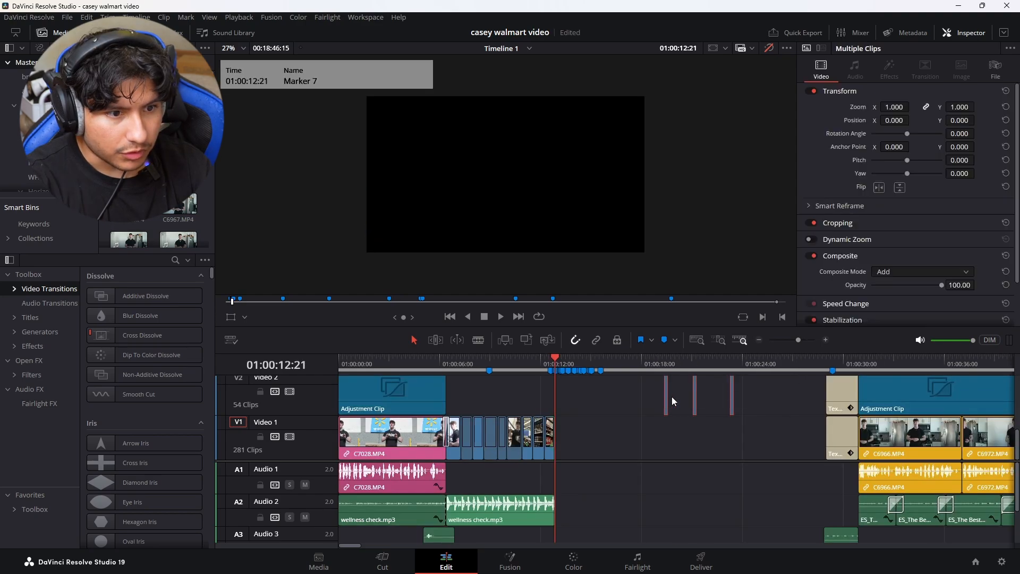
- Move the three short overlay clips on Video 2 back over the shortened intro montage
drag(666, 394, 487, 397)
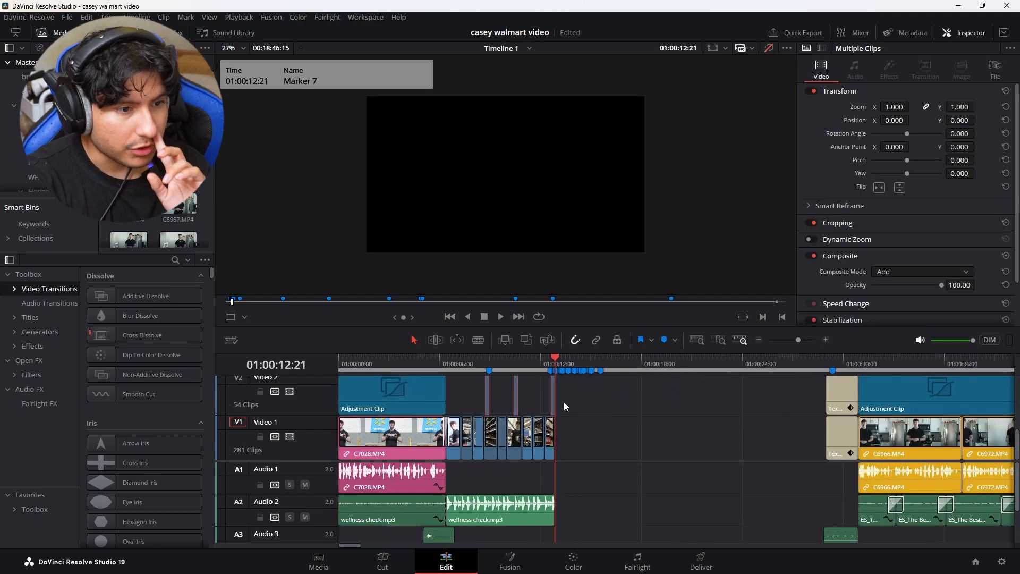
drag(552, 393, 542, 394)
- Select everything from the title at 01:00:29:00 onward and move it earlier, closer to the end of the montage
click(826, 366)
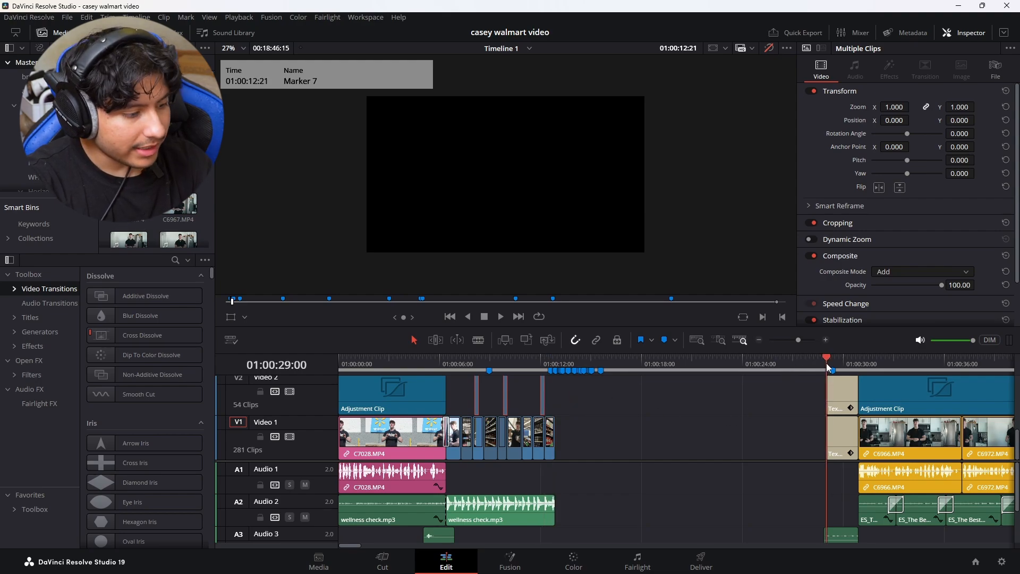
scroll(847, 488, down, 2)
key(alt+y)
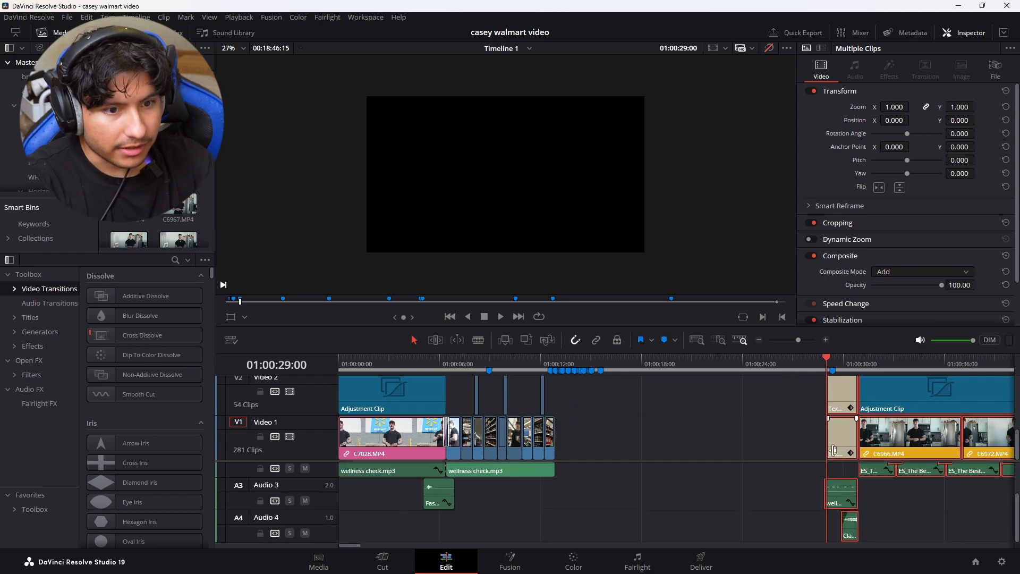
drag(836, 383, 685, 401)
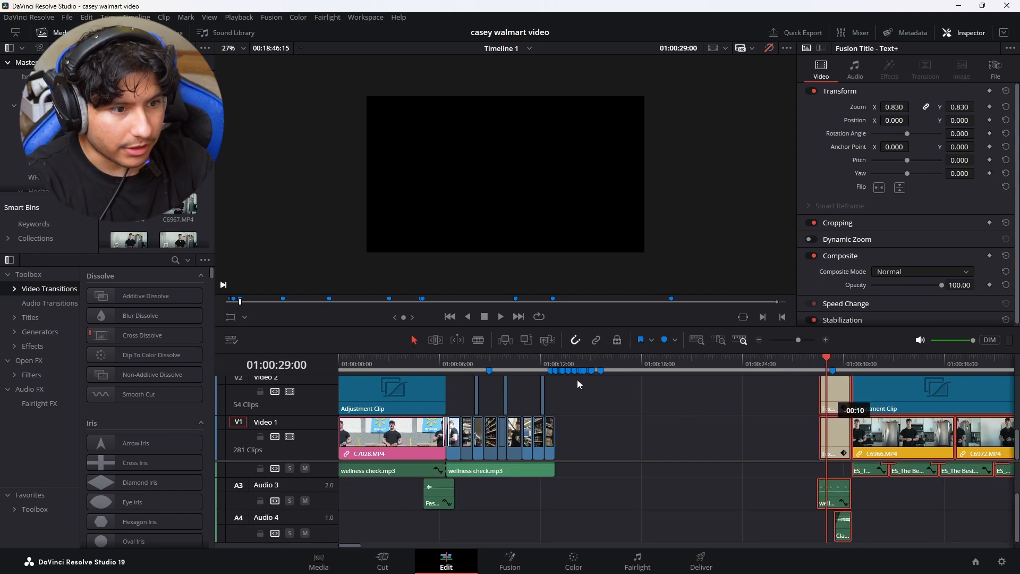
- Move the title clips and everything after them back so the title starts at the 01:00:13:04 marker
click(557, 370)
click(681, 365)
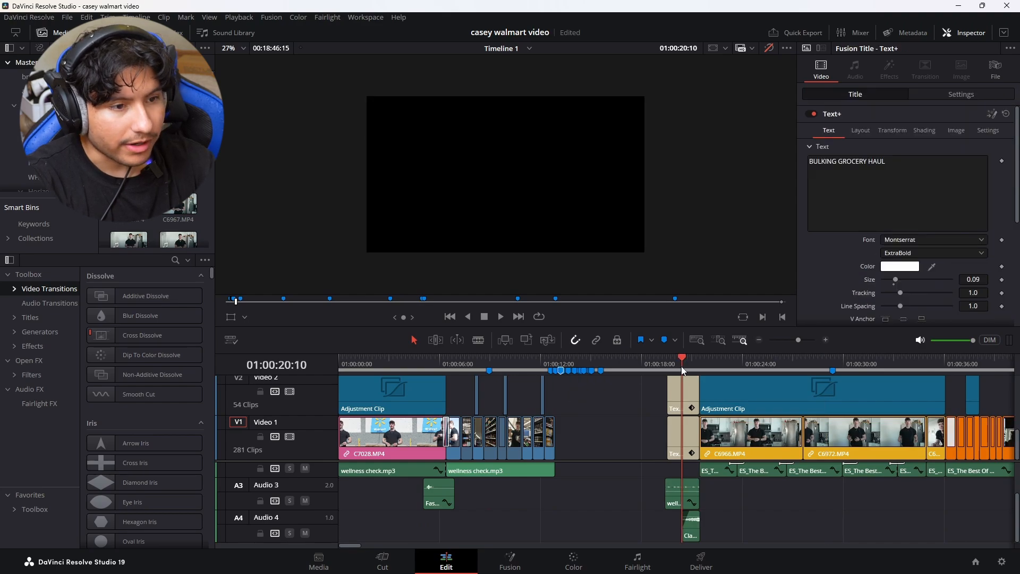
key(alt+y)
click(560, 361)
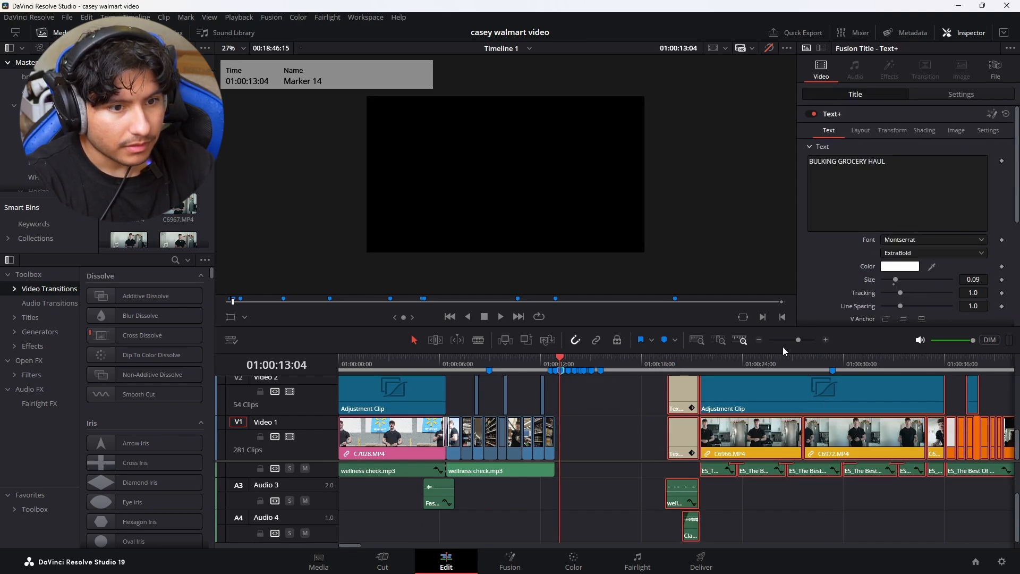
drag(799, 341, 802, 341)
click(971, 439)
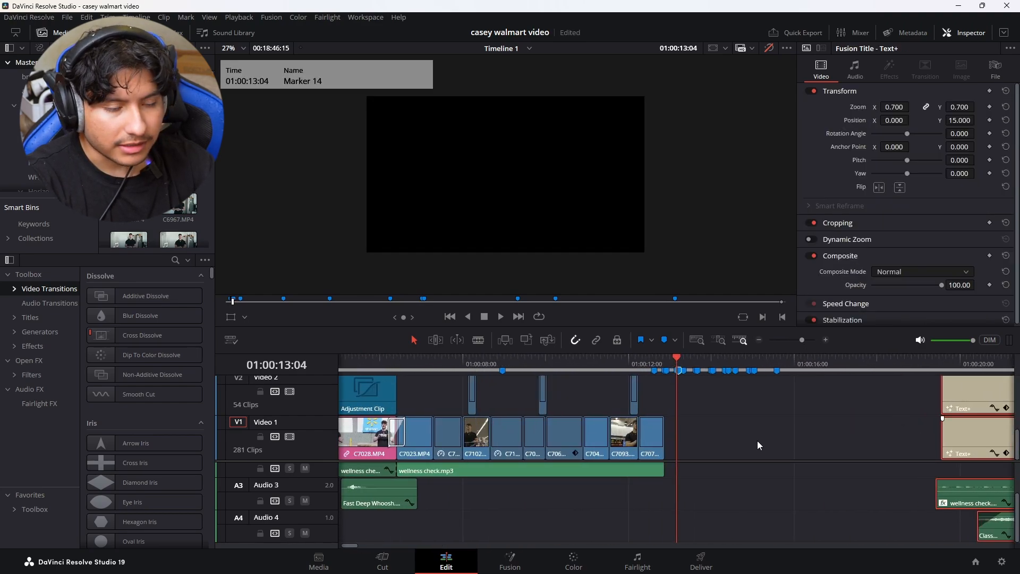
key(comma)
key(comma)
drag(971, 439, 796, 419)
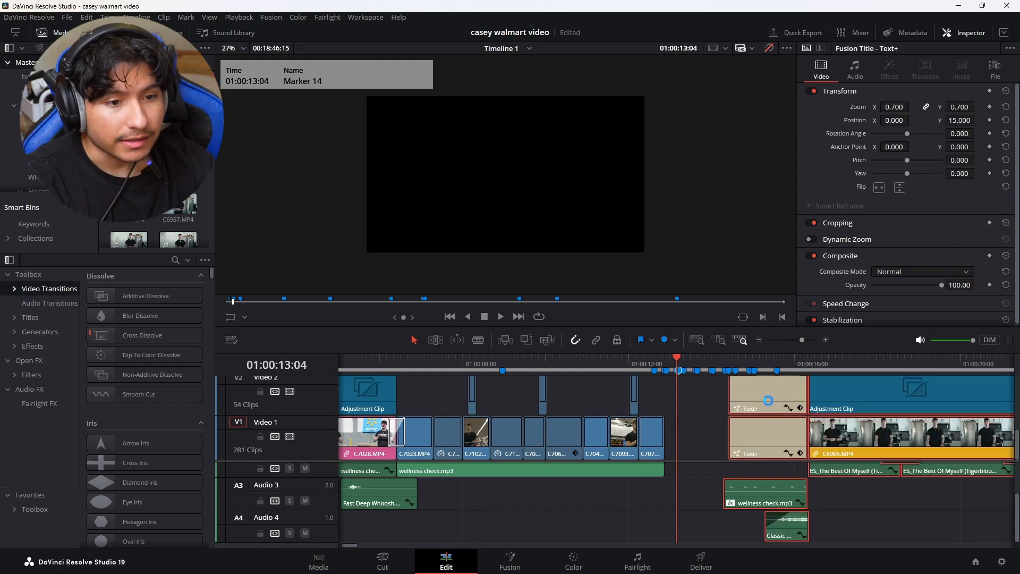
key(comma)
key(comma)
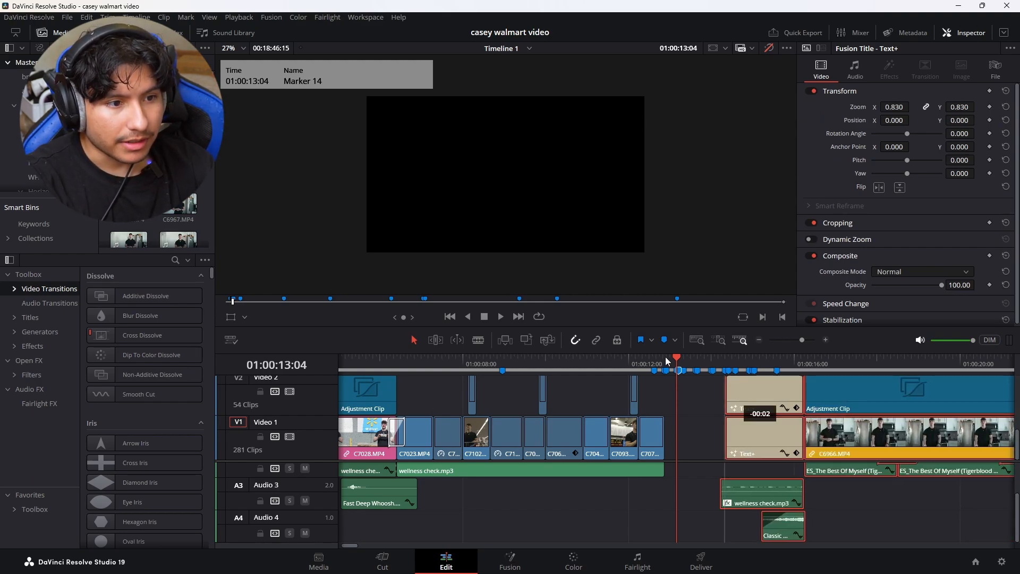
click(665, 361)
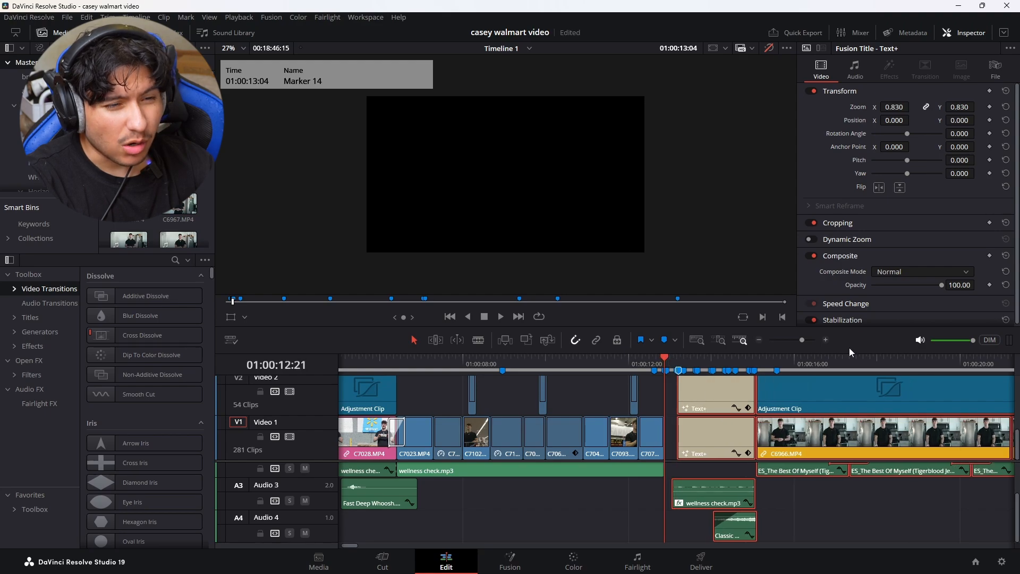
- Nudge the title clips and everything after them back so the title starts right at the montage's end, 01:00:12:21
drag(802, 339, 805, 357)
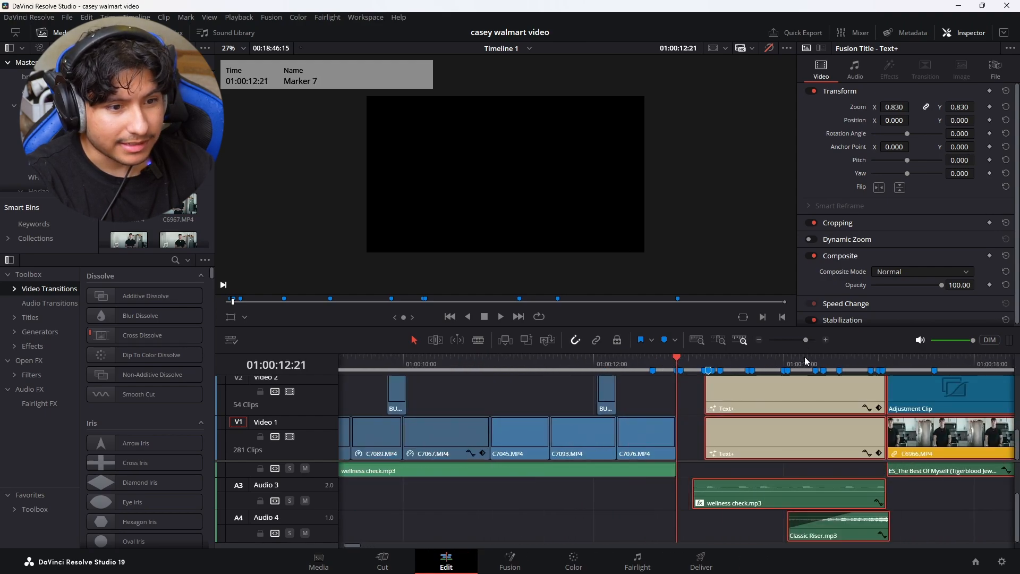
key(comma)
key(comma)
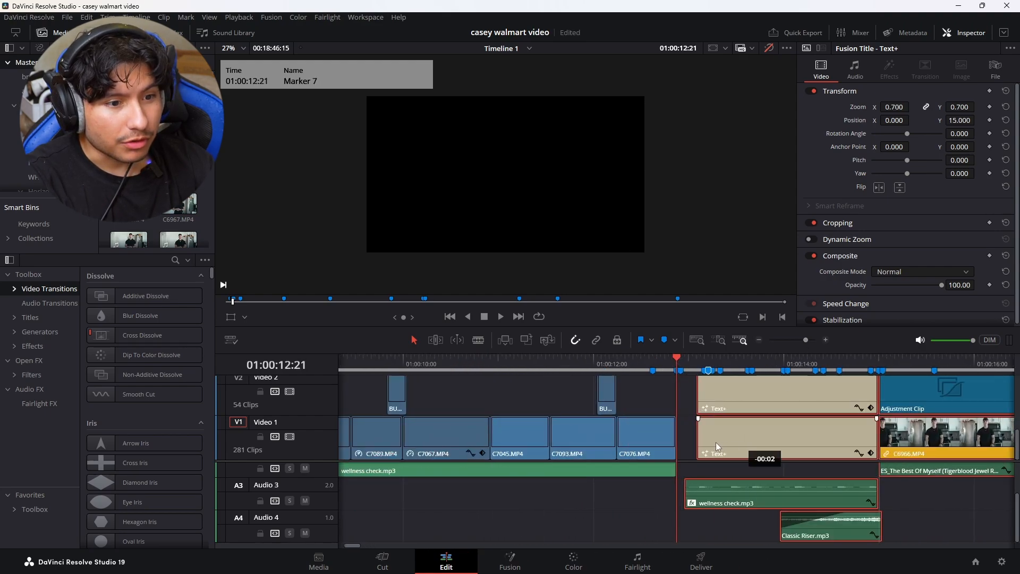
key(shift+comma)
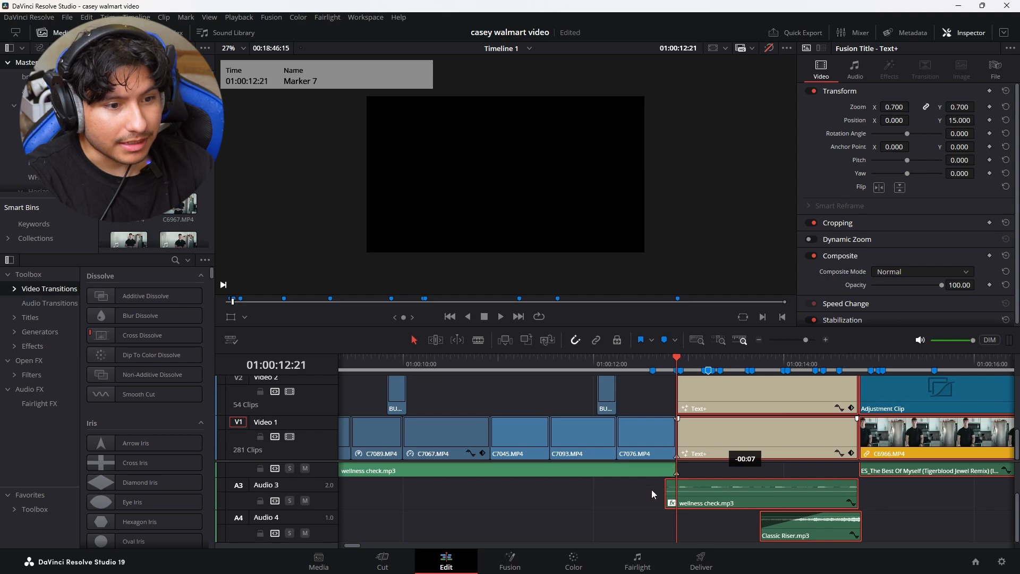
click(629, 514)
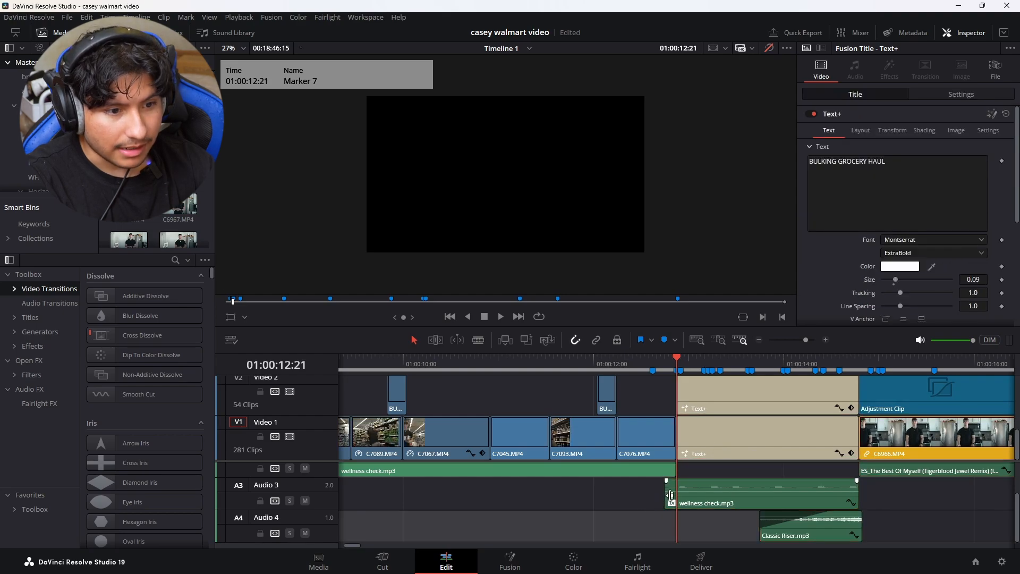
- Shift the wellness check.mp3 clip on Audio 3 to start with the title at 01:00:12:21, and trim its end to the title's end
click(699, 497)
click(661, 477)
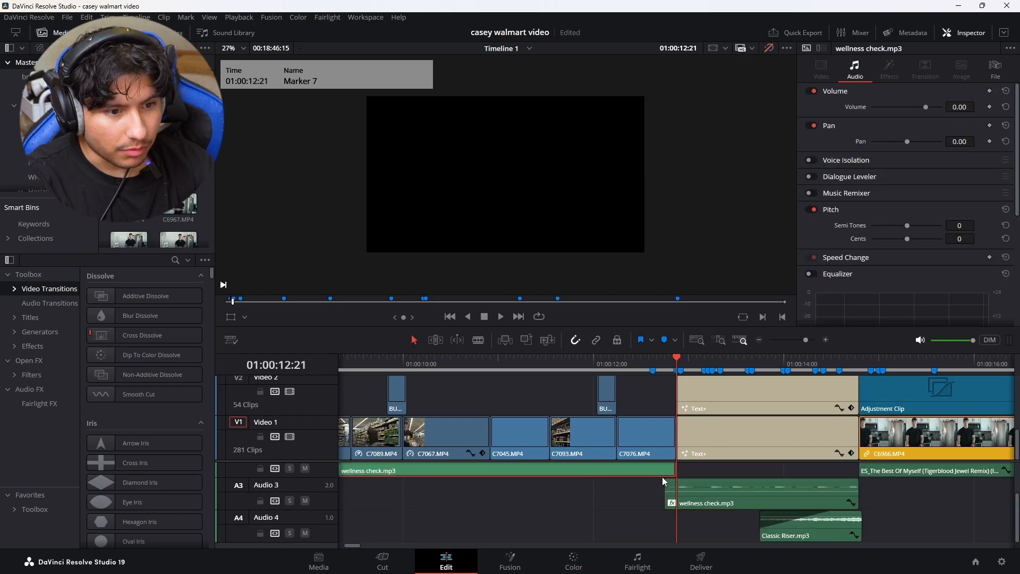
scroll(669, 481, up, 1)
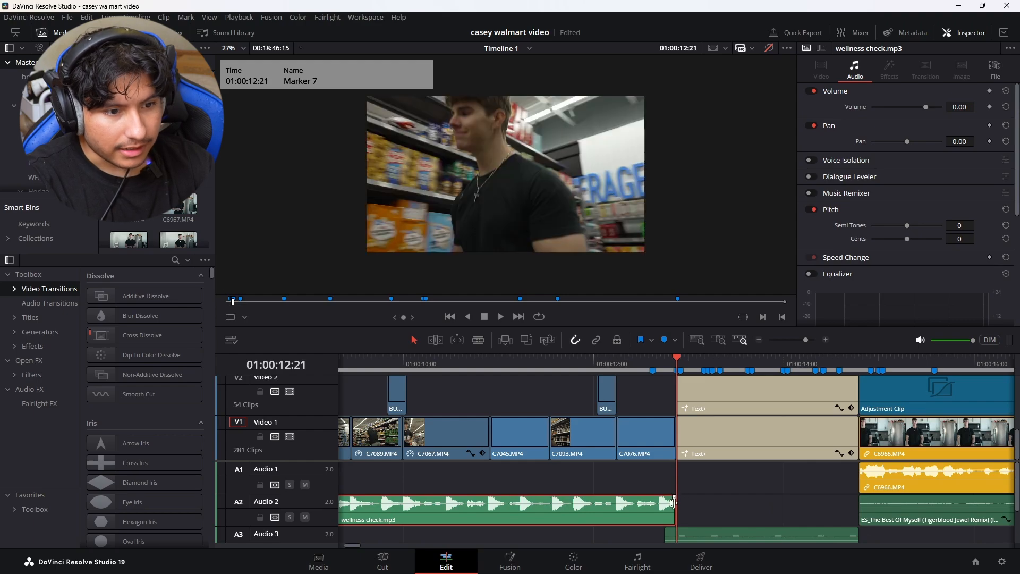
scroll(672, 502, down, 1)
click(715, 505)
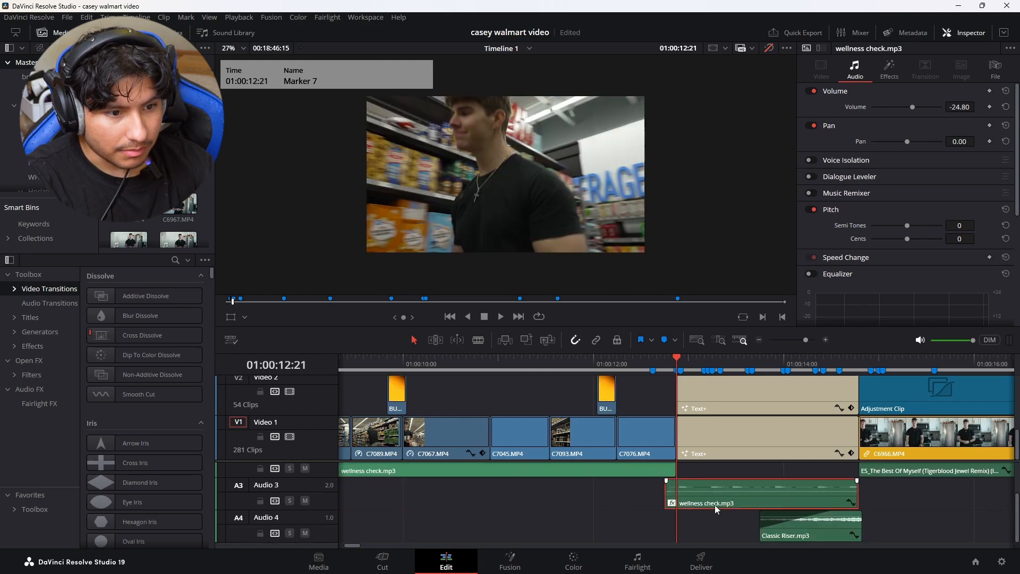
drag(715, 504, 728, 505)
drag(867, 486, 859, 487)
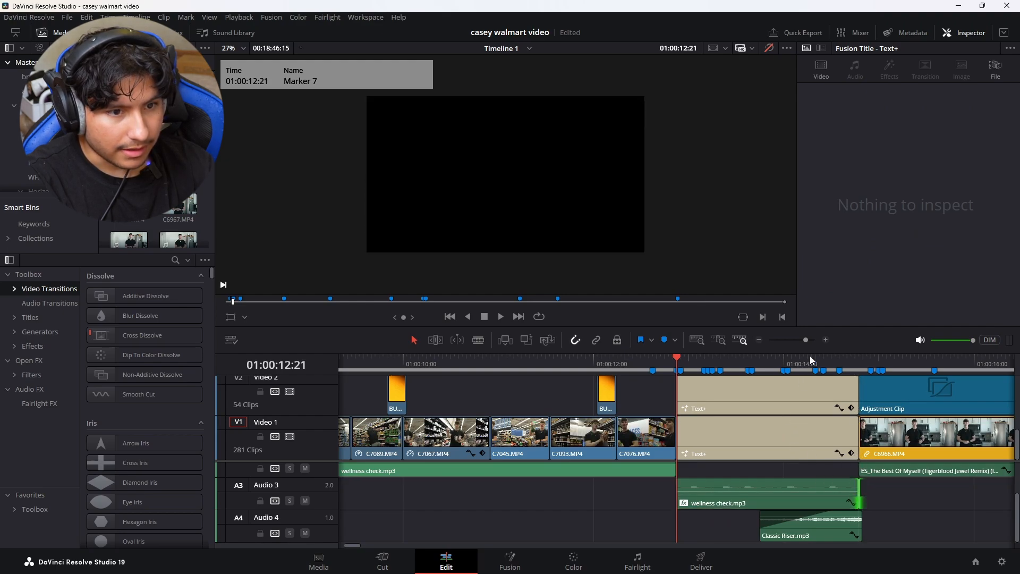
- Move the BURN 3.mov overlay at the C7023/C7046 cut, starting at 01:00:07:04, from Video 2 up to Video 3
mouse_move(804, 343)
mouse_down()
mouse_move(795, 351)
mouse_move(809, 339)
mouse_up()
click(412, 365)
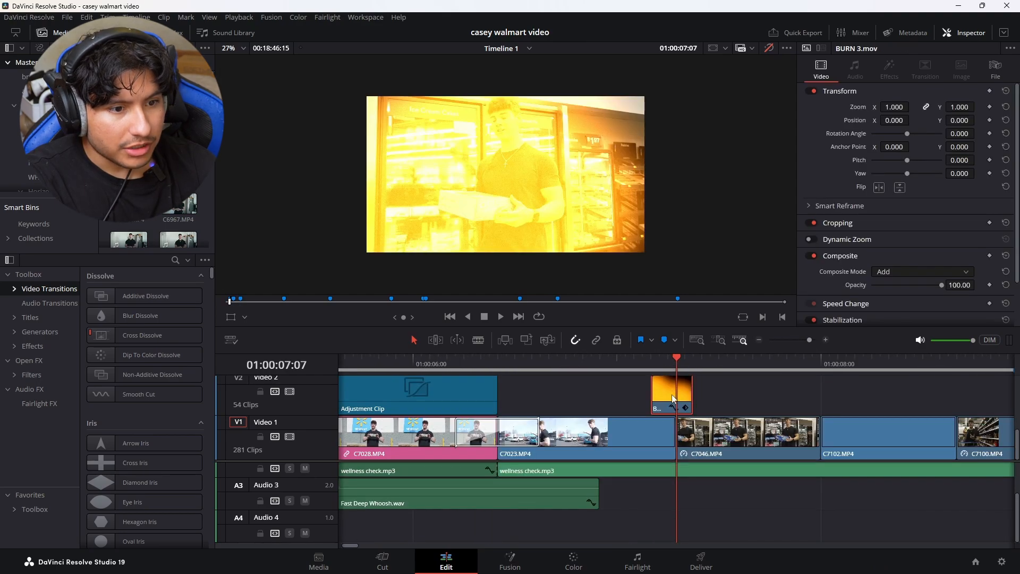
click(652, 369)
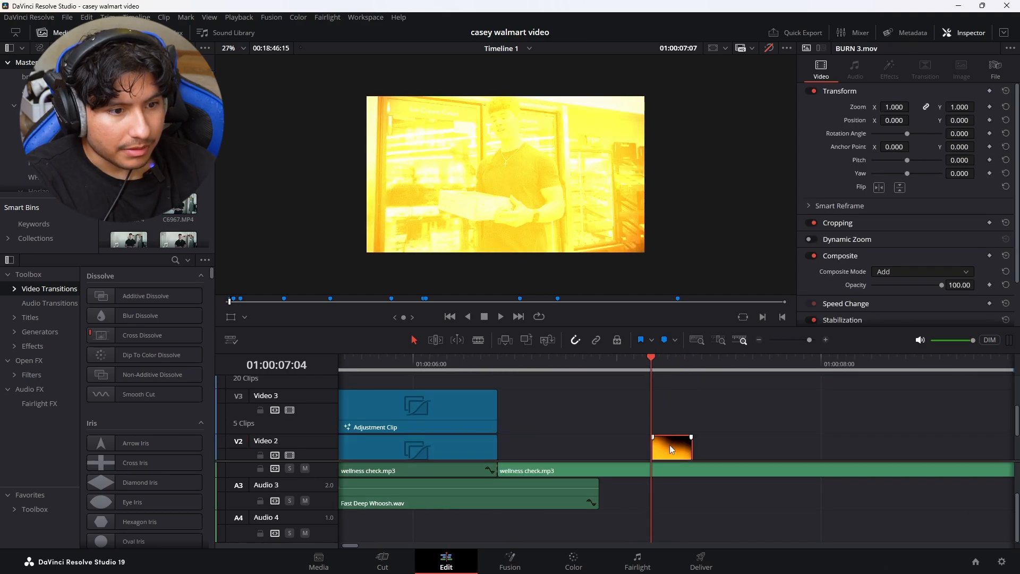
drag(669, 445, 672, 419)
scroll(718, 428, down, 2)
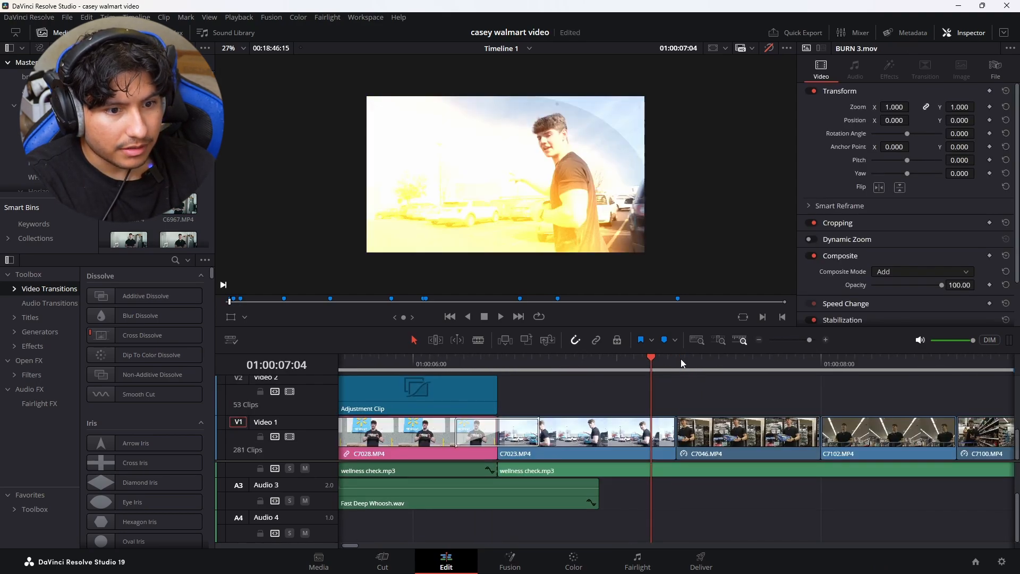
- Move the next BURN 3.mov overlay across the C7046/C7102 cut at 01:00:08:00 and up to Video 3
click(823, 363)
drag(808, 339, 803, 339)
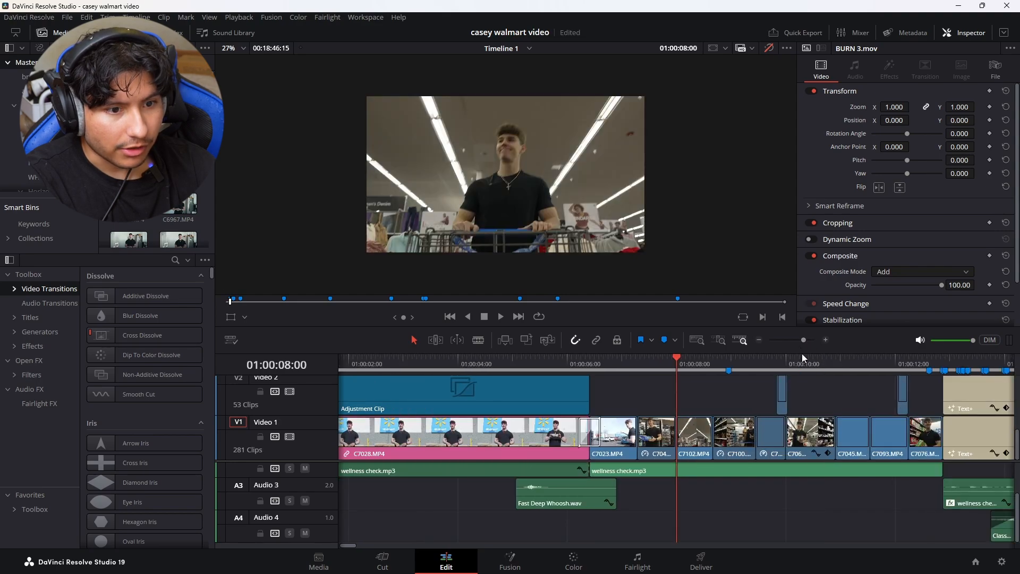
scroll(815, 435, up, 2)
scroll(801, 438, down, 2)
drag(785, 402, 685, 397)
scroll(684, 397, up, 3)
drag(693, 397, 665, 398)
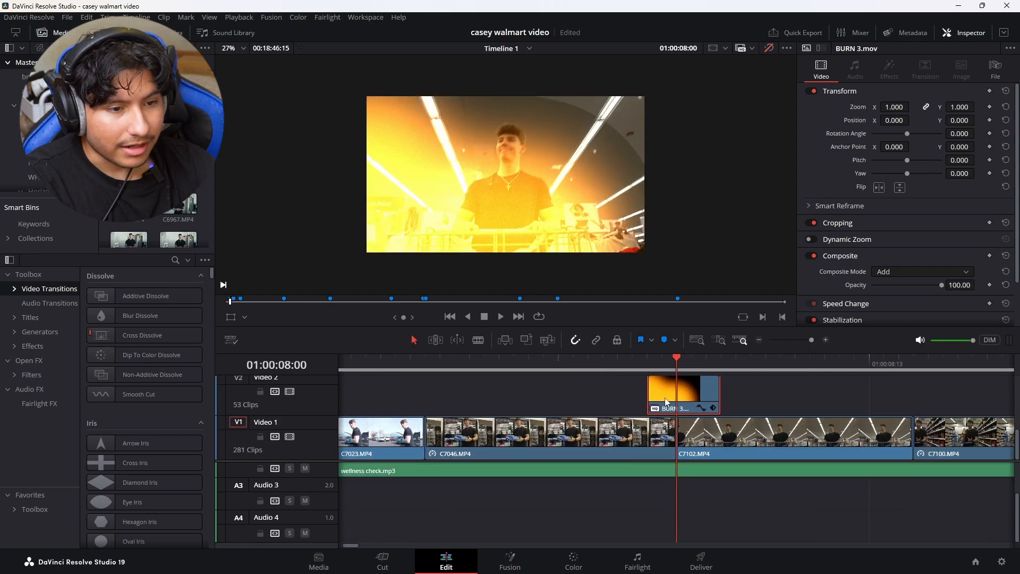
scroll(678, 414, up, 2)
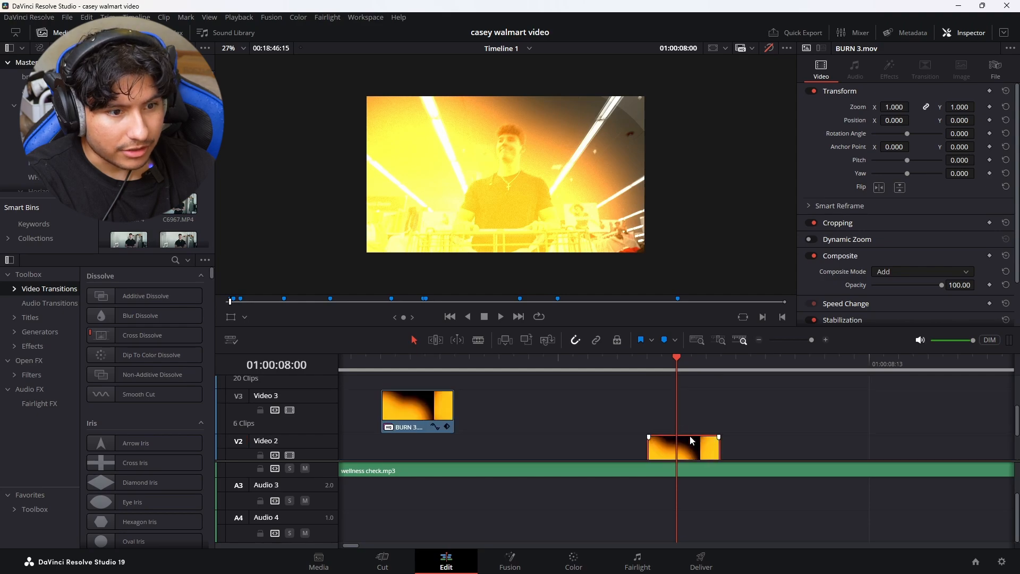
scroll(834, 394, down, 2)
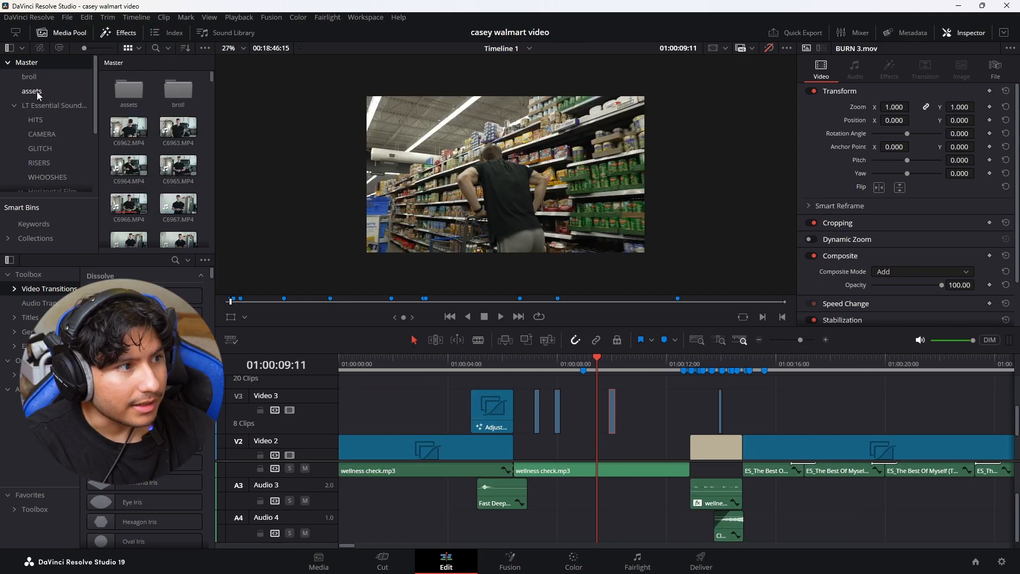
- Add BURN 2.mov from the Horizontal Film burns bin to Video 3 at about 01:00:11:13
scroll(43, 133, down, 1)
click(47, 174)
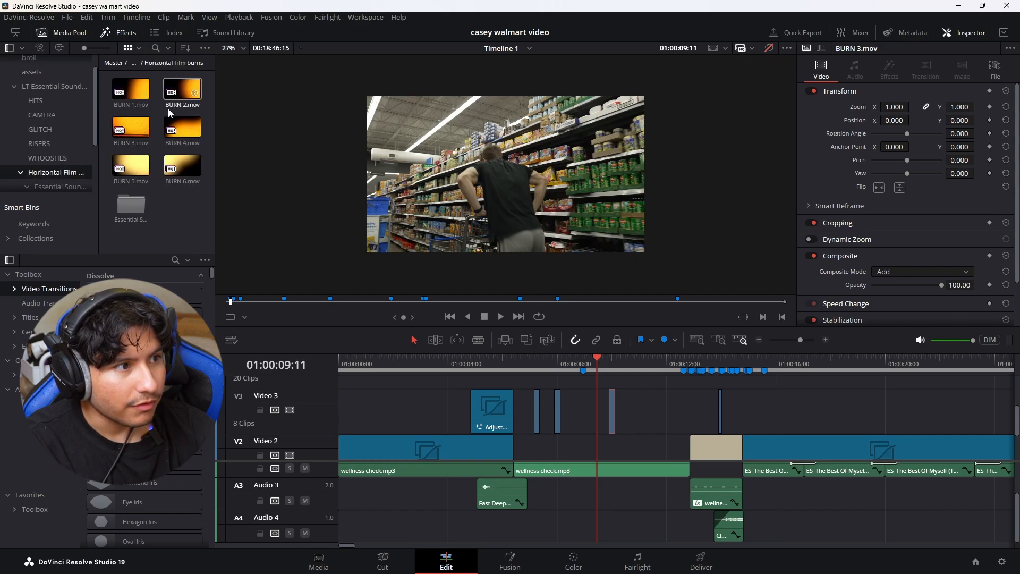
mouse_move(176, 97)
mouse_down()
mouse_move(610, 357)
mouse_move(658, 417)
mouse_up()
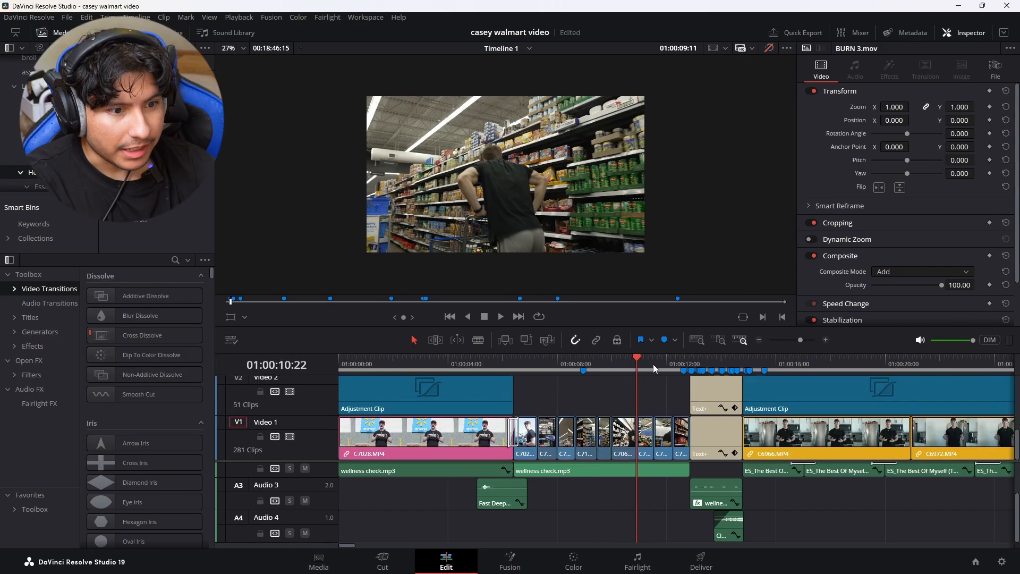
click(652, 364)
scroll(668, 396, up, 2)
- Shift BURN 2.mov so it straddles the cut at 01:00:11:13, and set its composite mode to Add
drag(800, 339, 810, 340)
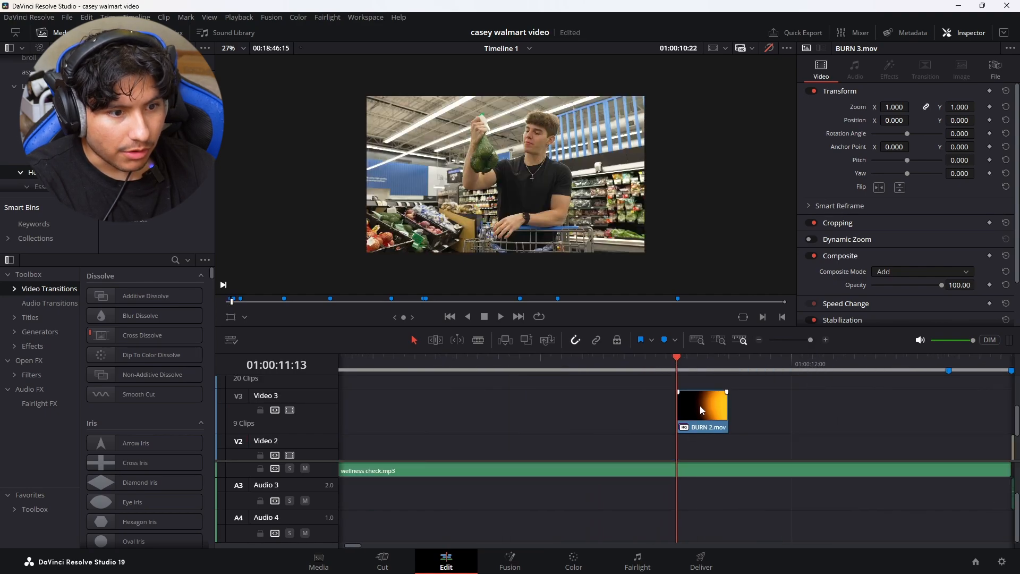
drag(696, 409, 671, 414)
drag(810, 340, 806, 342)
click(884, 301)
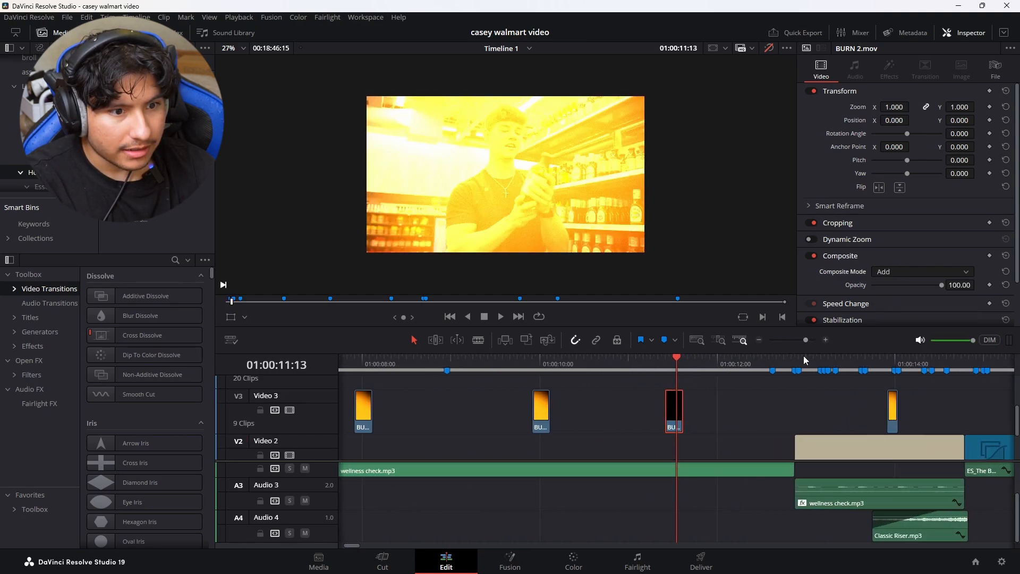
- Duplicate the BURN 3.mov overlay on Video 3 across the montage-to-title cut at 01:00:12:21, using the Add composite mode
drag(540, 418, 786, 412)
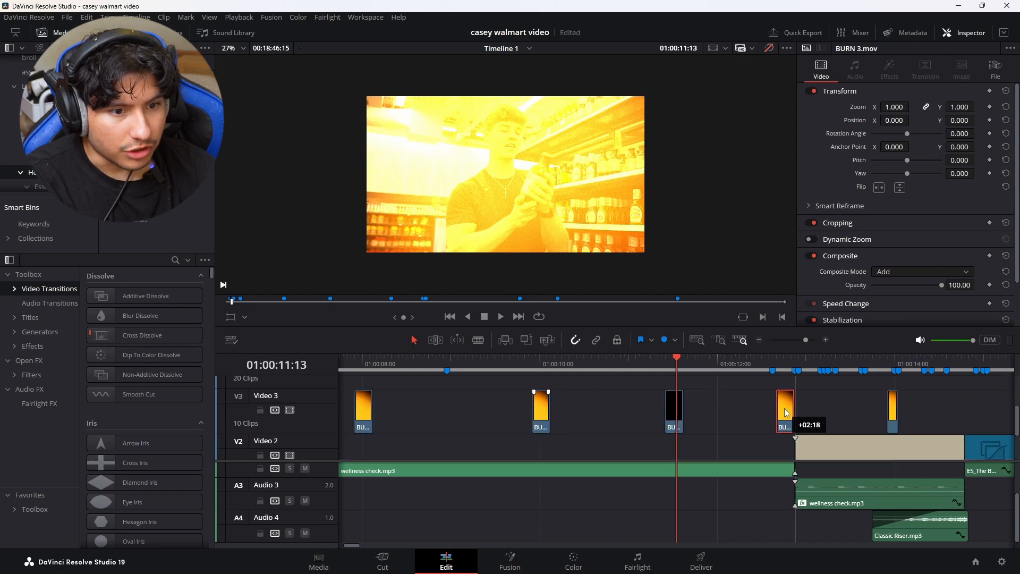
click(816, 341)
drag(660, 414, 736, 419)
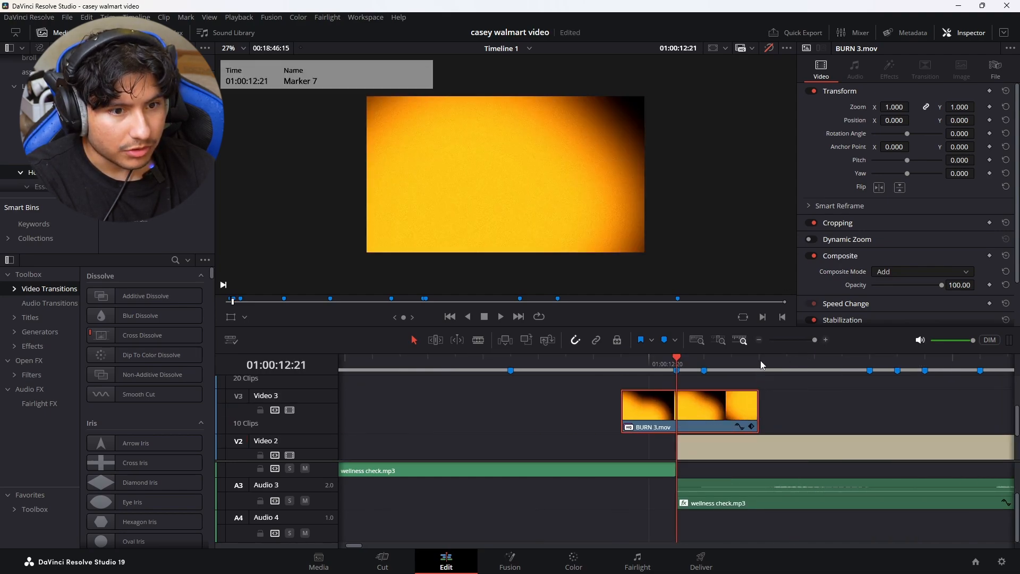
click(809, 341)
click(881, 273)
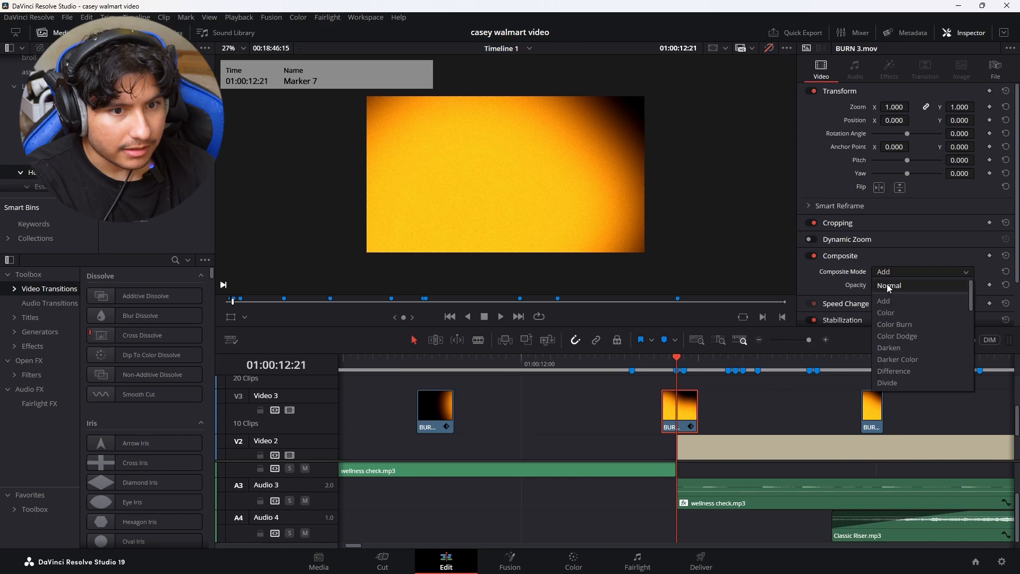
click(884, 301)
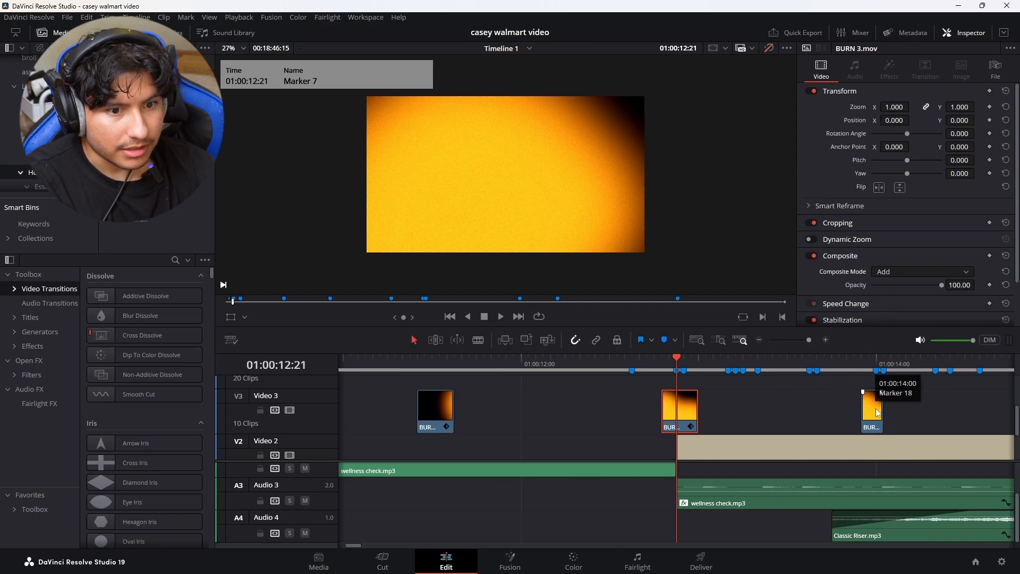
- Delete the BURN 3.mov overlay on Video 3 near the end of the title
click(869, 366)
click(872, 398)
key(BackSpace)
scroll(879, 409, down, 2)
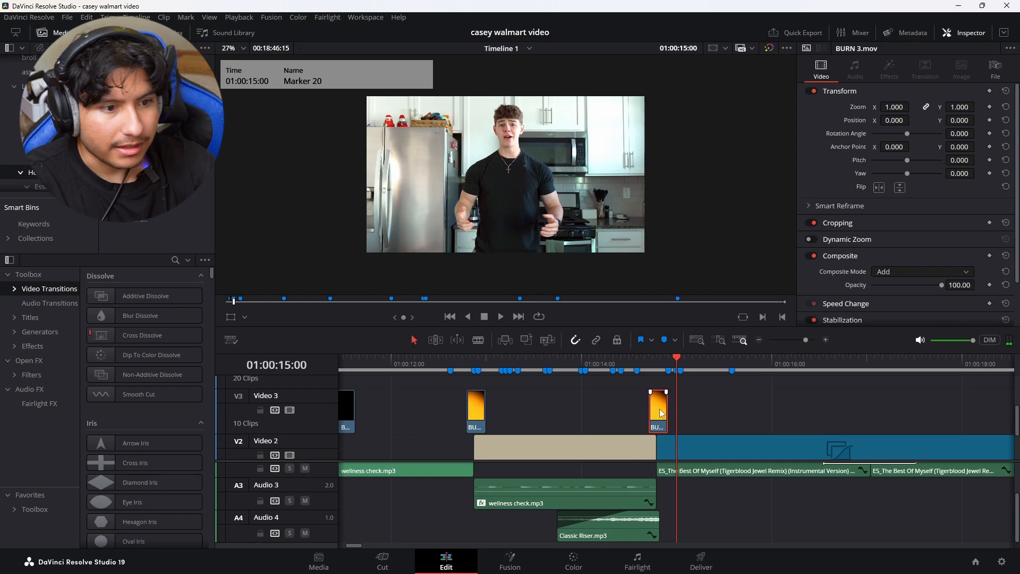
key(BackSpace)
scroll(739, 389, down, 2)
drag(805, 341, 798, 341)
scroll(481, 444, up, 2)
scroll(482, 444, down, 2)
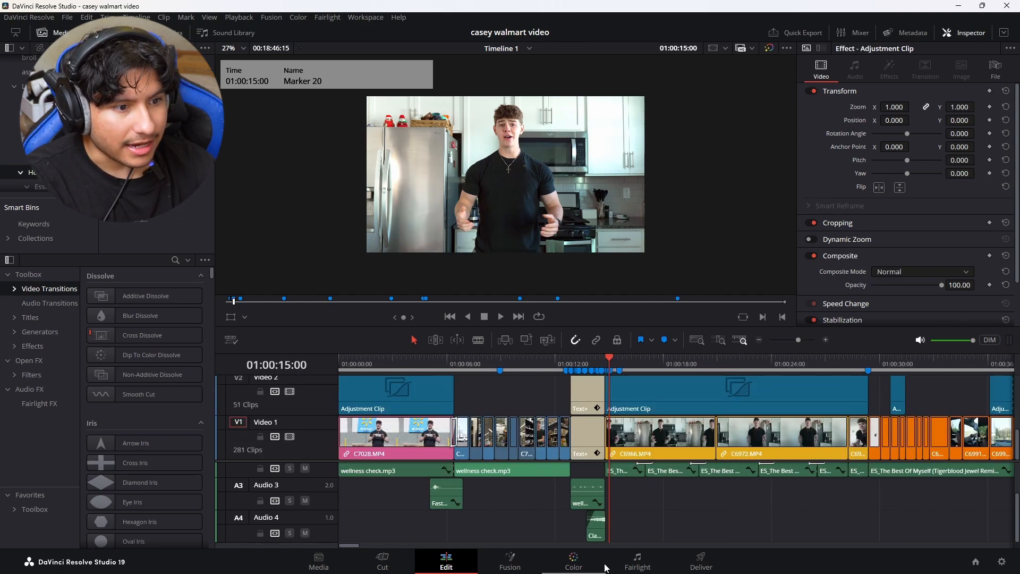
scroll(537, 440, up, 2)
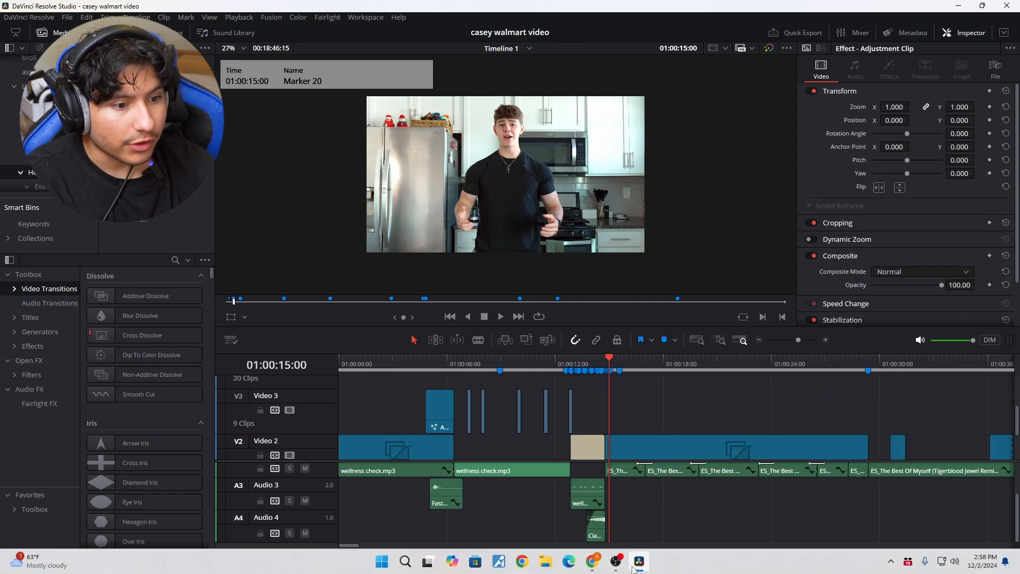
- Switch to the browser review page, resolve the 00:00:13 comment about fitting more clips to the beat, and return to DaVinci Resolve
click(592, 562)
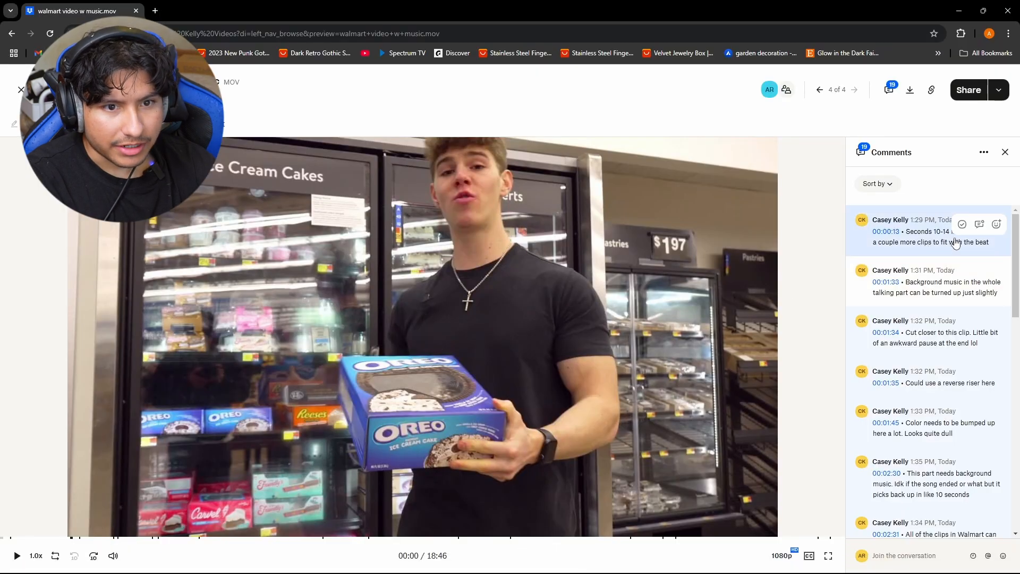
click(962, 223)
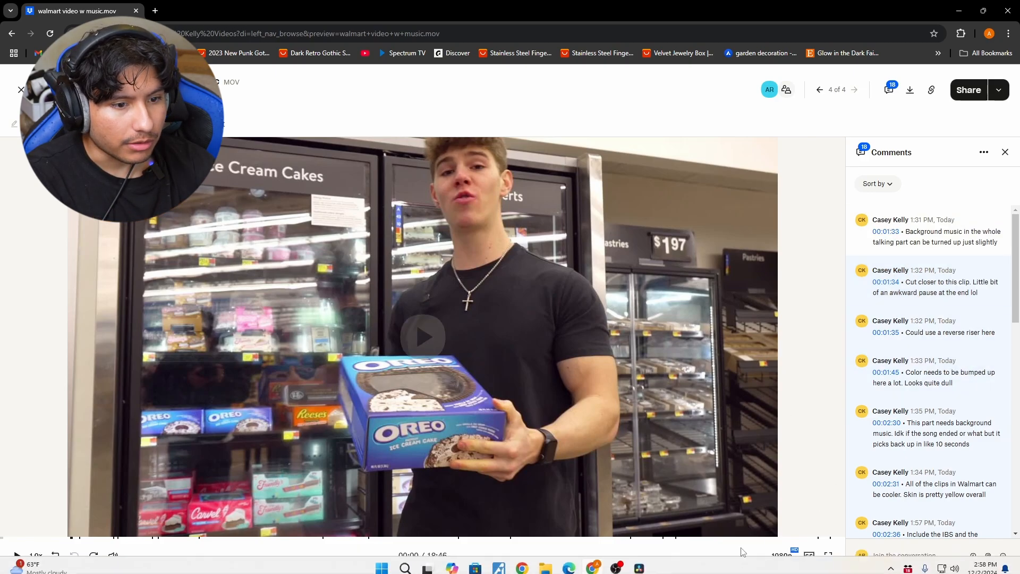
click(639, 560)
- Play the talking section from 01:01:34:19 to check the level of the ES_Fire background music on Audio 2
drag(801, 340, 787, 340)
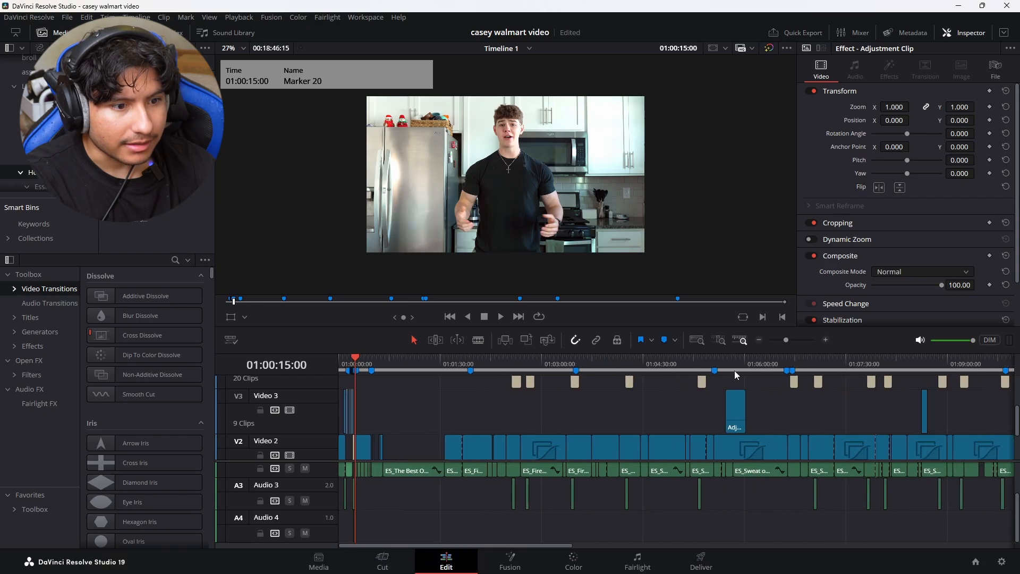
scroll(735, 403, down, 3)
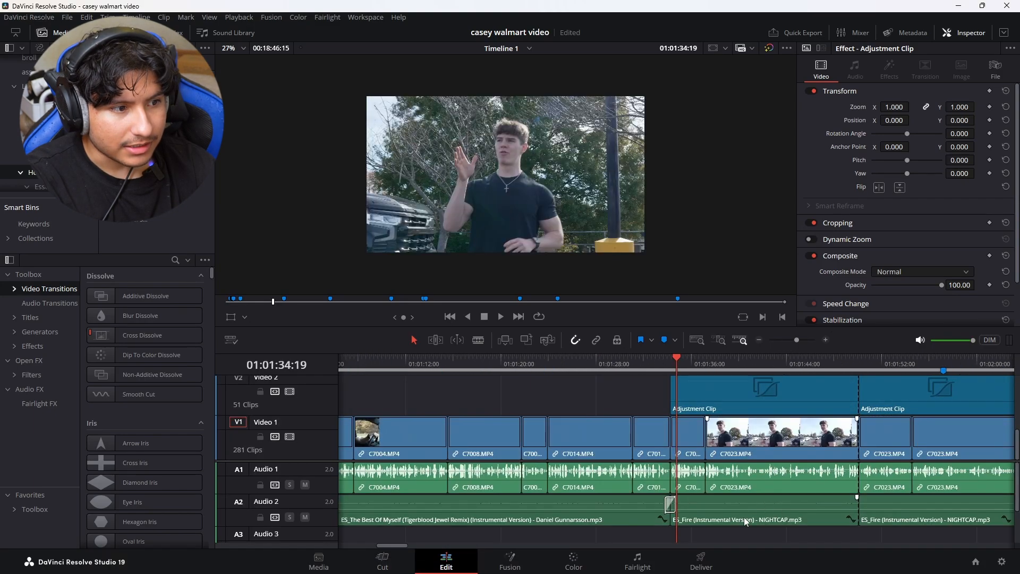
click(746, 522)
key(space)
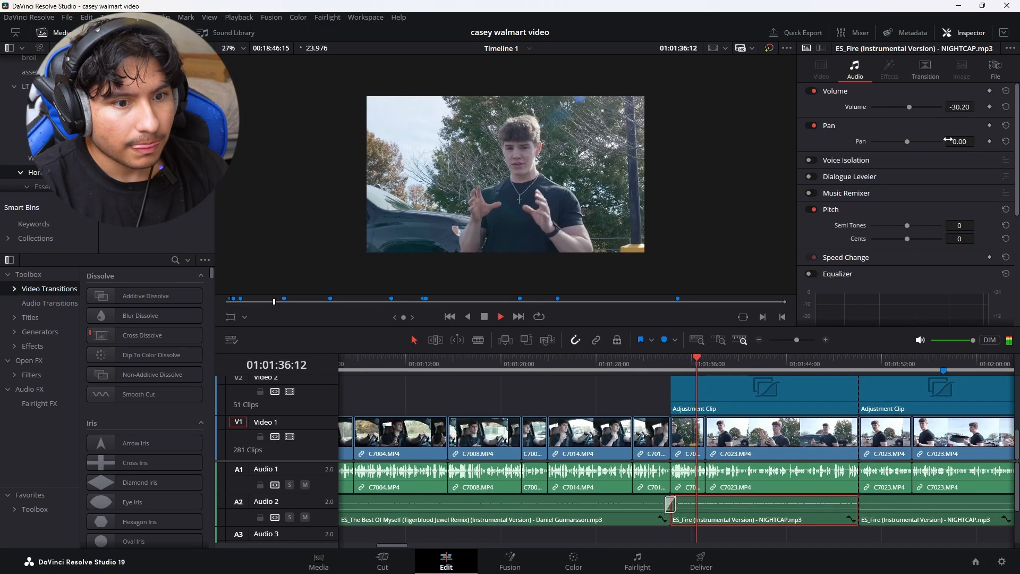
- Raise the volume of the second ES_Fire music clip, starting near 01:01:50, to -33.80 and play it back
click(884, 522)
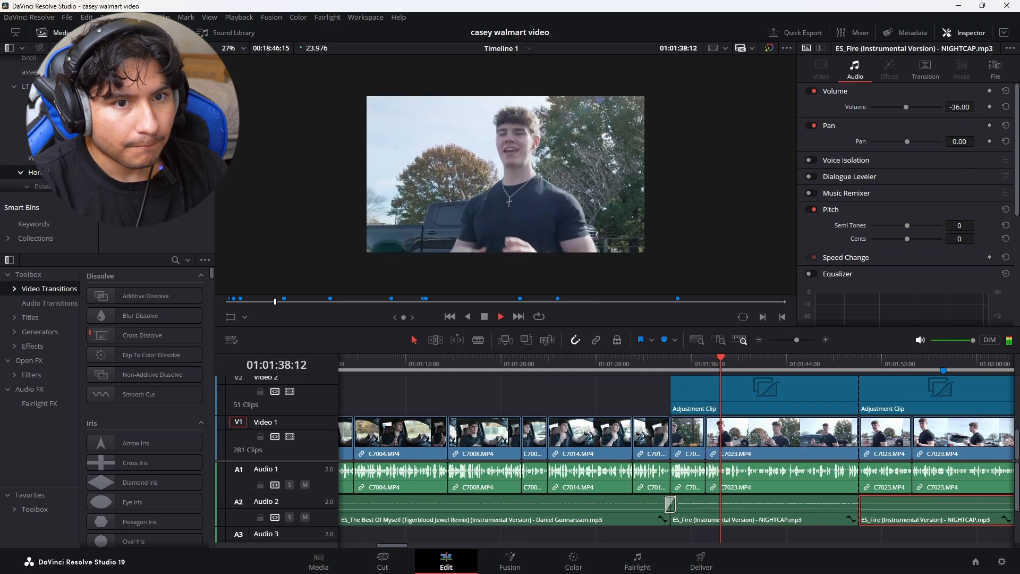
key(ctrl+alt+equal)
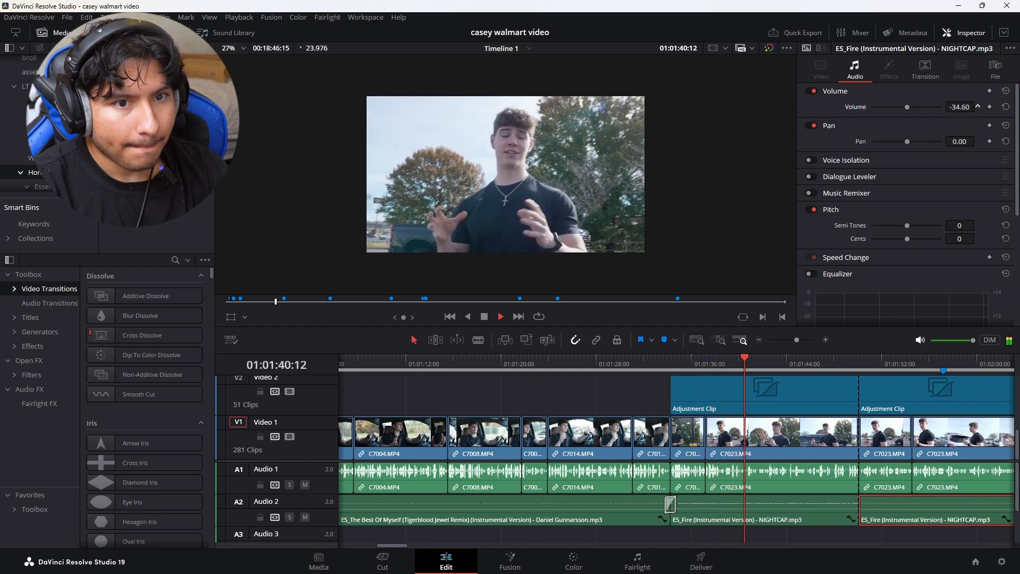
drag(977, 105, 981, 106)
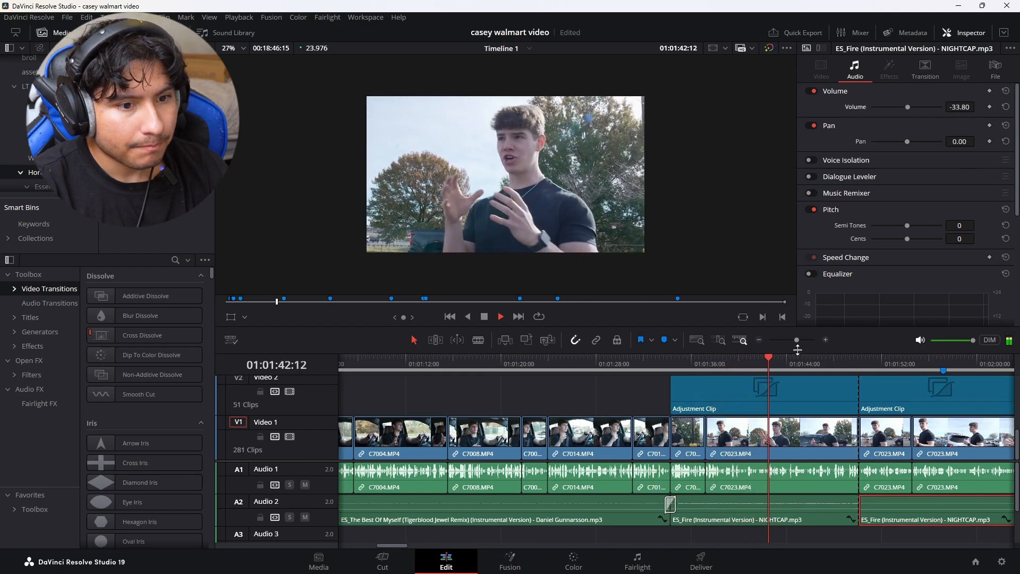
click(845, 368)
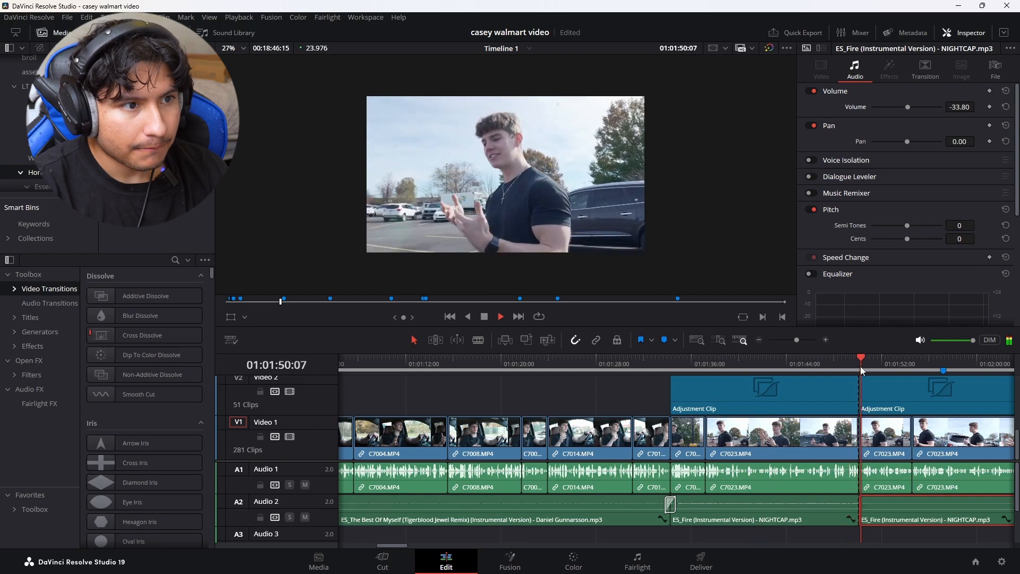
- Set the volume of the first ES_Fire music clip, starting near 01:01:34 on Audio 2, to -34.20, comparing it with the second clip
key(space)
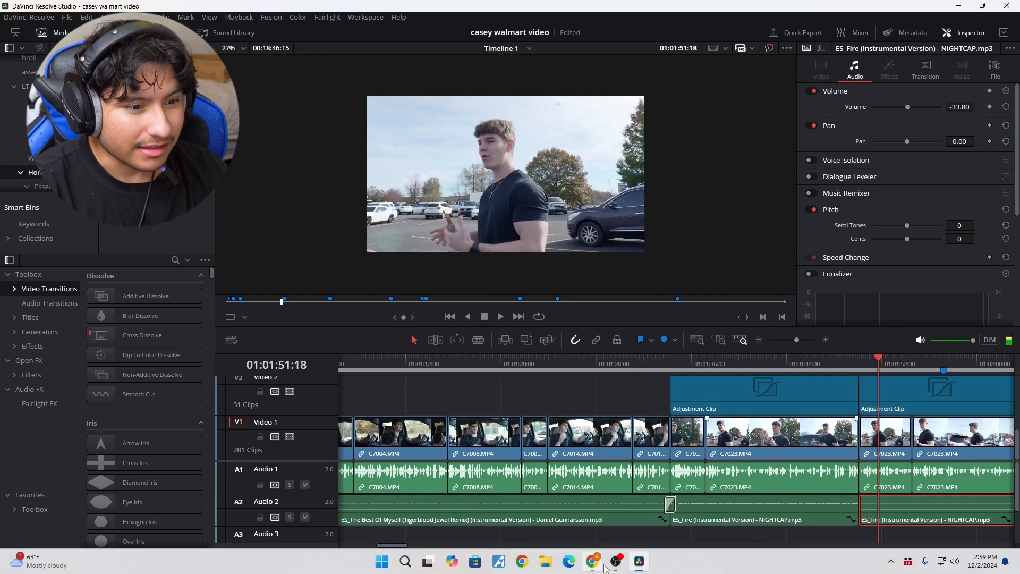
click(593, 563)
click(639, 560)
click(742, 506)
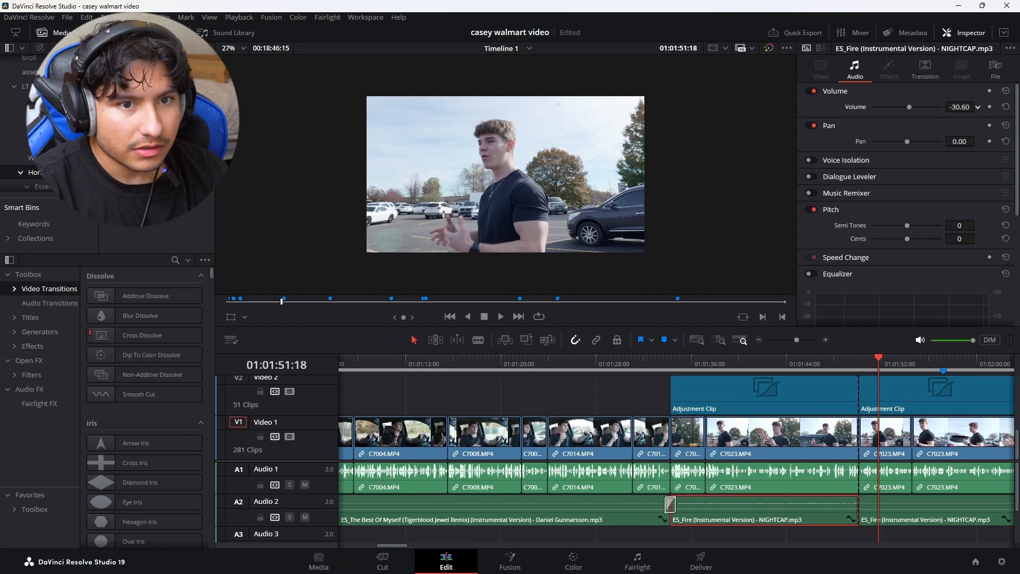
click(921, 507)
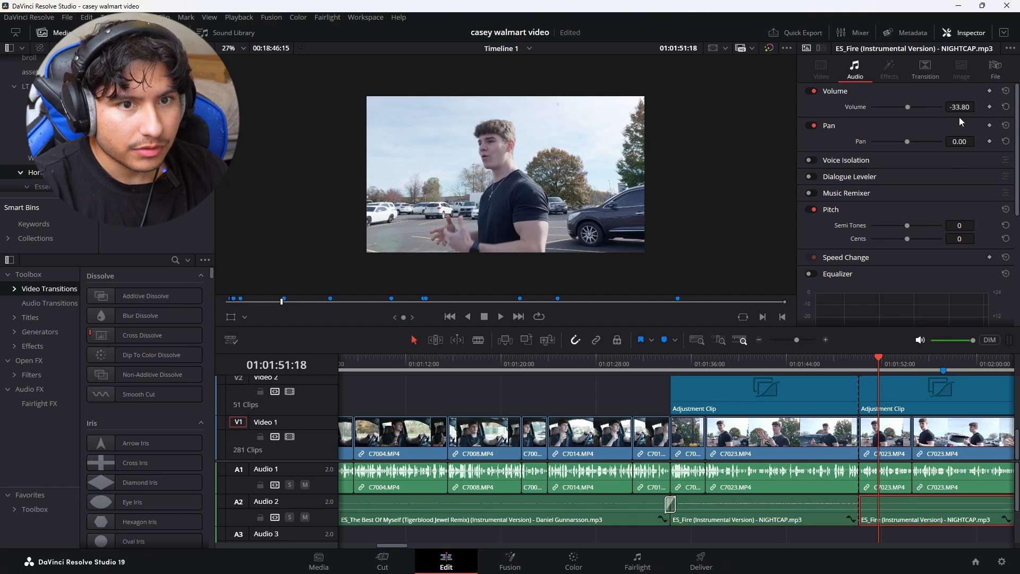
click(810, 506)
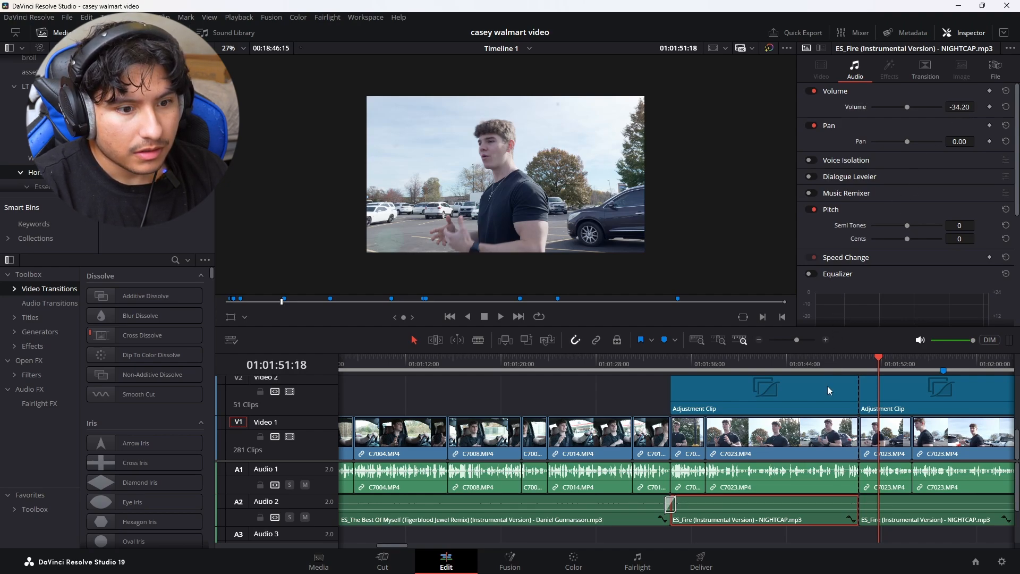
- Set the volume of the short ES_Fire clip around 01:02:14 on Audio 2 to -33.20 and play it through
key(space)
click(835, 366)
mouse_move(797, 340)
mouse_down()
mouse_move(787, 347)
mouse_move(797, 343)
mouse_up()
click(920, 363)
click(702, 368)
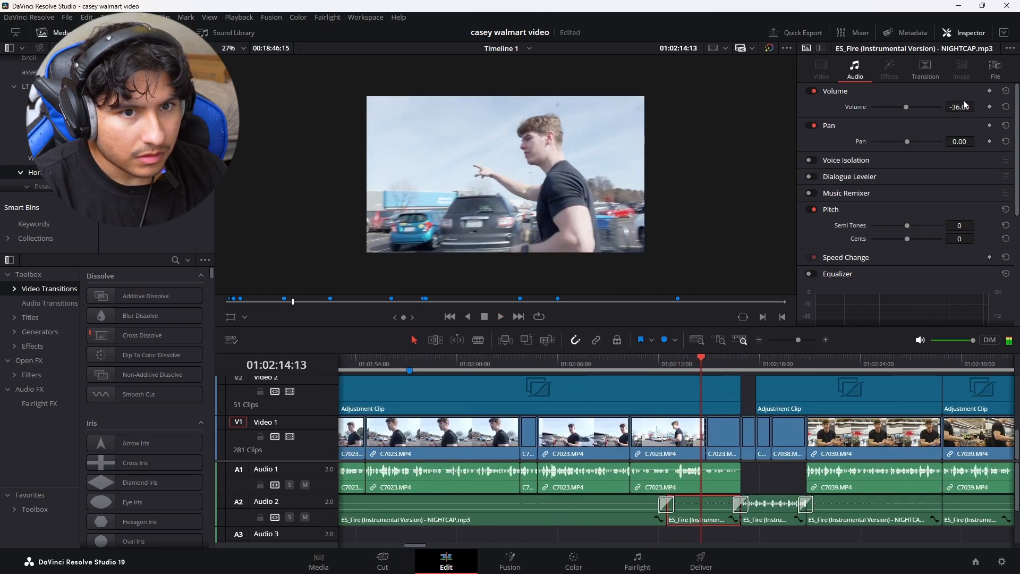
drag(959, 107, 967, 107)
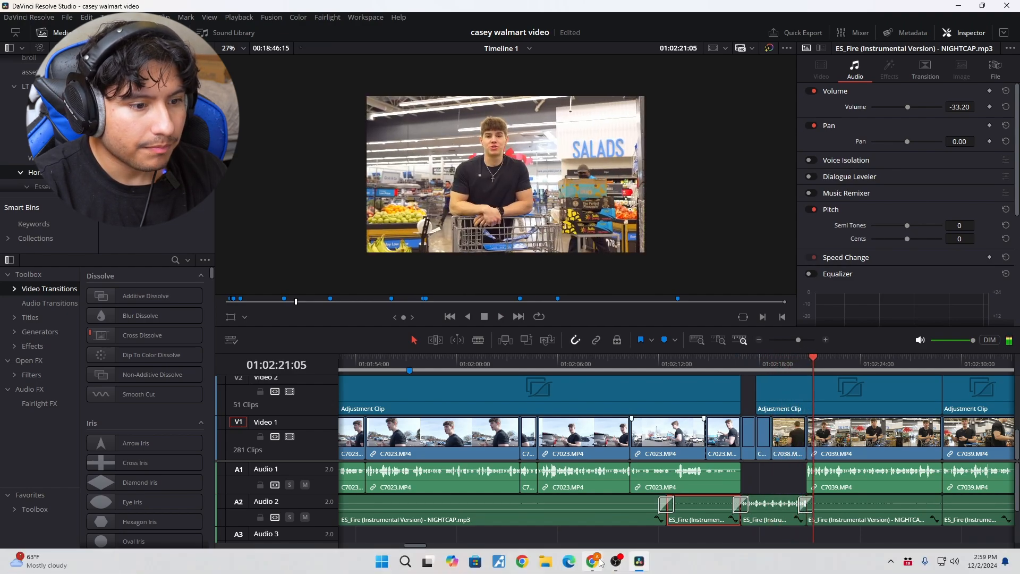
- Read the next comments on the browser review page, return to DaVinci Resolve, and play the cut around 01:01:34 to examine the pause
click(592, 561)
scroll(956, 228, down, 1)
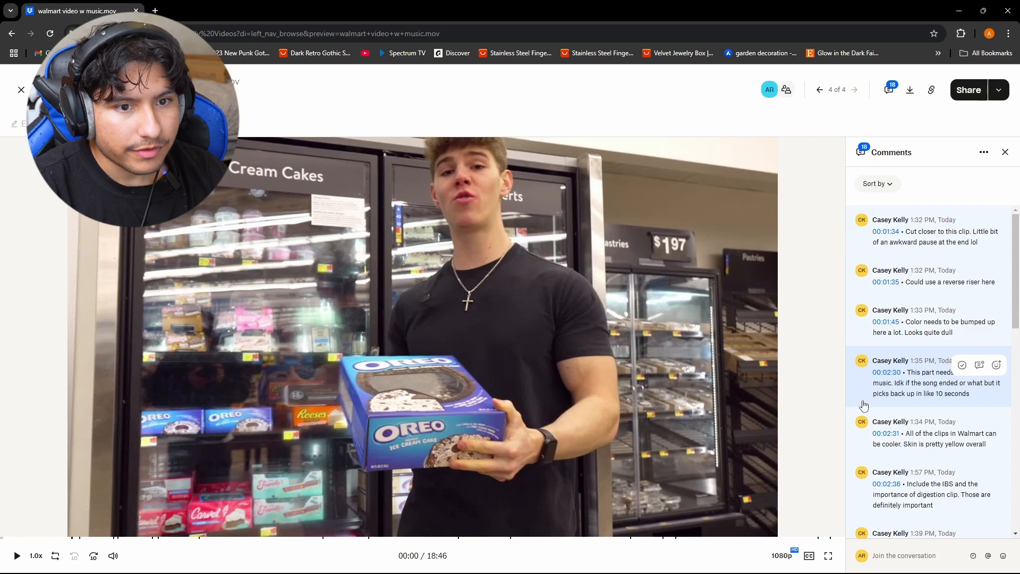
click(637, 560)
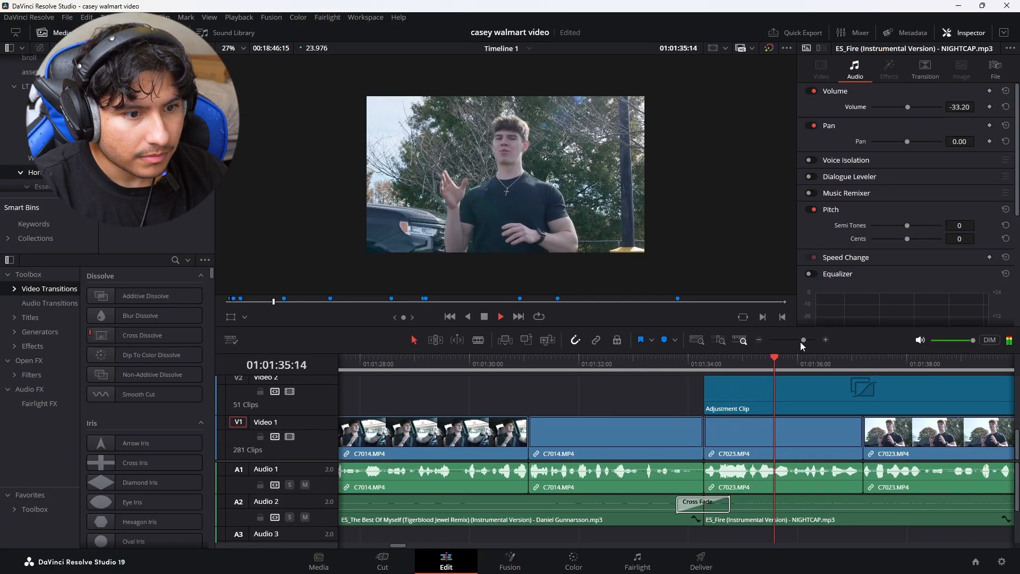
click(645, 370)
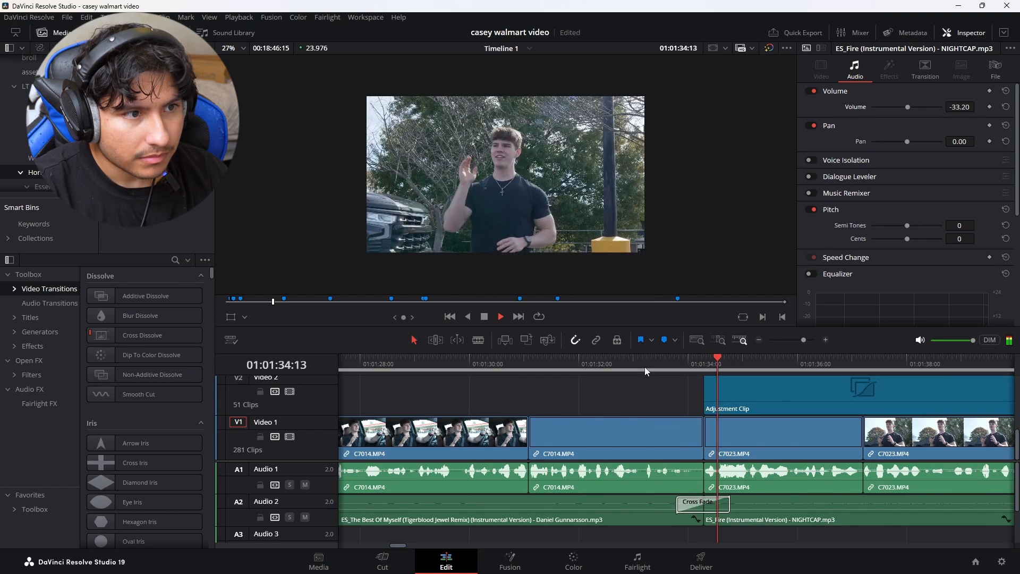
click(632, 367)
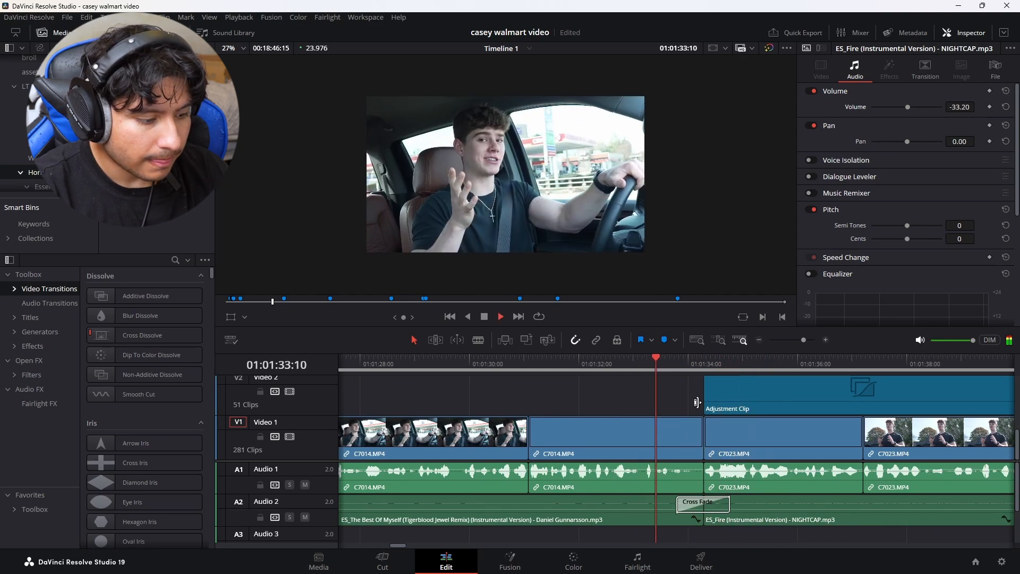
- Enable linked selection and split the C7014 clip with its audio at 01:01:34:03, just before the parking-lot shot
key(b)
key(space)
click(677, 364)
drag(803, 340, 812, 339)
key(space)
click(596, 340)
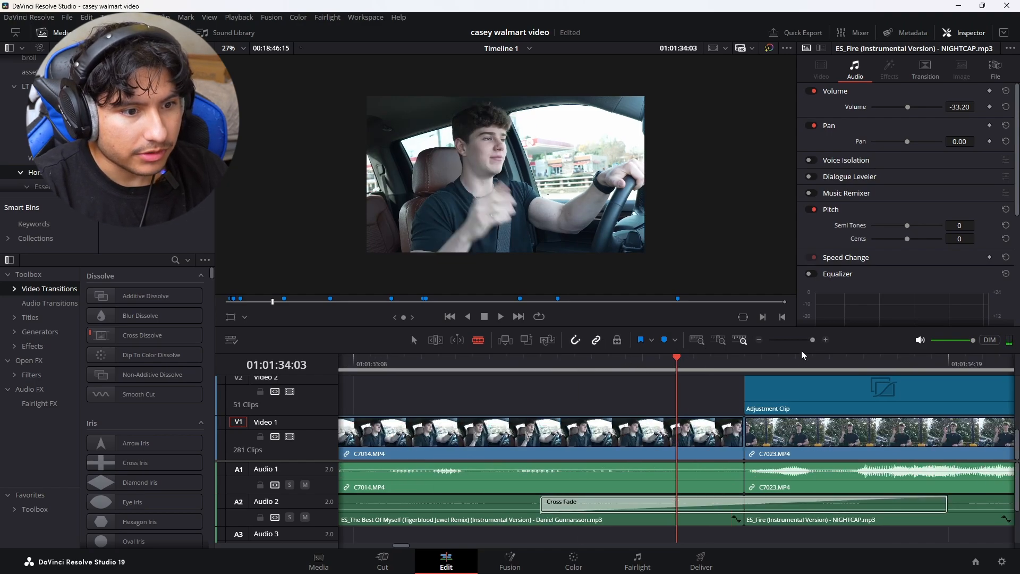
click(680, 451)
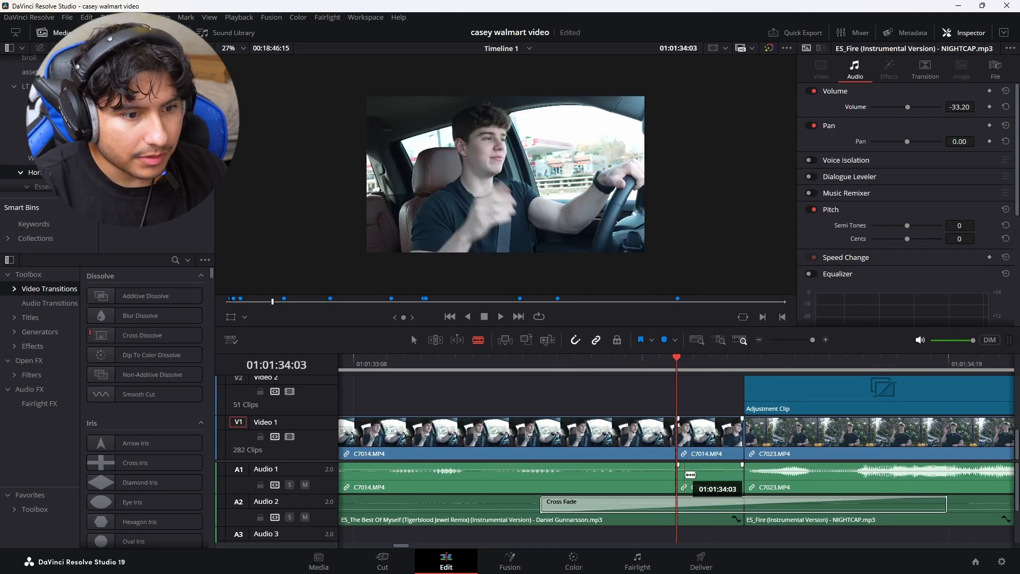
key(a)
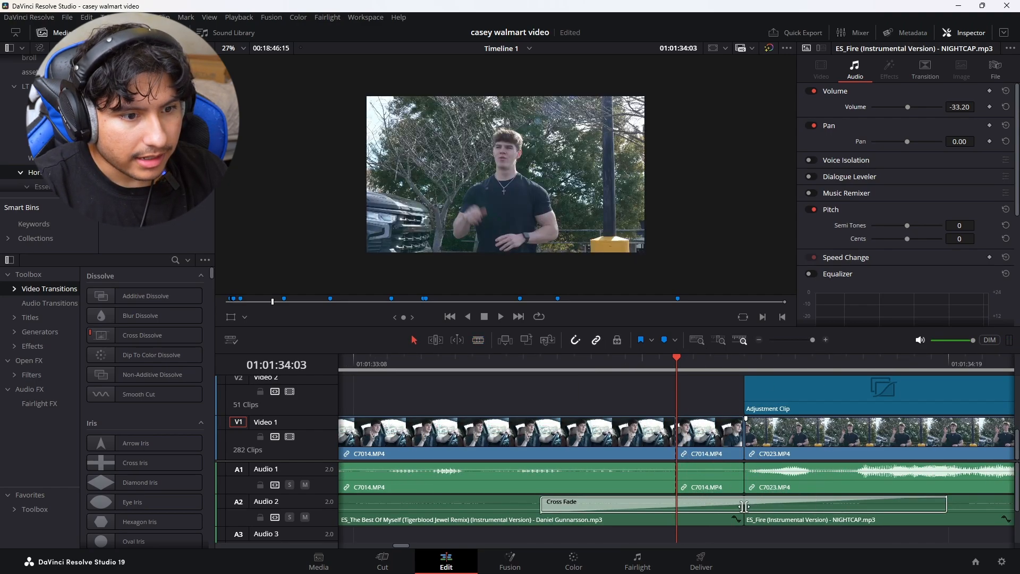
- Select everything from the C7023 clip at 01:01:34 onward and nudge it several frames later to open a gap
click(776, 369)
key(alt+y)
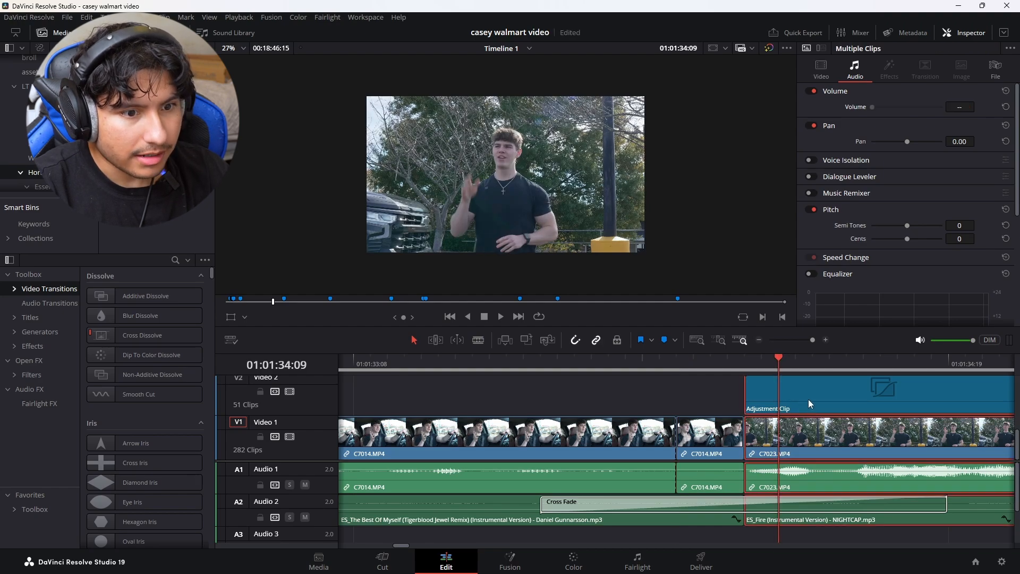
key(period)
key(period)
key(period)
key(period)
key(period)
drag(809, 339, 813, 340)
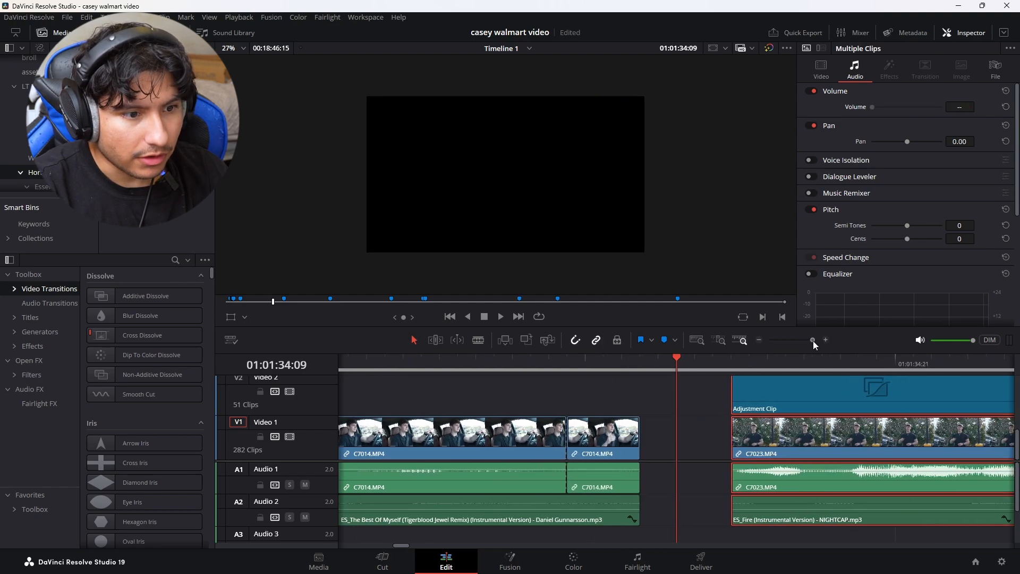
- Delete the short C7014 end piece and trim the end of the Best Of Myself music to match the remaining clip
click(623, 443)
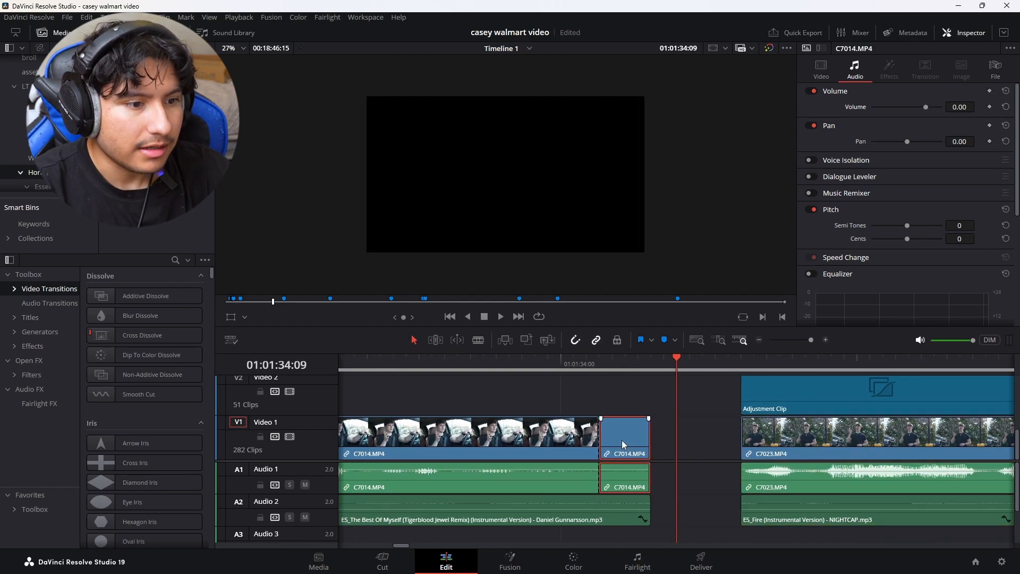
key(Delete)
drag(649, 505, 599, 505)
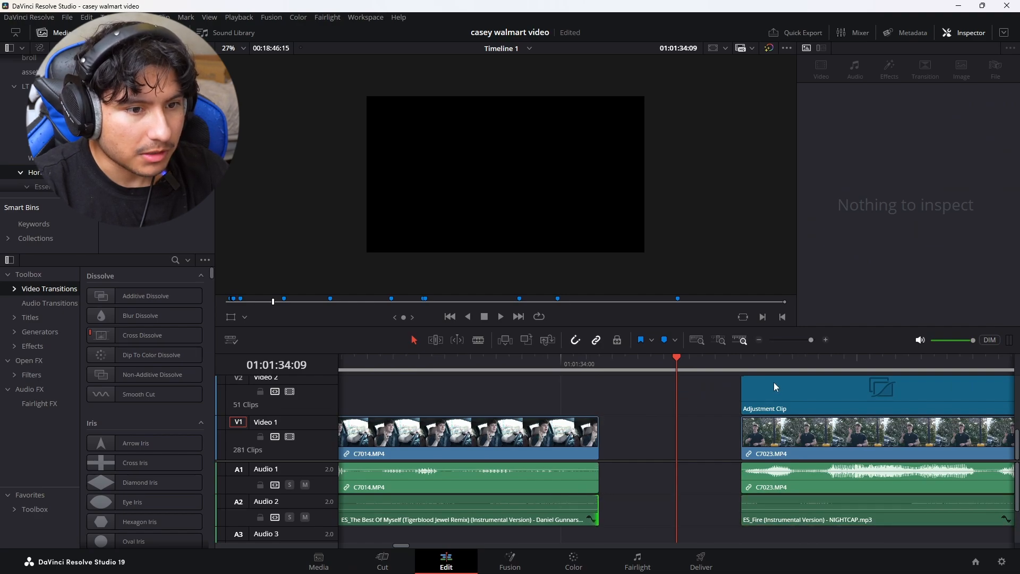
- Move all clips after the gap back against C7014 and add a Cross Fade 0 dB between the two music clips
key(alt+y)
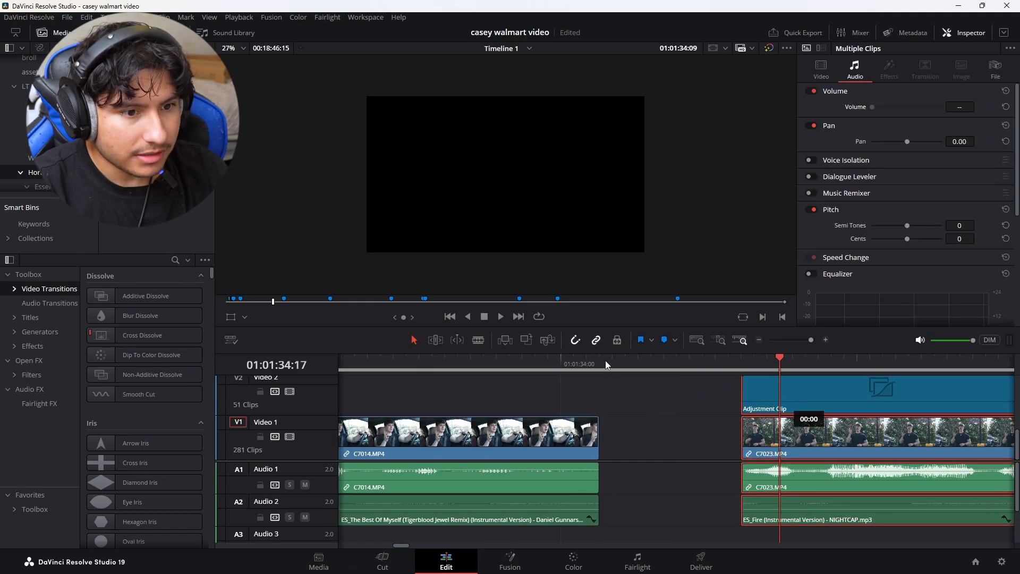
drag(607, 364, 607, 364)
click(36, 303)
drag(141, 348, 643, 511)
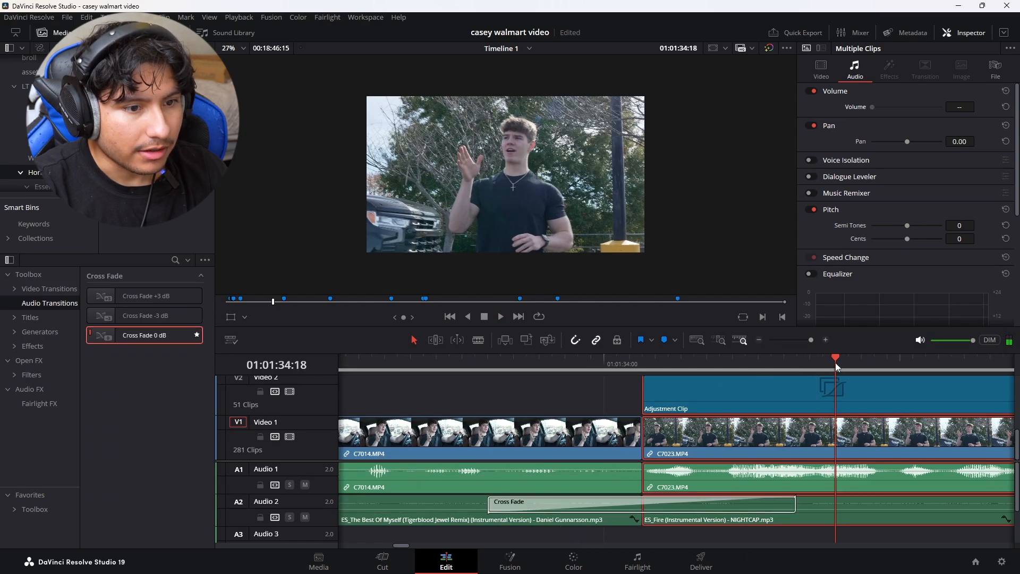
- Shorten the music cross fade on Audio 2 to 17 frames and play the transition
drag(489, 504, 535, 504)
click(487, 367)
key(space)
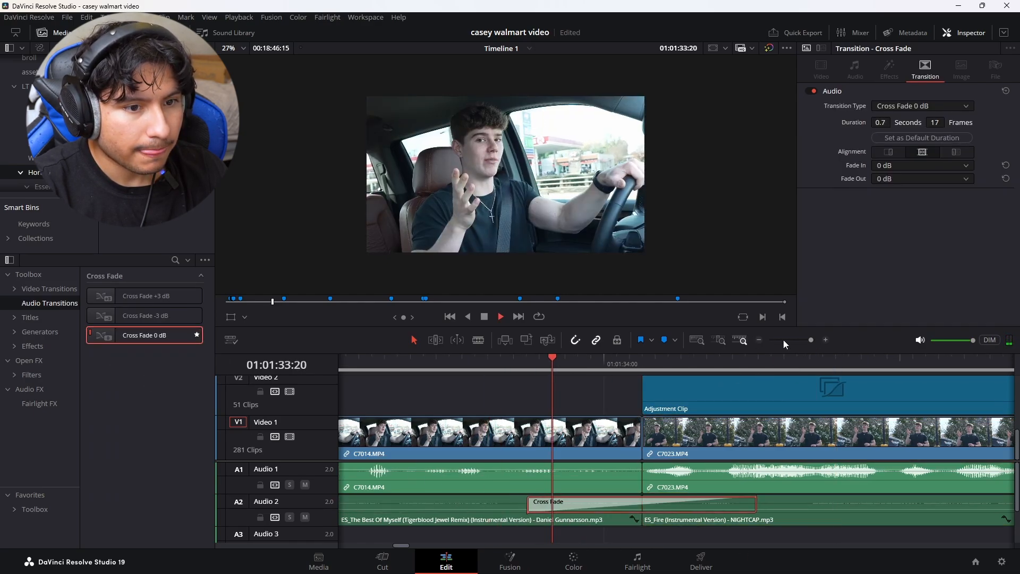
- Replay the tightened cut near 01:01:34, and resolve the 00:01:34 comment about the awkward pause on the browser review page
click(797, 342)
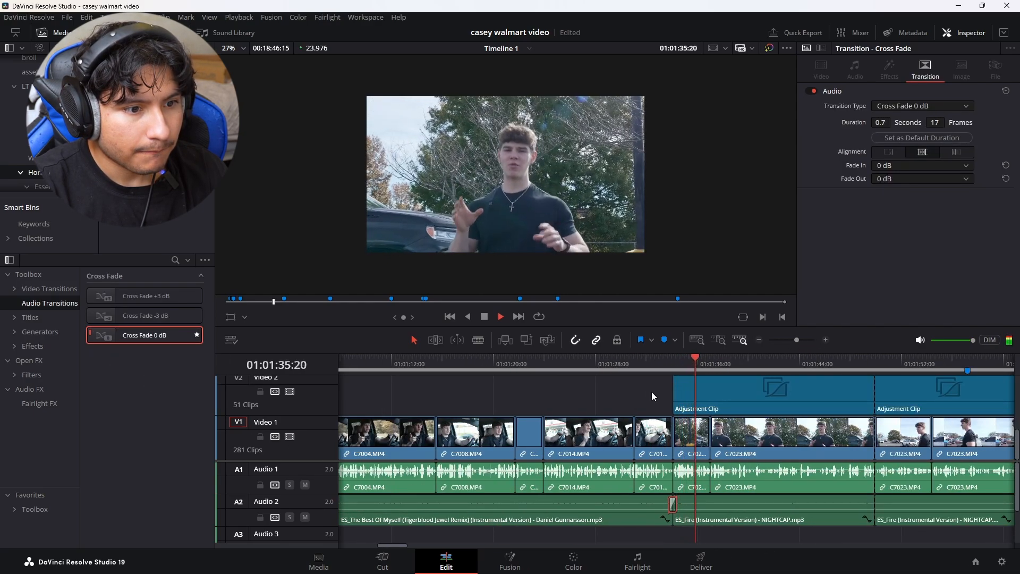
click(653, 366)
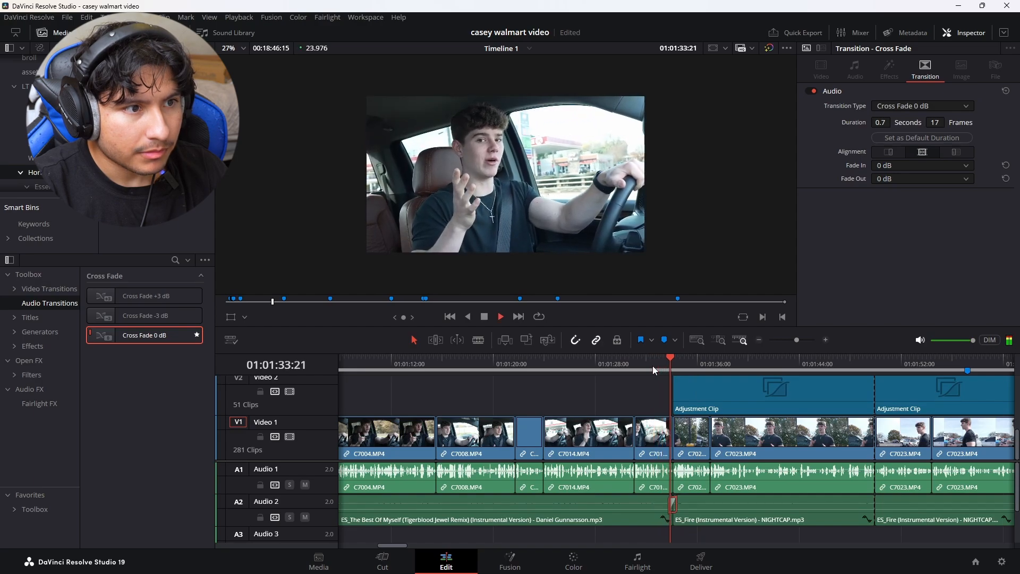
click(603, 561)
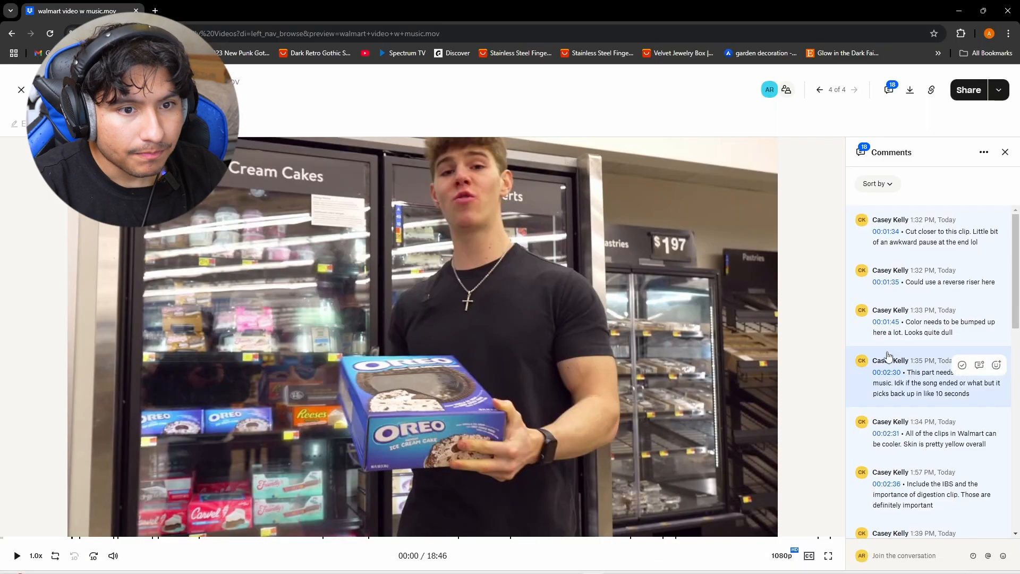
click(962, 225)
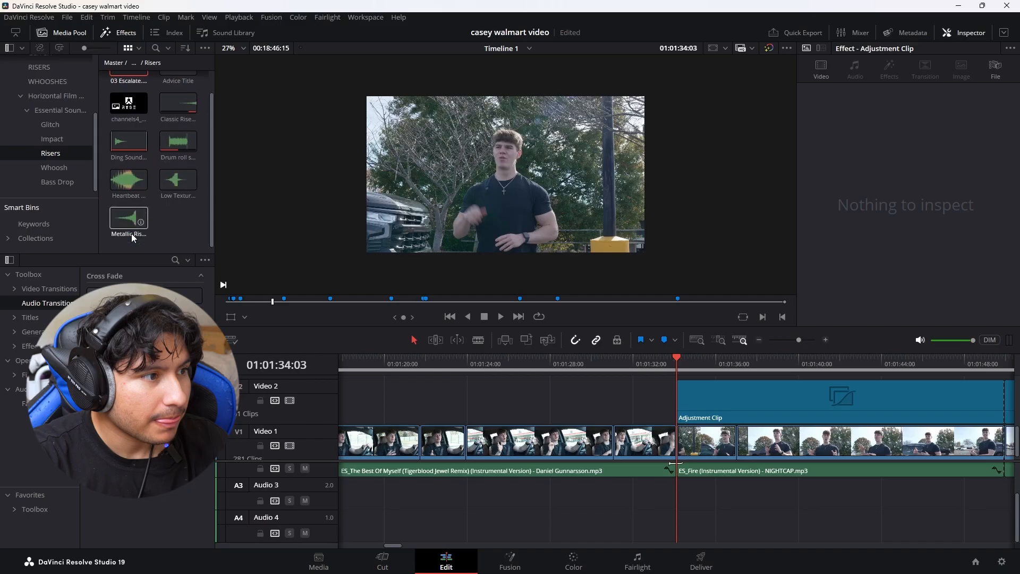
- Try Metallic Riser.mp3 from the Risers bin on Audio 3, peaking at the 01:01:34:03 cut, and play it back
drag(132, 231, 734, 488)
click(808, 342)
drag(809, 340, 806, 340)
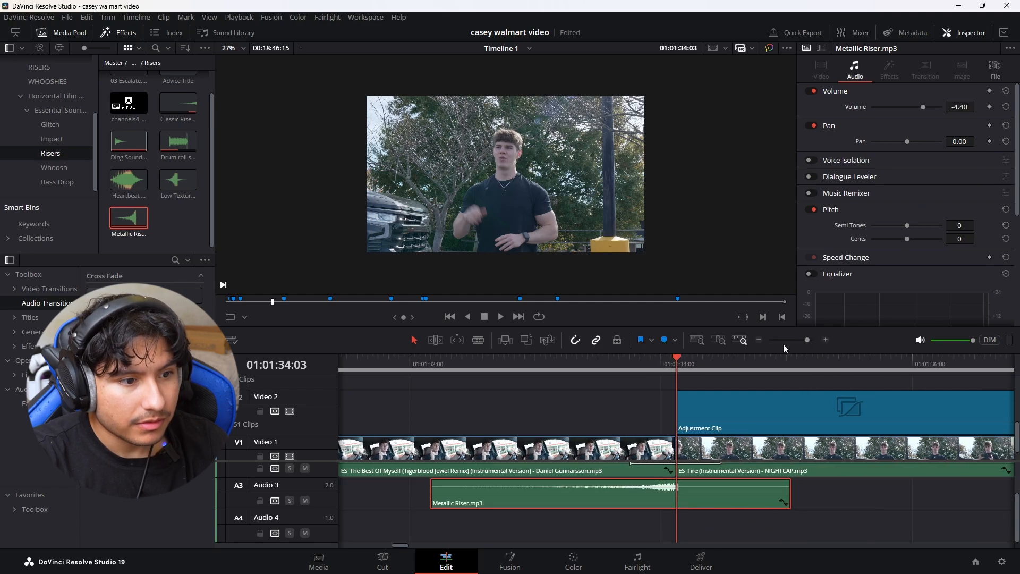
click(555, 364)
key(space)
key(space)
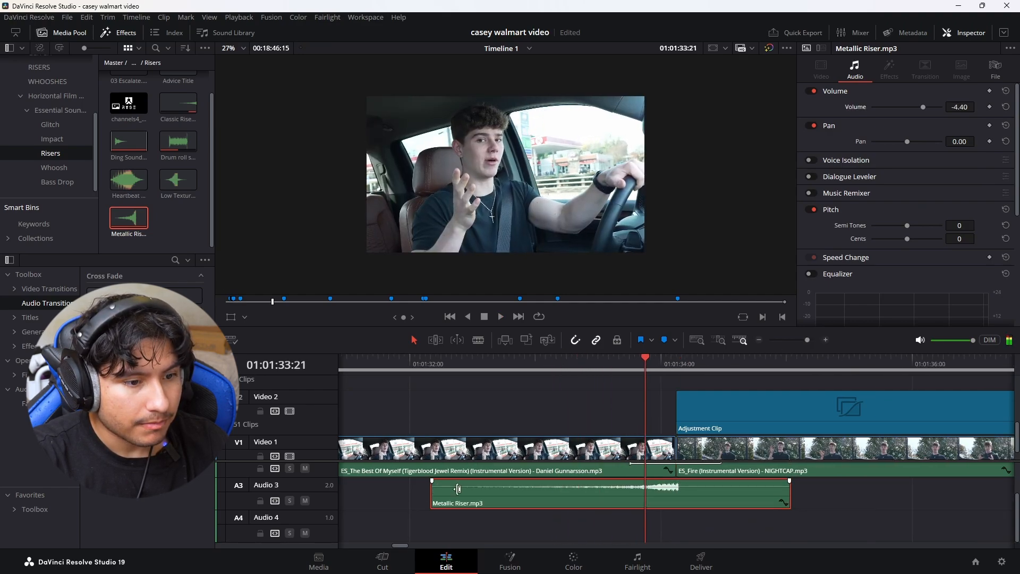
- Trim the Metallic Riser's start to about 01:01:33:14, add a fade-in, and play it back
drag(432, 490, 609, 491)
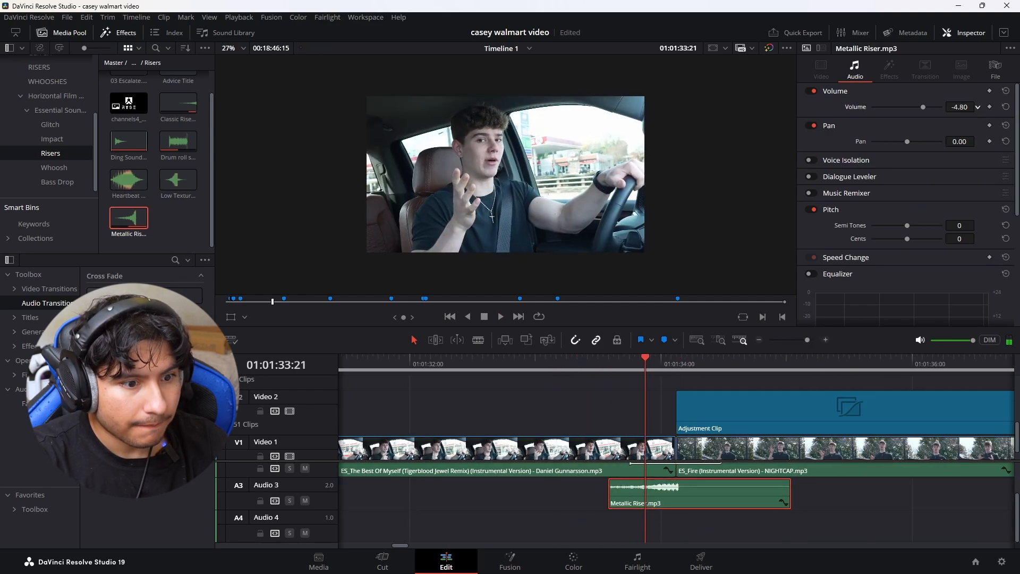
click(678, 353)
drag(807, 340, 809, 340)
drag(557, 481, 629, 480)
click(564, 367)
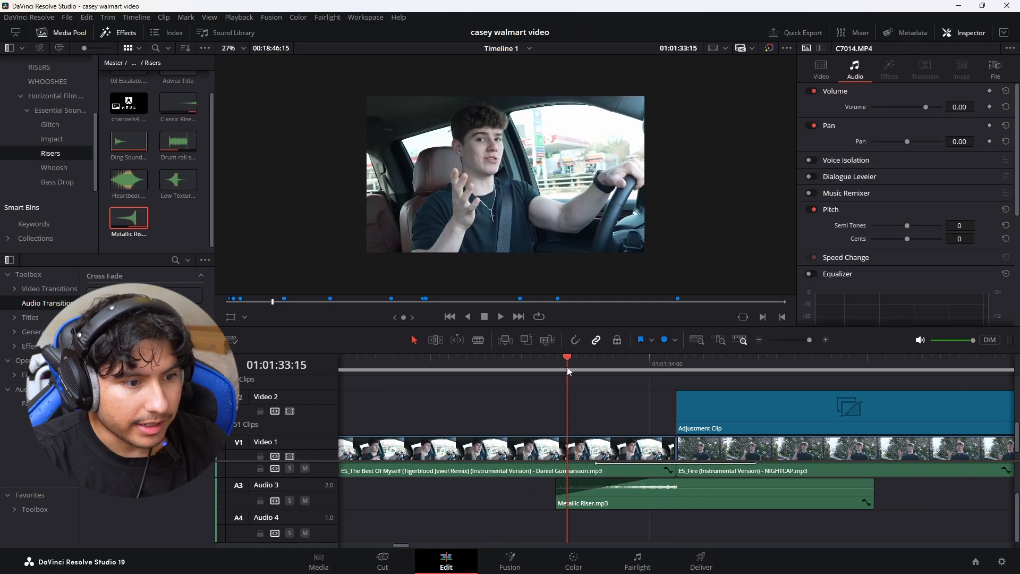
key(space)
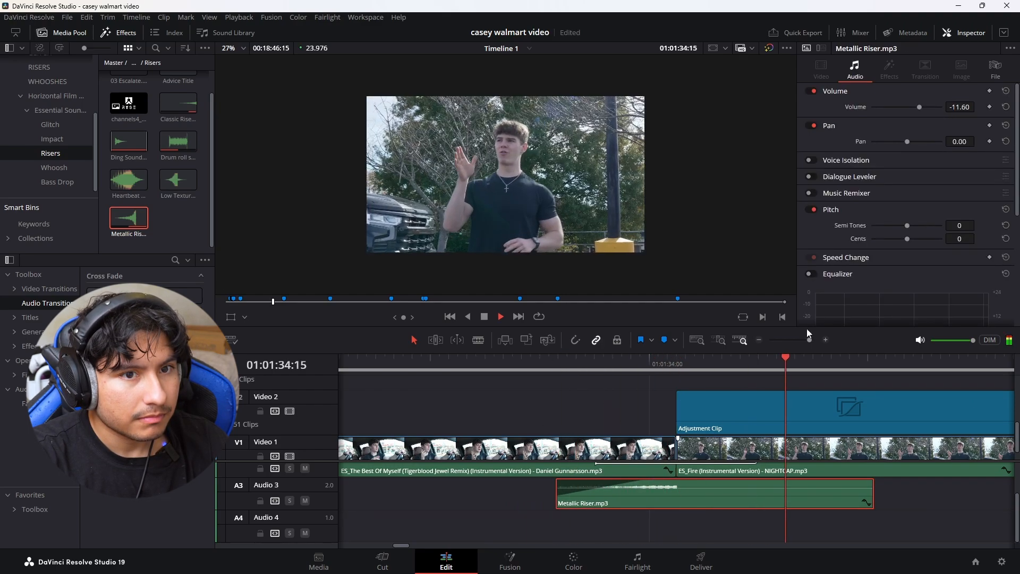
- Replay the Metallic Riser with its volume lowered to -18.60, and delete it from Audio 3
key(space)
click(560, 365)
key(space)
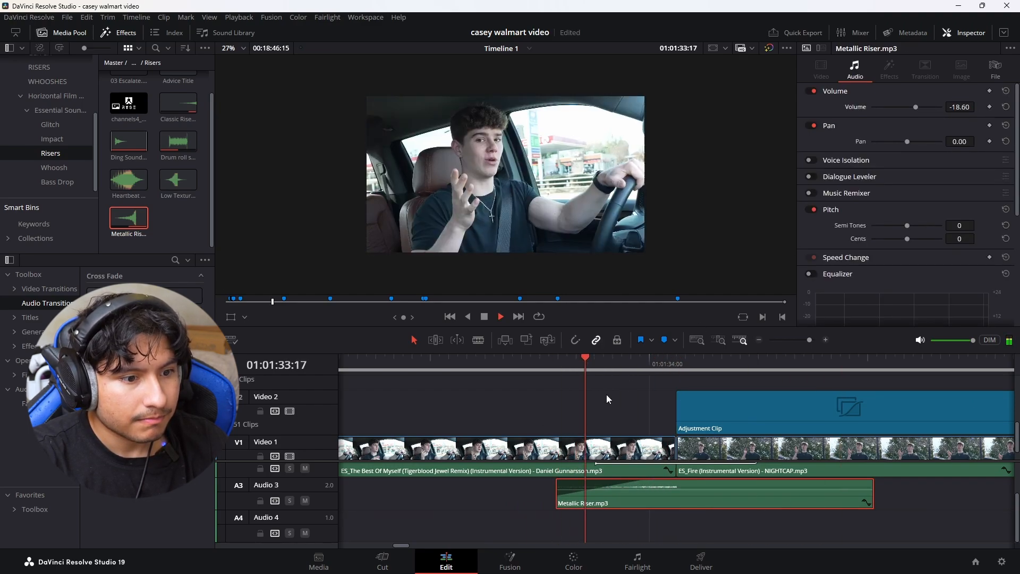
key(space)
key(Delete)
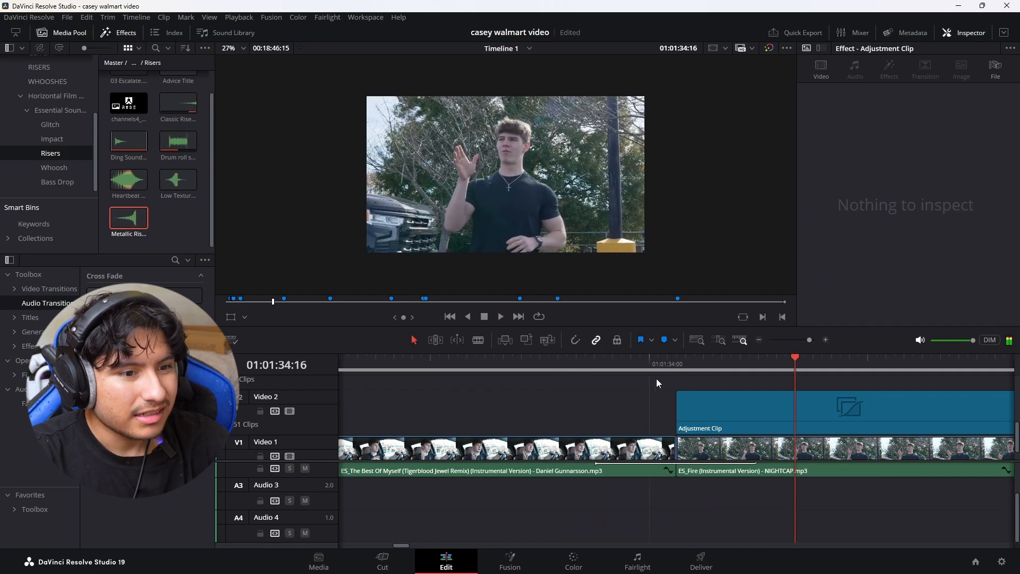
- Place Classic Riser.mp3 on Audio 3 ending at the 01:01:34:04 cut, with its start trimmed to about 01:01:32:00 and faded in
click(685, 366)
drag(178, 106, 839, 491)
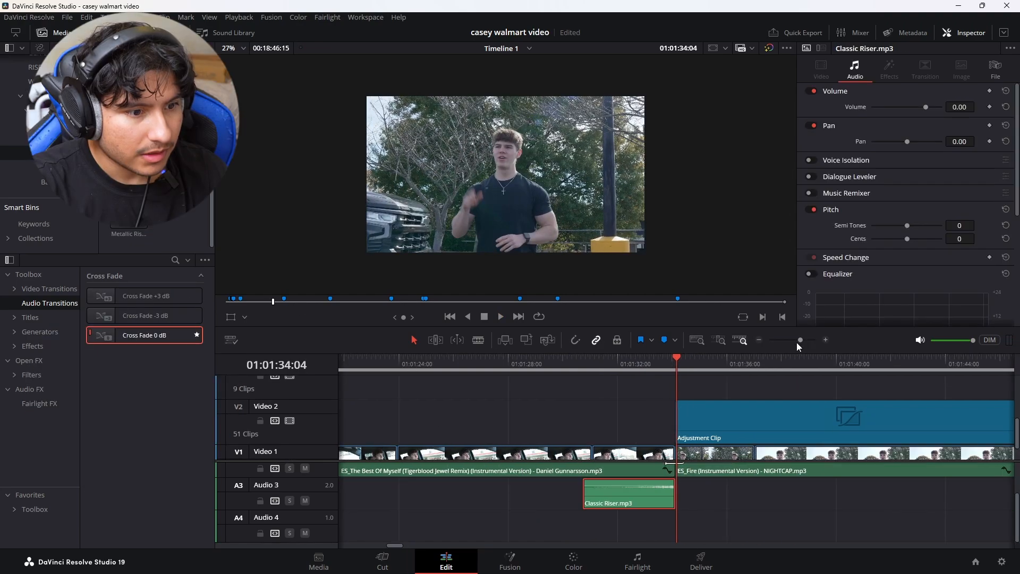
drag(586, 494, 662, 482)
- Play the Classic Riser from 01:01:32:01 and lower its volume to -9.40
click(618, 362)
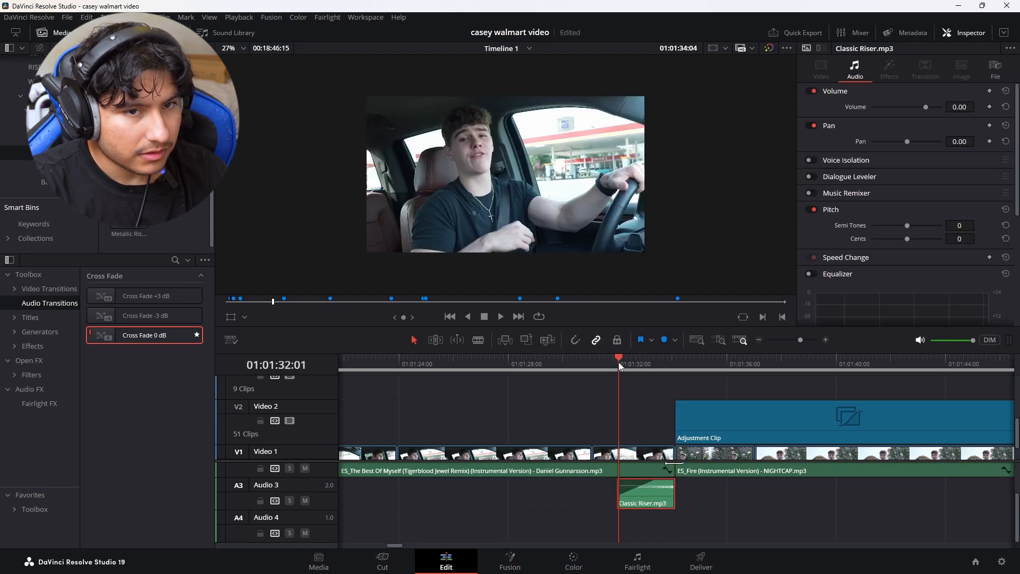
key(space)
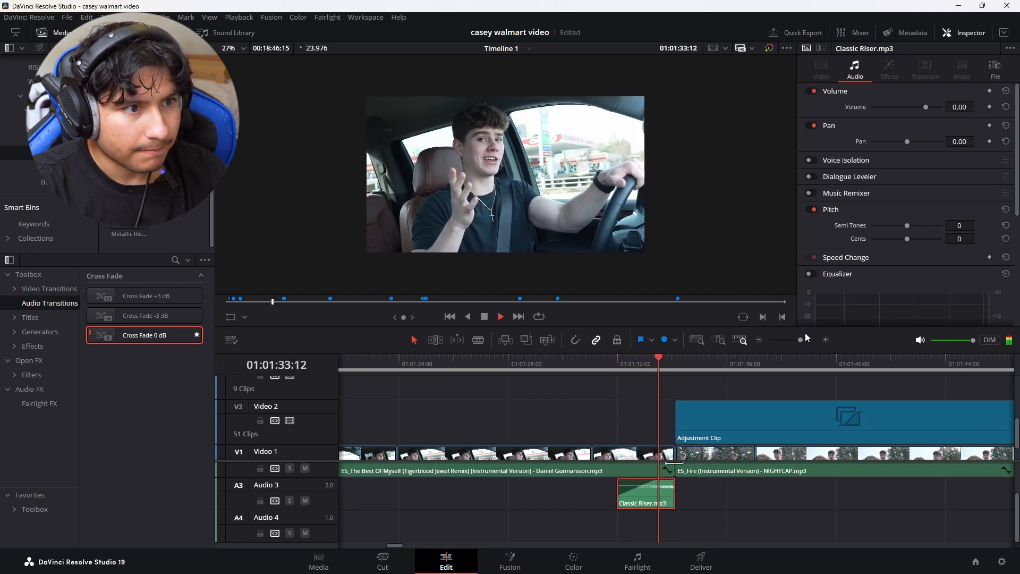
key(space)
drag(968, 106, 953, 108)
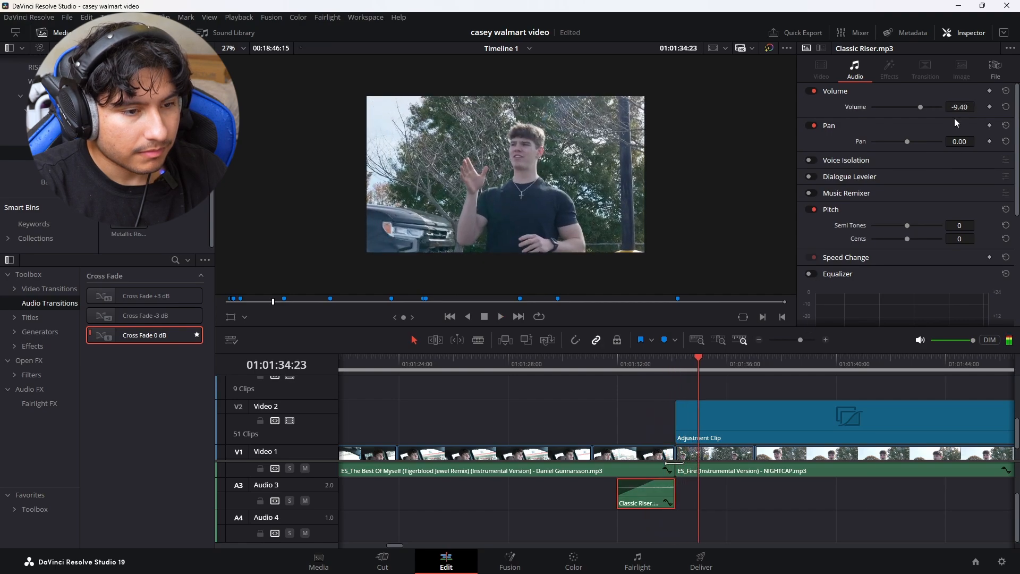
- Play the transition from 01:01:32 through the cut to check the Classic Riser
click(624, 364)
key(space)
click(804, 339)
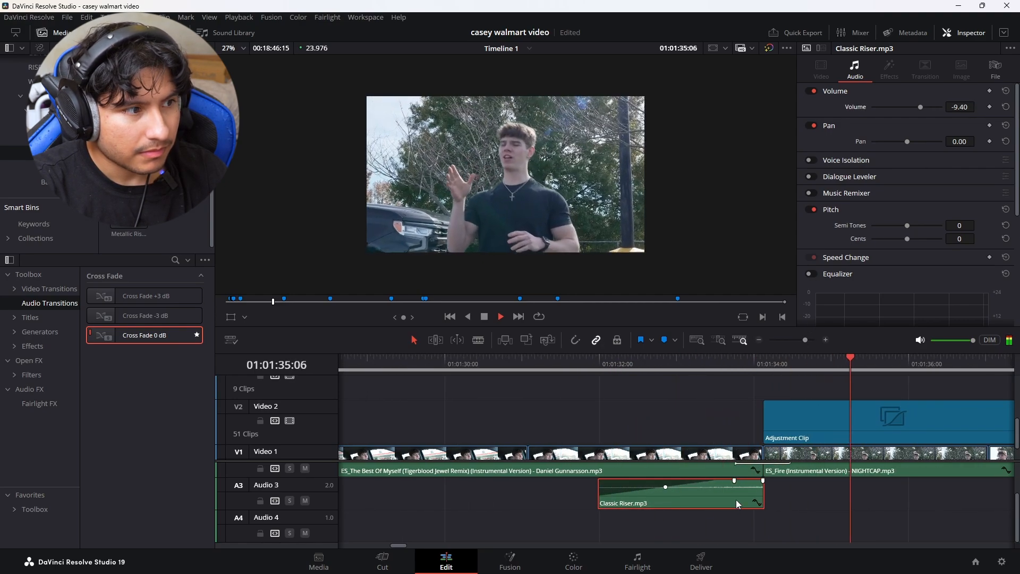
key(space)
- Switch to the Dropbox review in the browser, resolve the 00:01:35 comment, and read the color note at 00:01:45
mouse_move(544, 572)
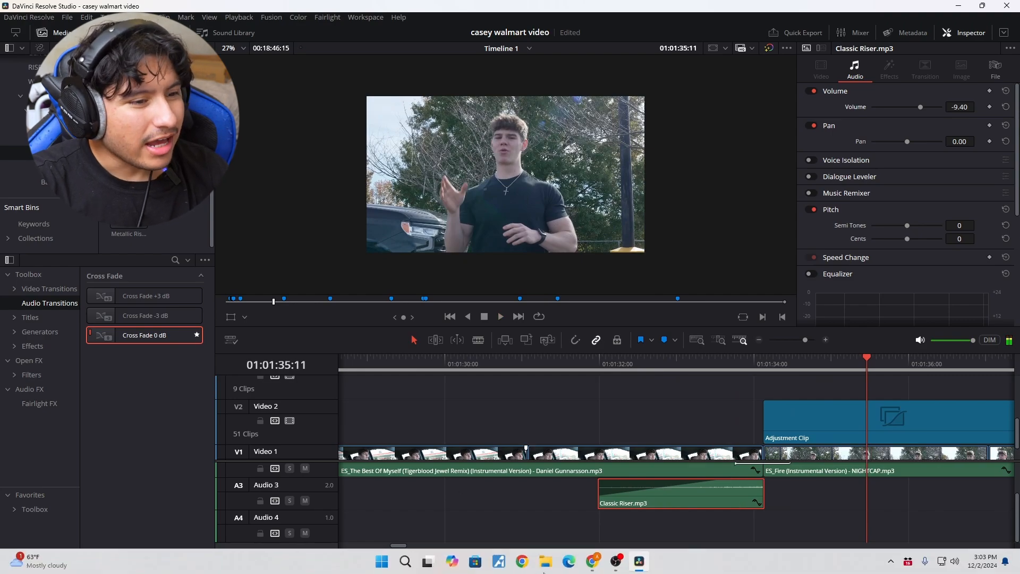
click(589, 565)
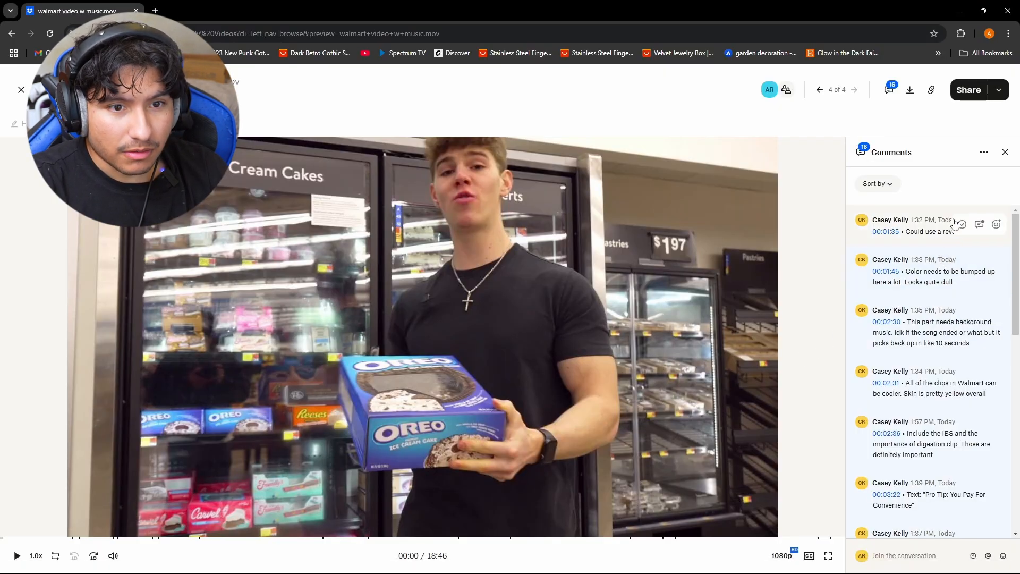
scroll(954, 223, down, 1)
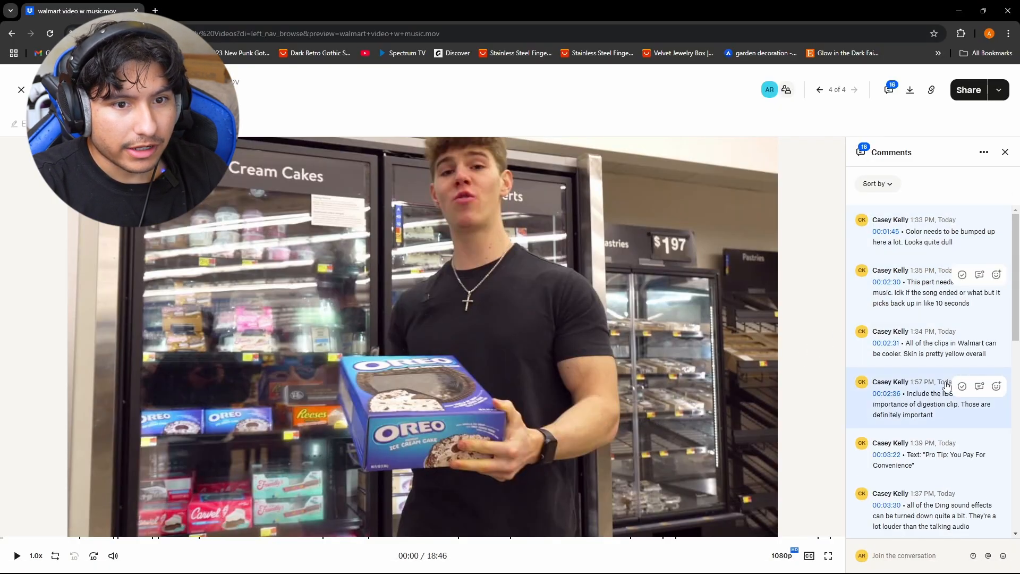
- Return to DaVinci Resolve and grade the adjustment clip at 01:01:34:20 with gain 1.11, offset 19.10, gamma 0.07, lift 0.01, and saturation 90
mouse_move(638, 572)
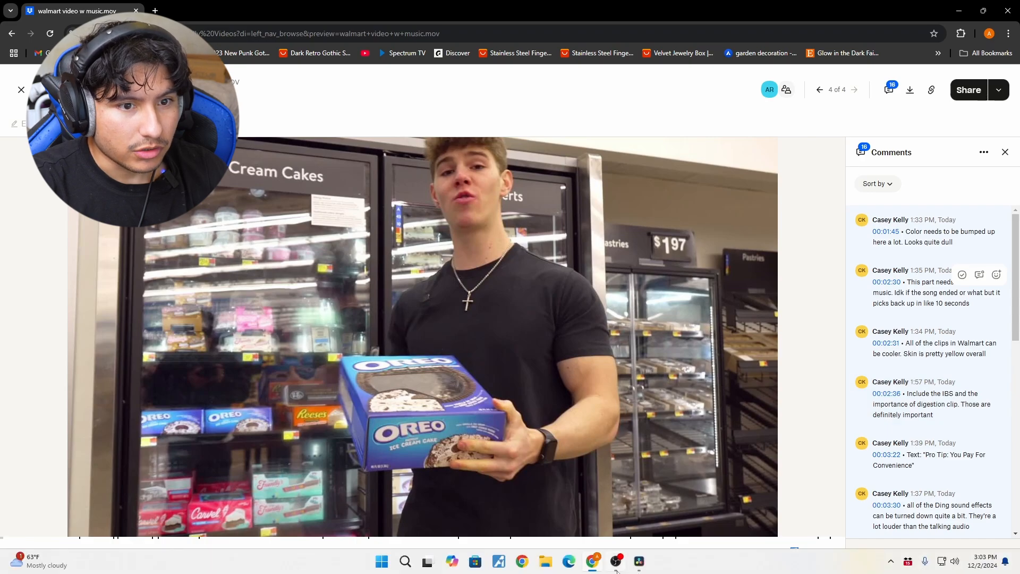
click(615, 564)
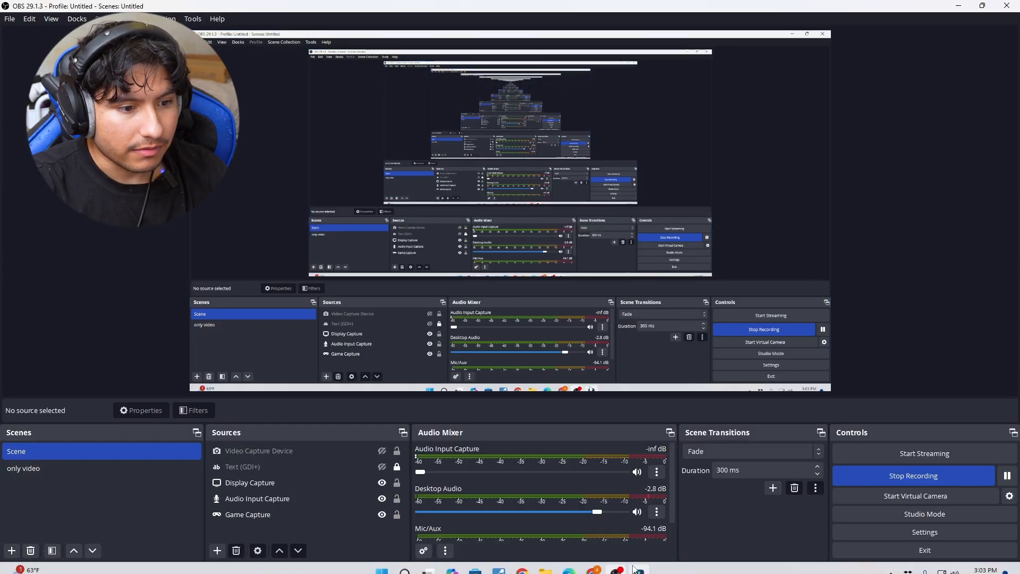
click(636, 569)
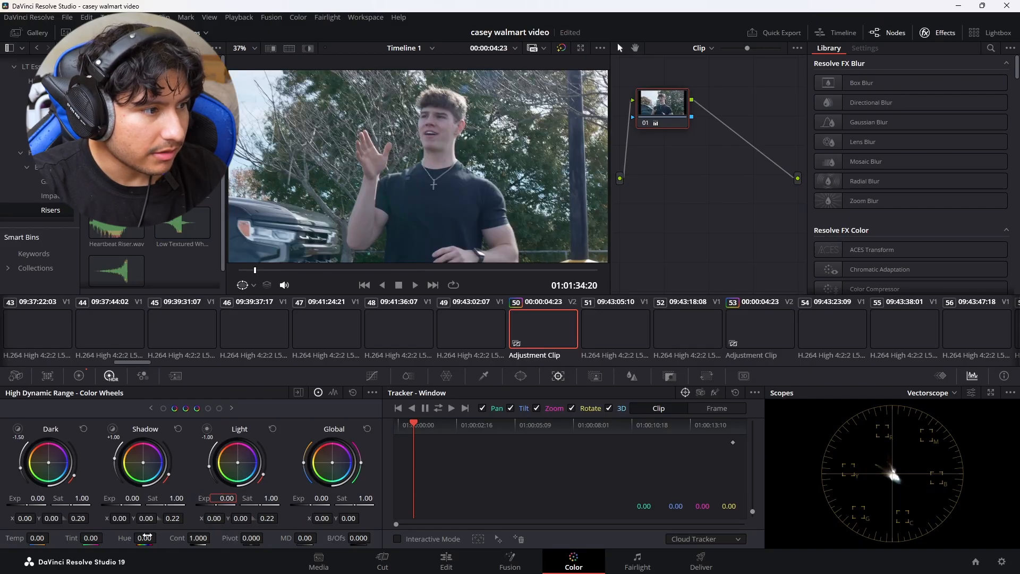
click(79, 375)
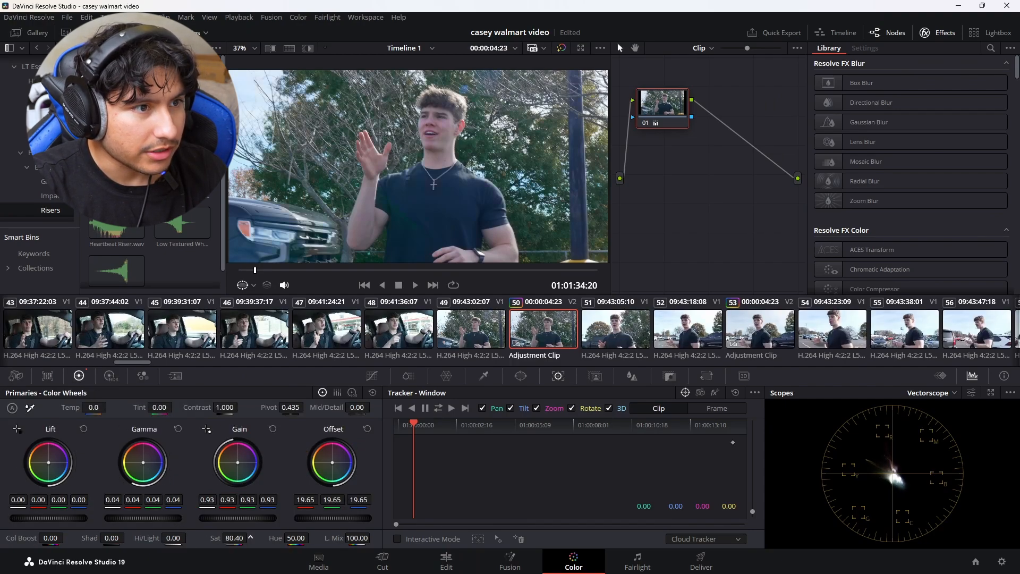
drag(219, 518, 255, 518)
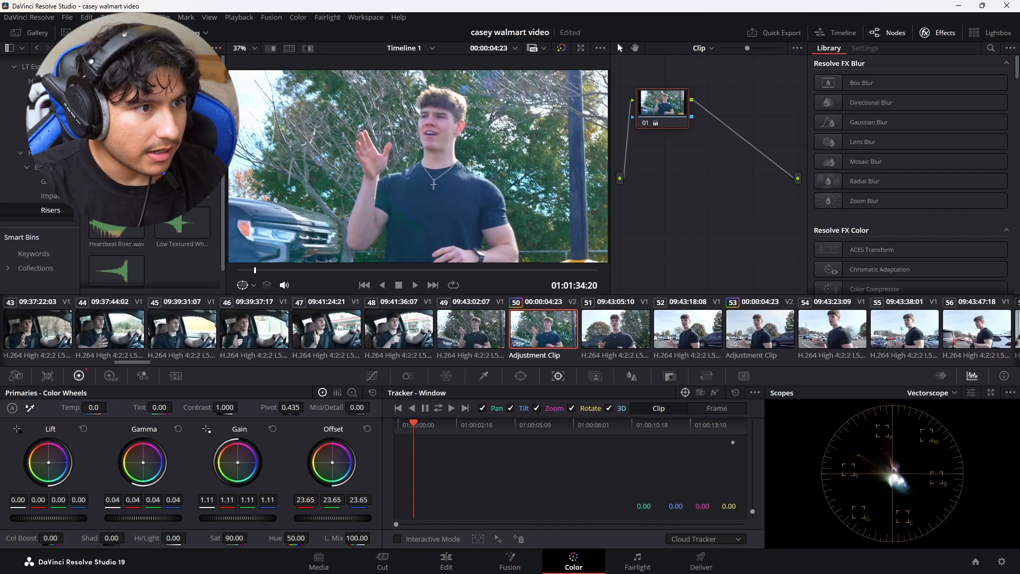
drag(333, 517, 318, 518)
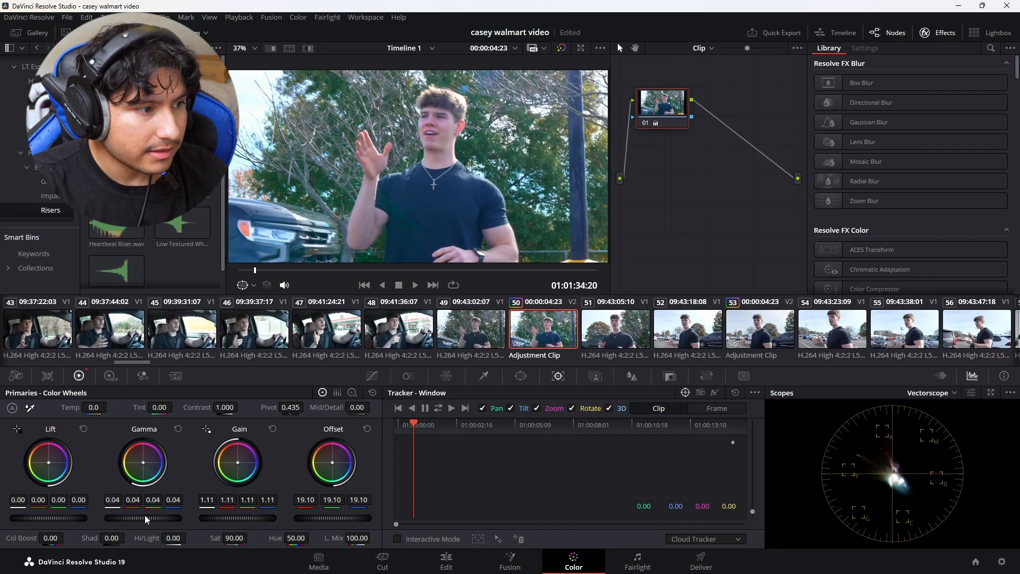
drag(132, 521, 140, 521)
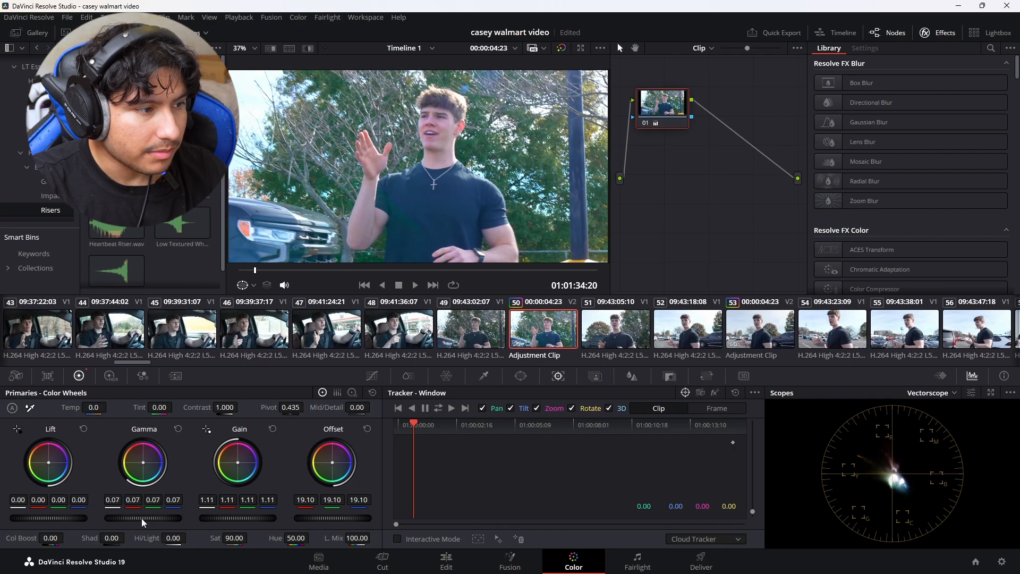
drag(29, 522, 28, 522)
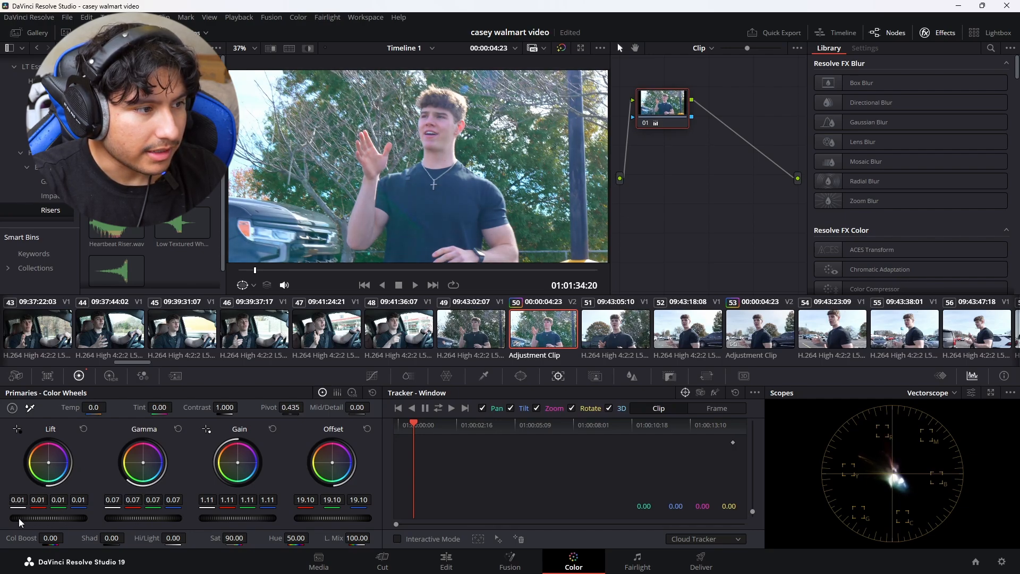
- Compare the adjustment clip's grade with bypass on and off, and set its HDR Shadow exposure to 0.03
click(560, 48)
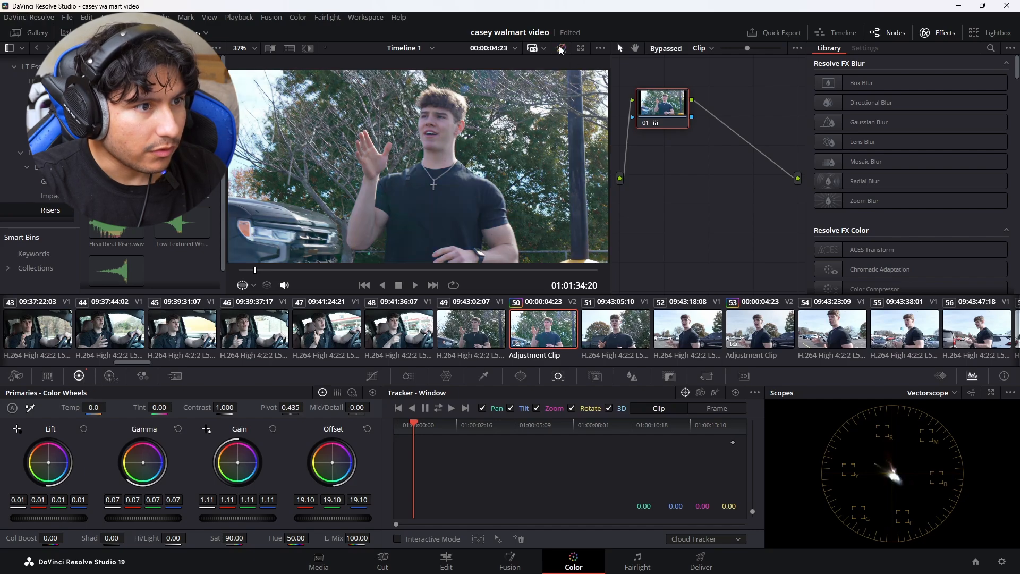
click(560, 49)
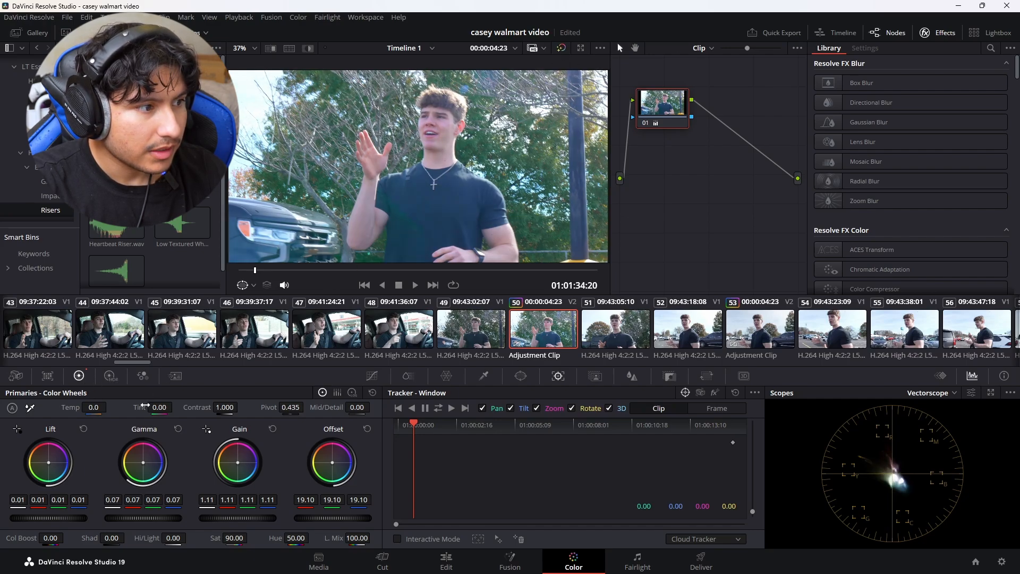
click(109, 376)
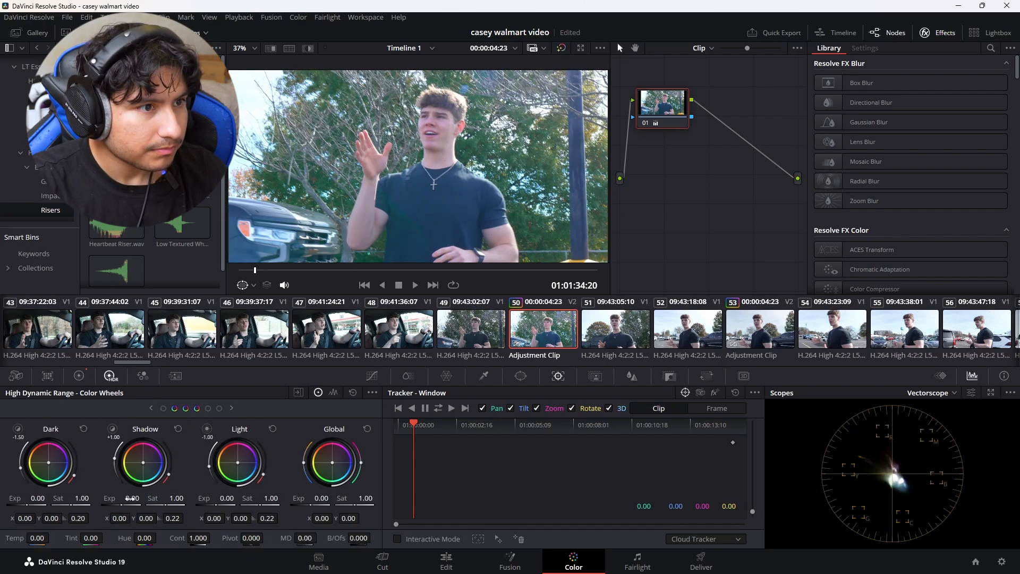
drag(132, 498, 122, 498)
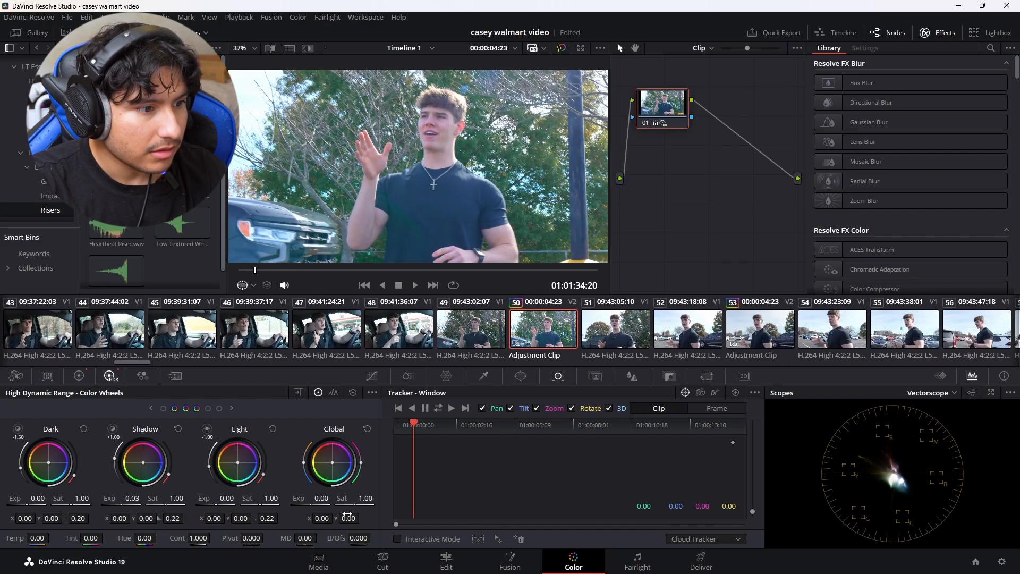
- Play the graded section from 01:01:34:03 on the Edit page, toggle the grade bypass to compare, and play the footage from about 01:01:46
click(444, 567)
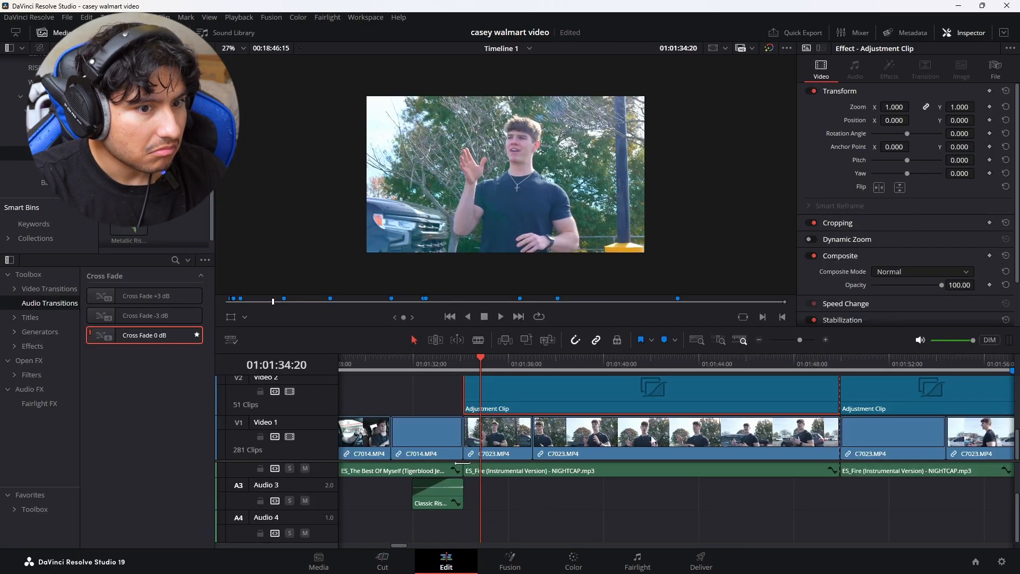
drag(799, 340, 792, 339)
mouse_move(745, 387)
mouse_down()
mouse_move(806, 386)
mouse_move(745, 392)
mouse_up()
drag(676, 363, 673, 363)
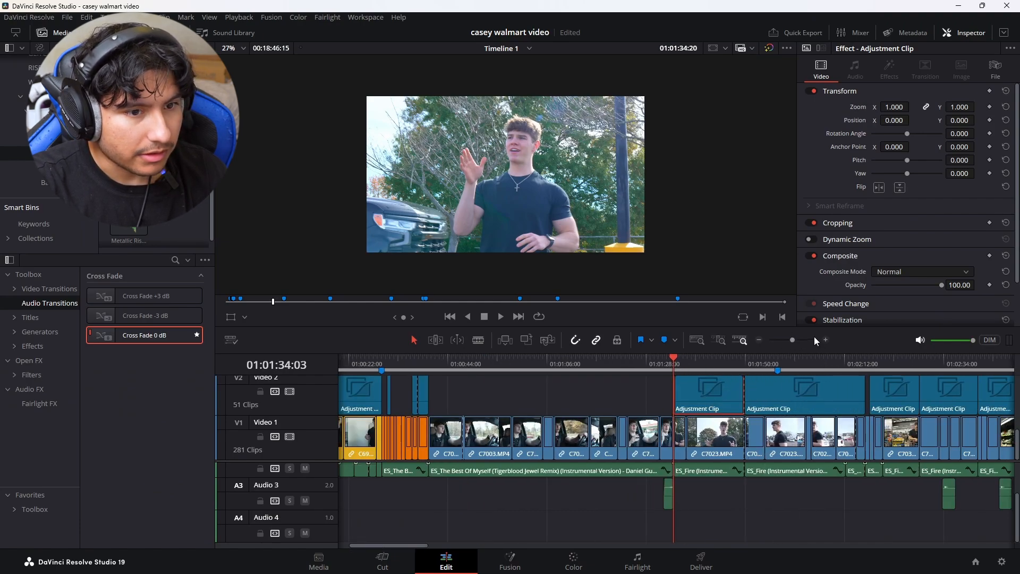
click(796, 334)
key(space)
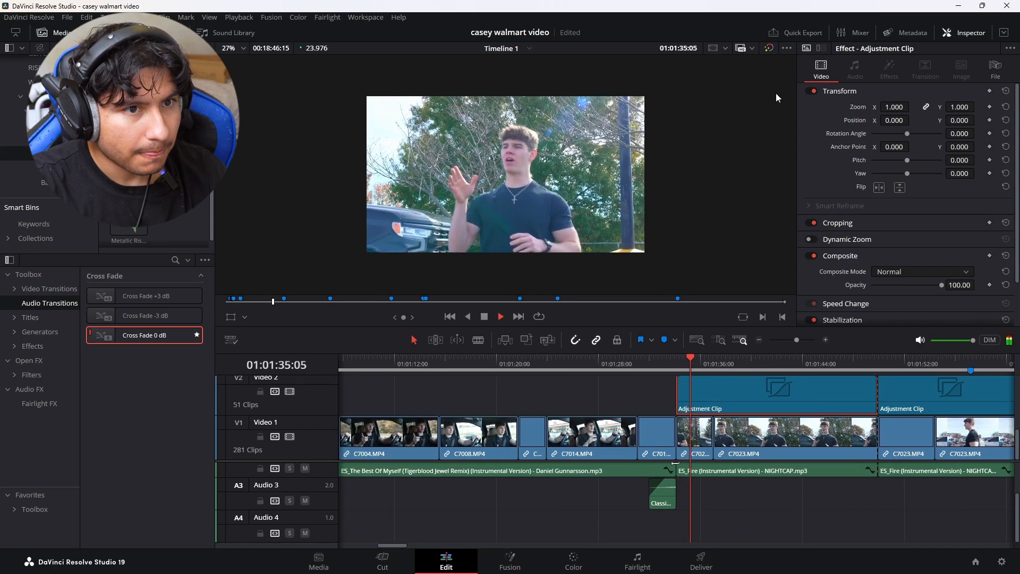
click(768, 48)
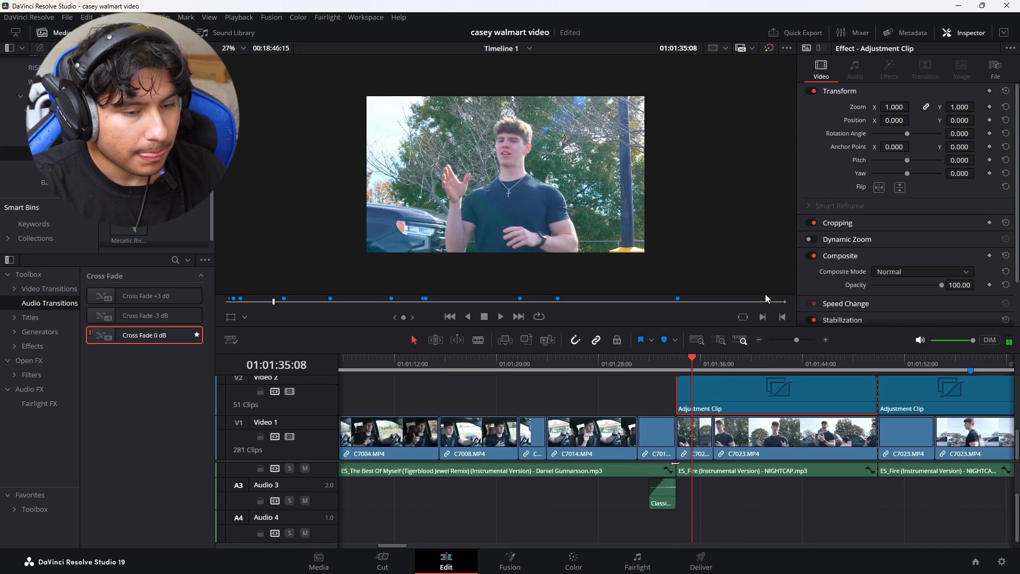
click(831, 363)
key(space)
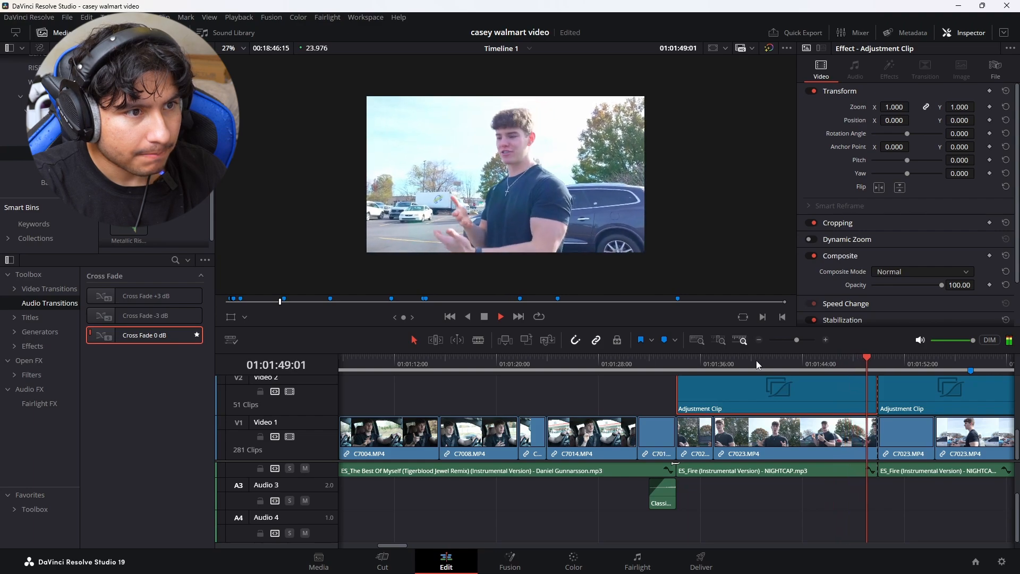
- Extend the graded adjustment clip's end on Video 2 to about 01:02:16, overwriting the adjustment clips that follow it
click(795, 337)
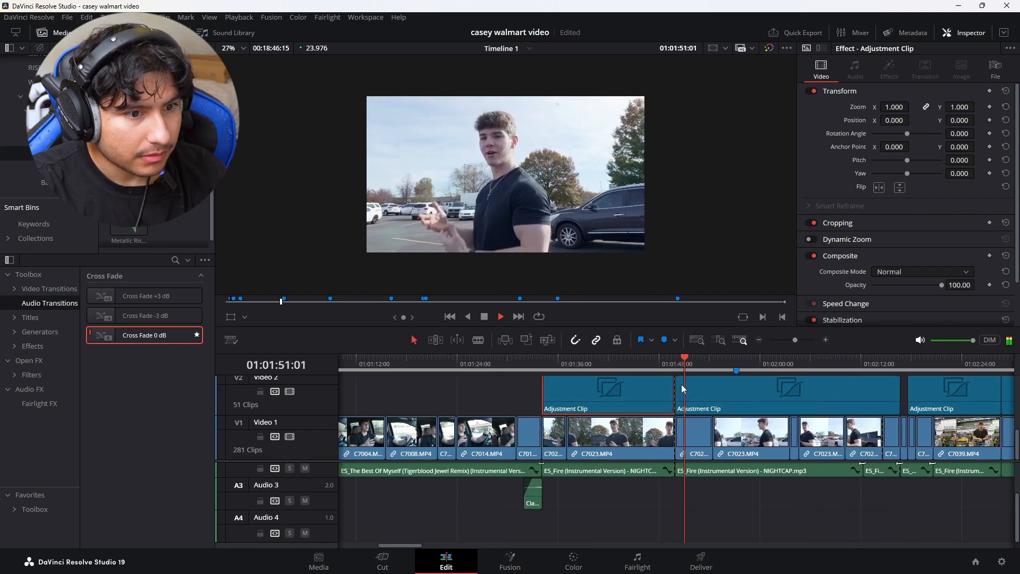
drag(674, 388, 785, 360)
click(797, 338)
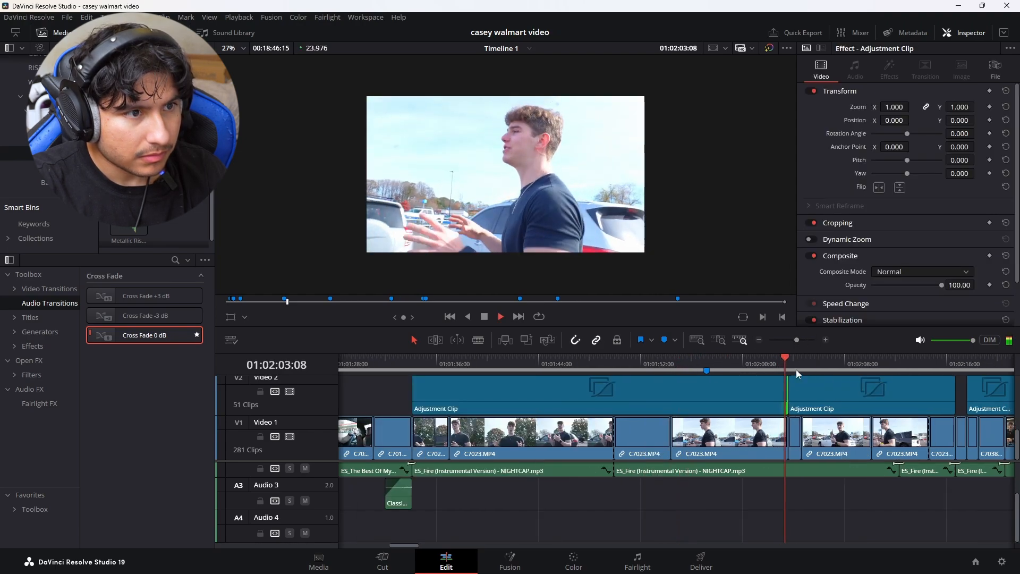
drag(794, 394, 955, 404)
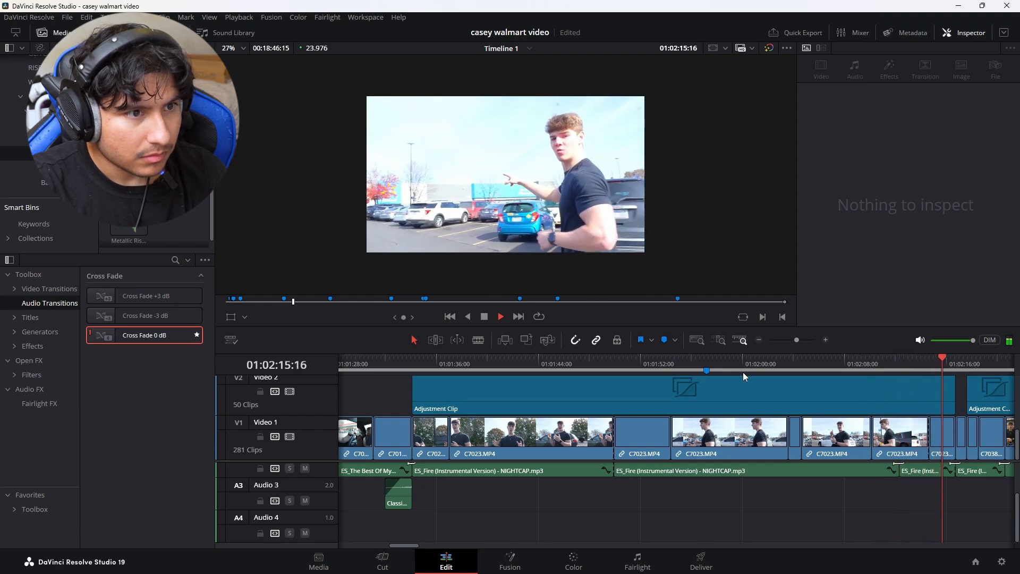
- Lower the extended adjustment clip's primary gain to 0.95, judging the parking-lot shot at 01:02:15:17
click(657, 460)
click(572, 561)
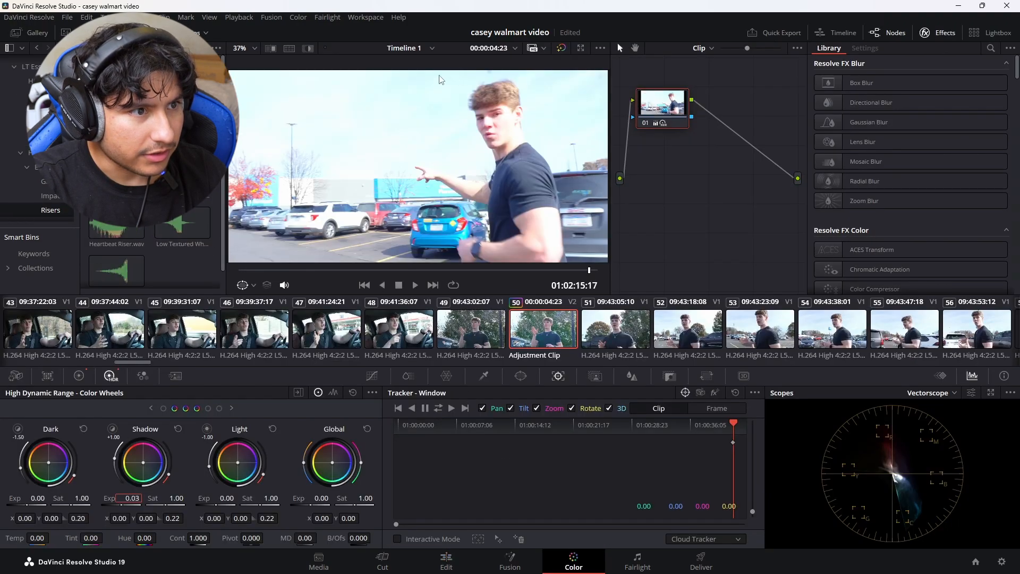
click(82, 376)
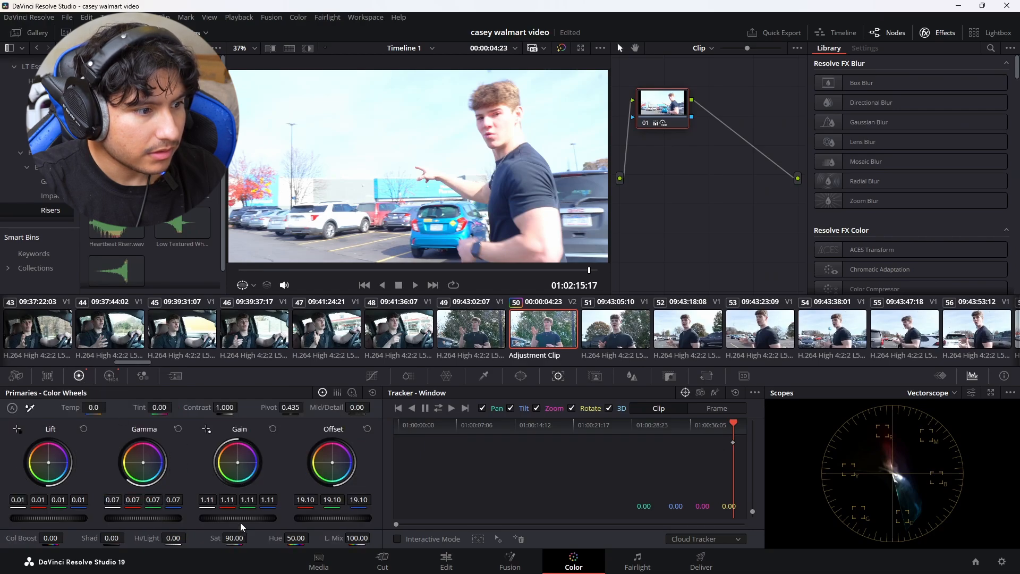
drag(237, 518, 223, 518)
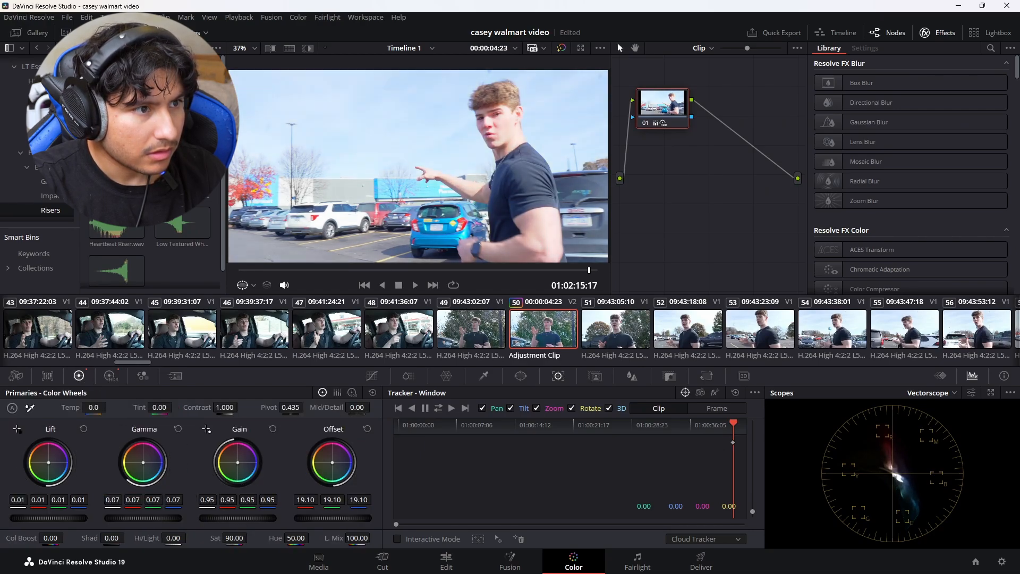
- Play parts of the regraded parking-lot section on the Edit page around 01:01:43 and 01:01:36
click(418, 564)
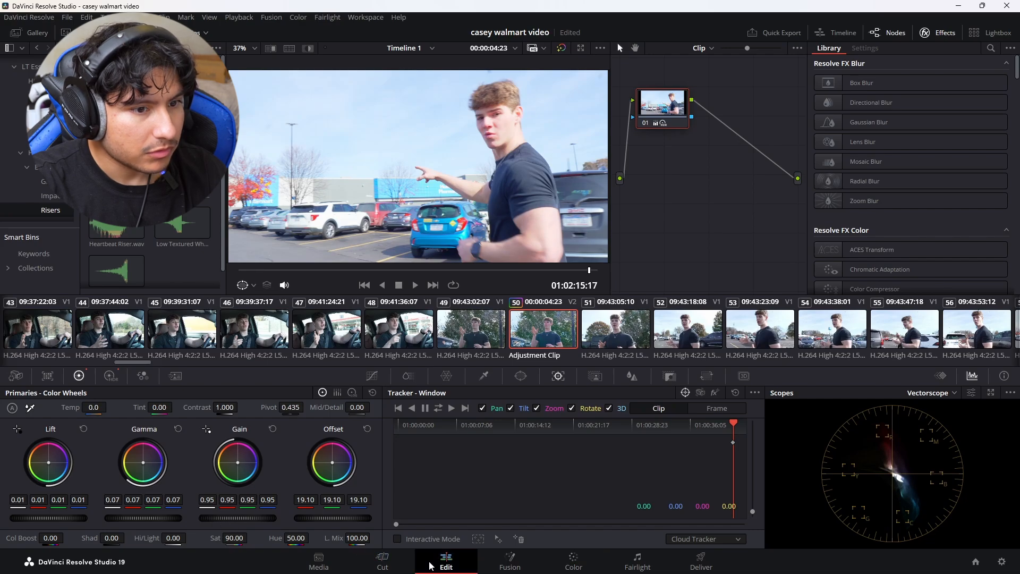
click(524, 367)
click(525, 383)
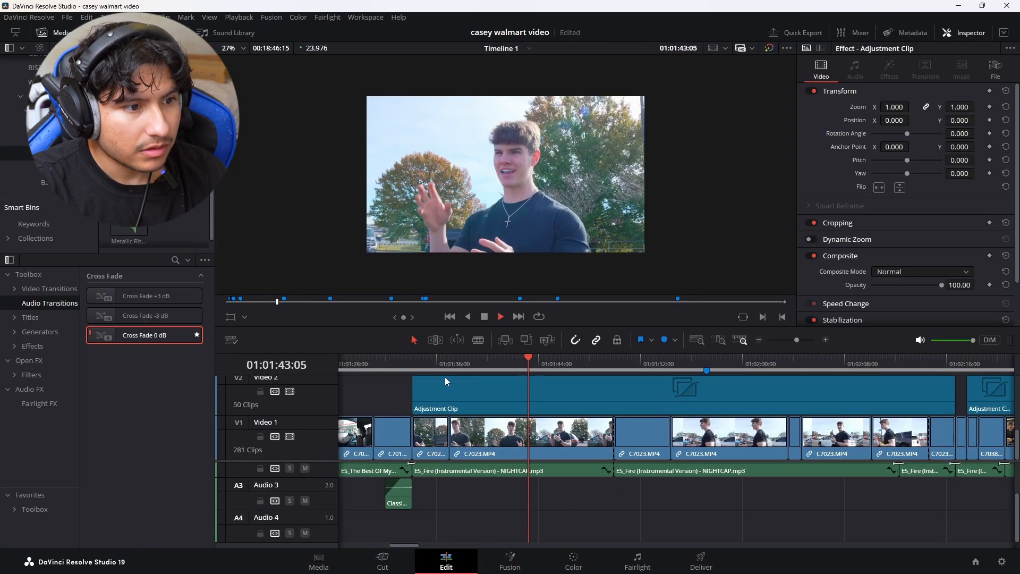
click(432, 365)
key(space)
- Play across the store entrance from 01:02:14 and extend the next adjustment clip's start back to meet the parking-lot adjustment clip
click(924, 368)
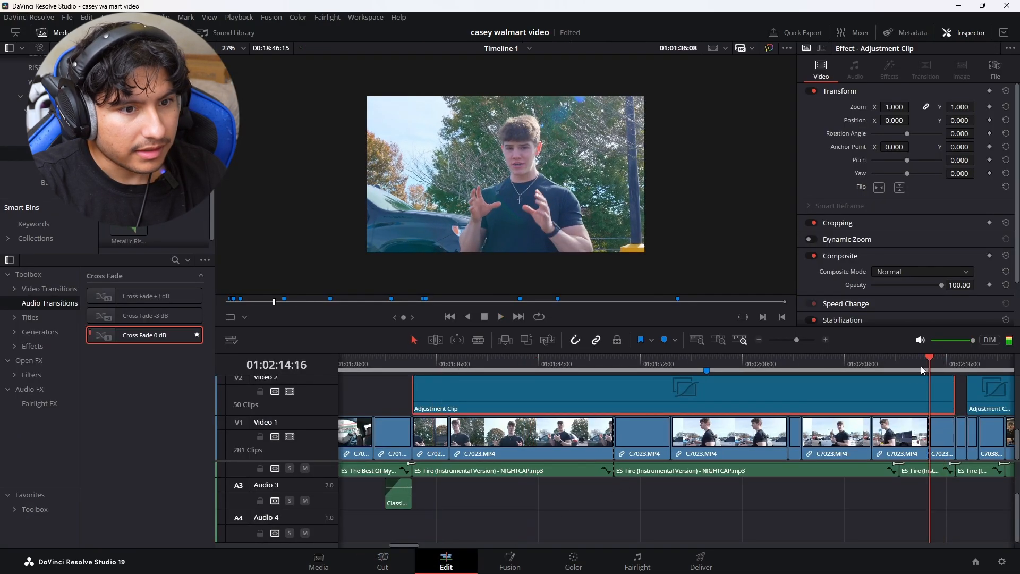
drag(794, 336, 800, 340)
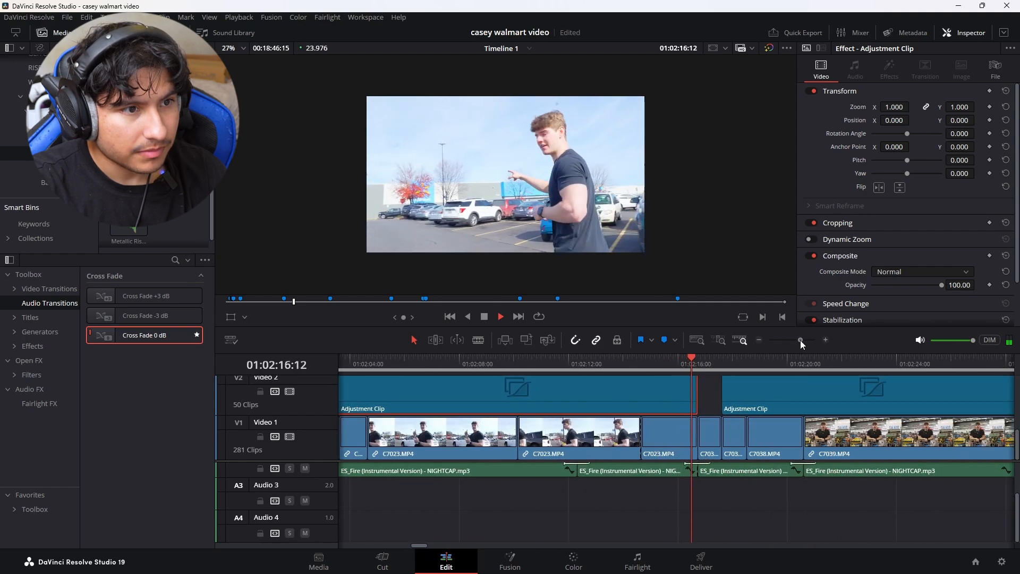
key(space)
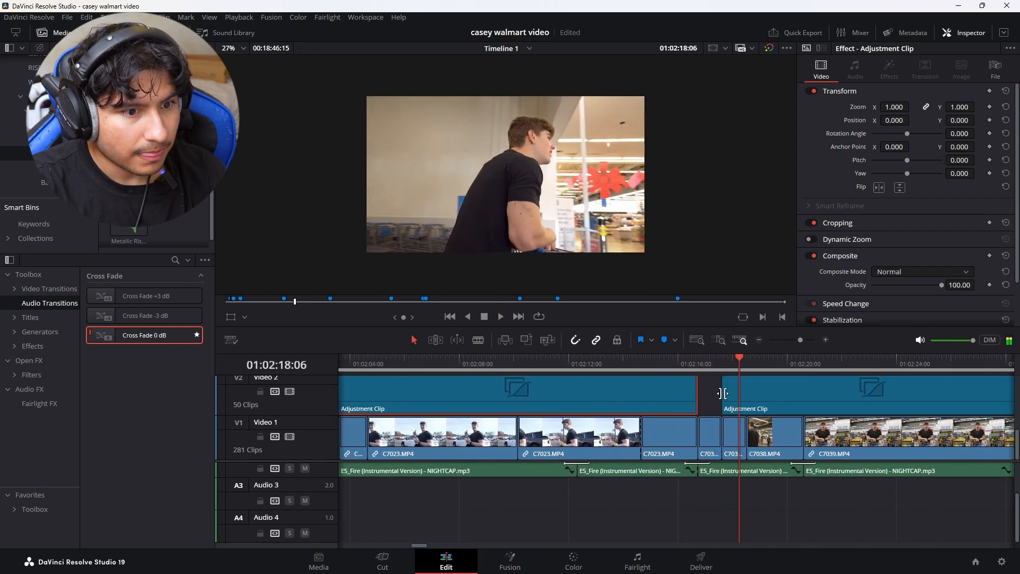
drag(720, 393, 692, 387)
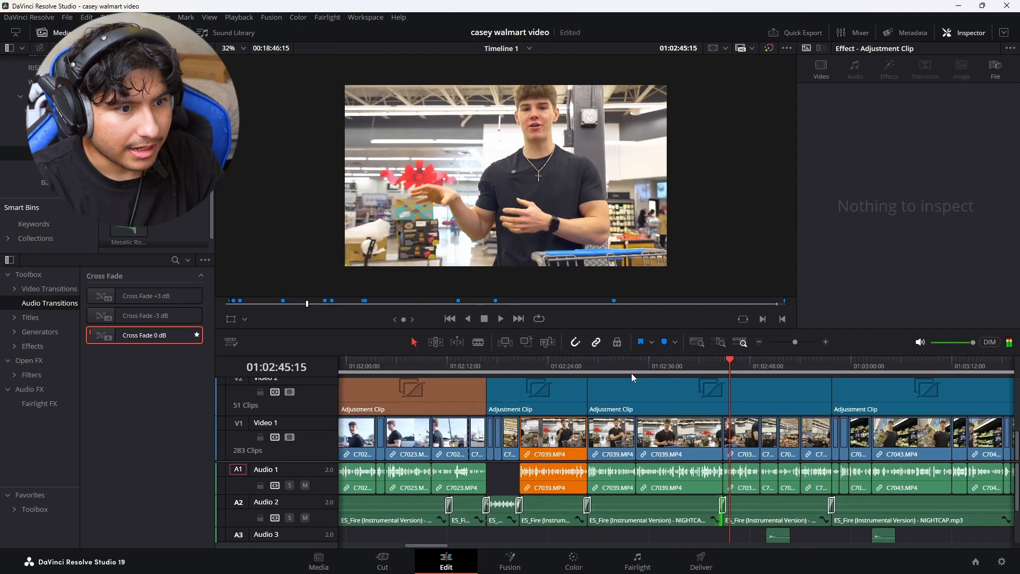
- Switch to the browser and search Google for "ivs" in a new tab
click(636, 363)
click(614, 561)
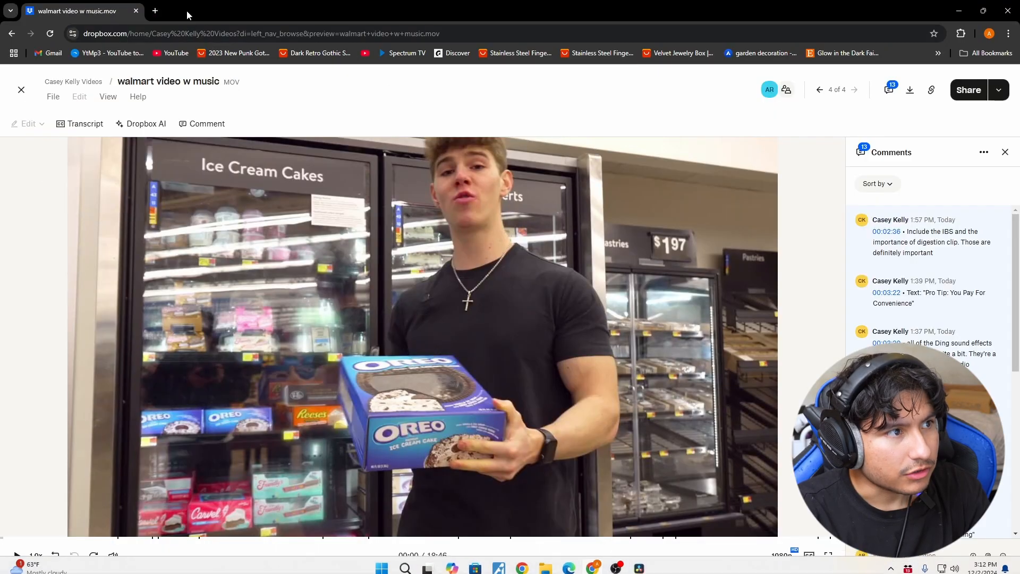
click(155, 11)
text(ivs)
key(Return)
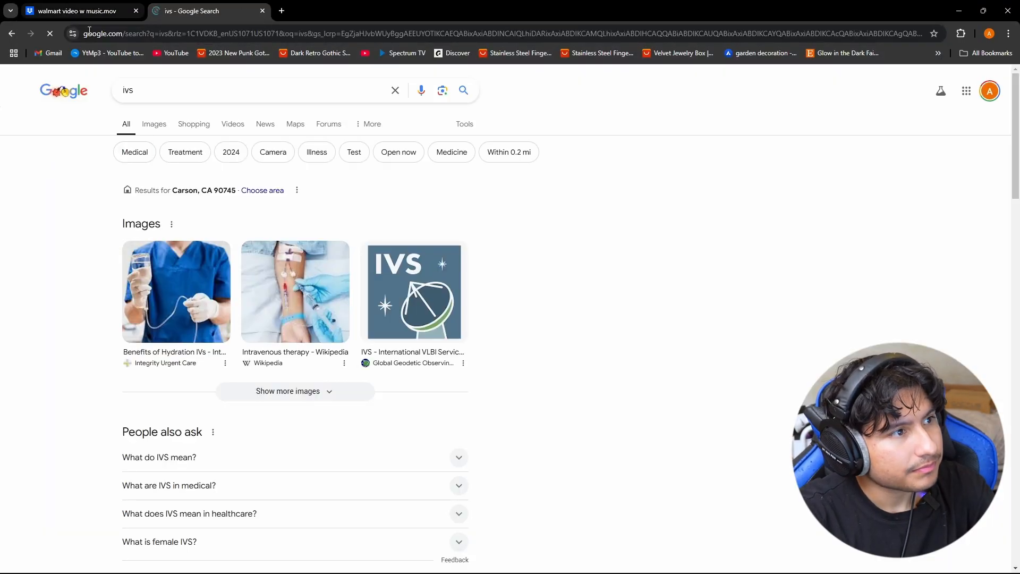
- Search Google for "ibs" and capture a screenshot of the Mayo Clinic overview snippet describing irritable bowel syndrome
click(146, 33)
text(ibs)
key(Return)
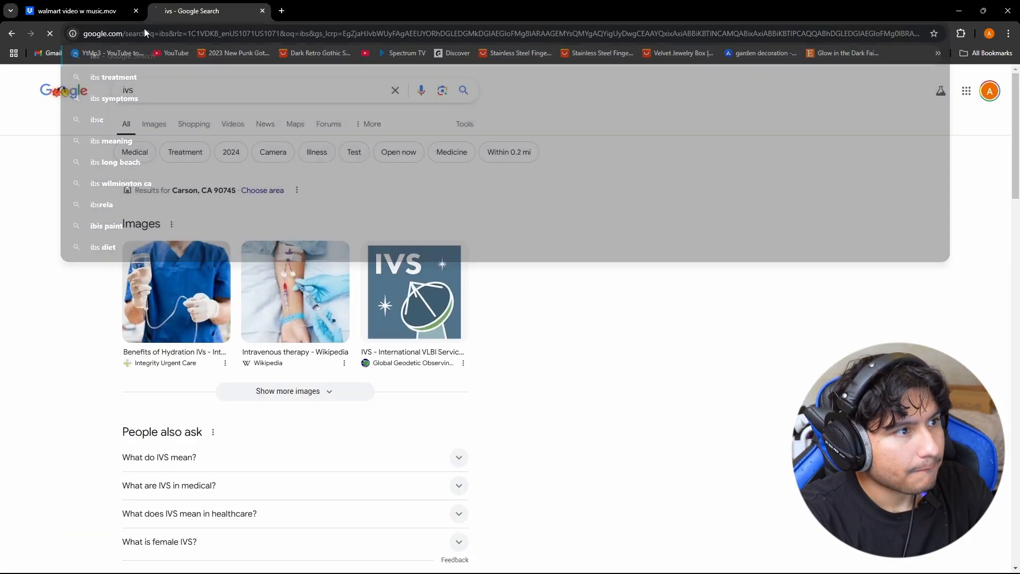
scroll(260, 290, down, 6)
key(super+shift+s)
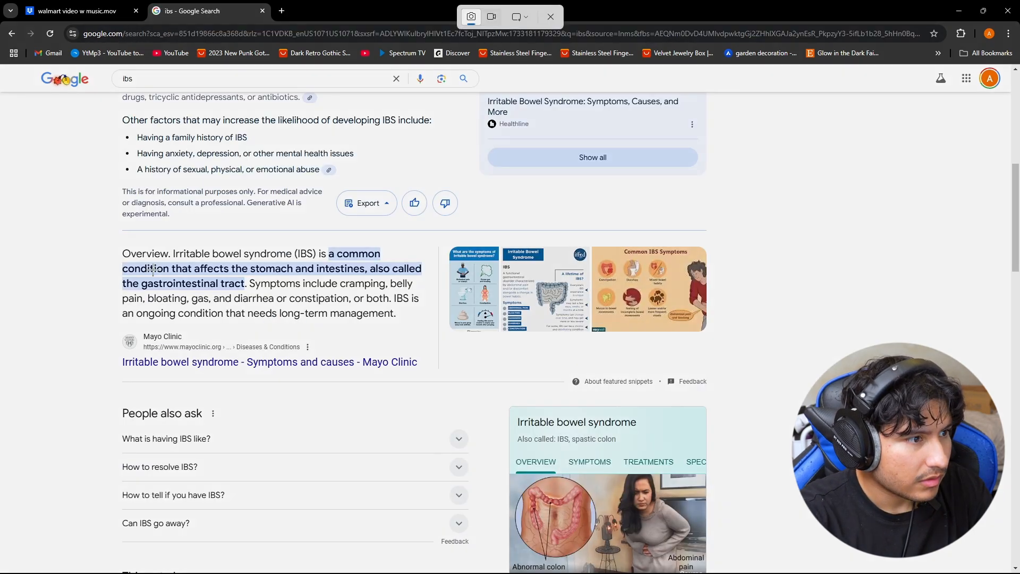
drag(109, 246, 432, 327)
- Browse the other IBS results, including the Cleveland Clinic page, and capture a second screenshot of the AI Overview definition
scroll(421, 330, down, 6)
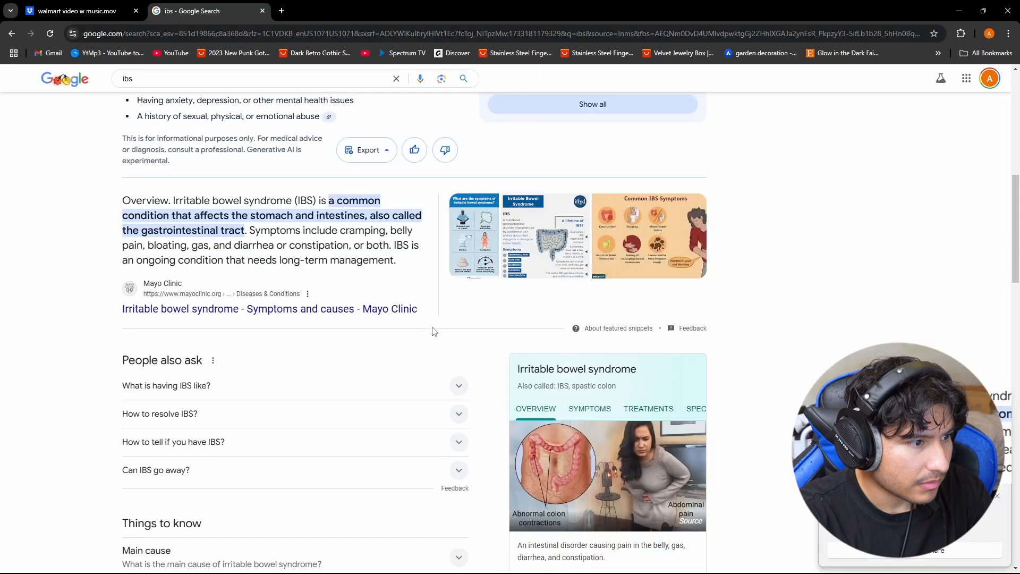
scroll(662, 310, down, 20)
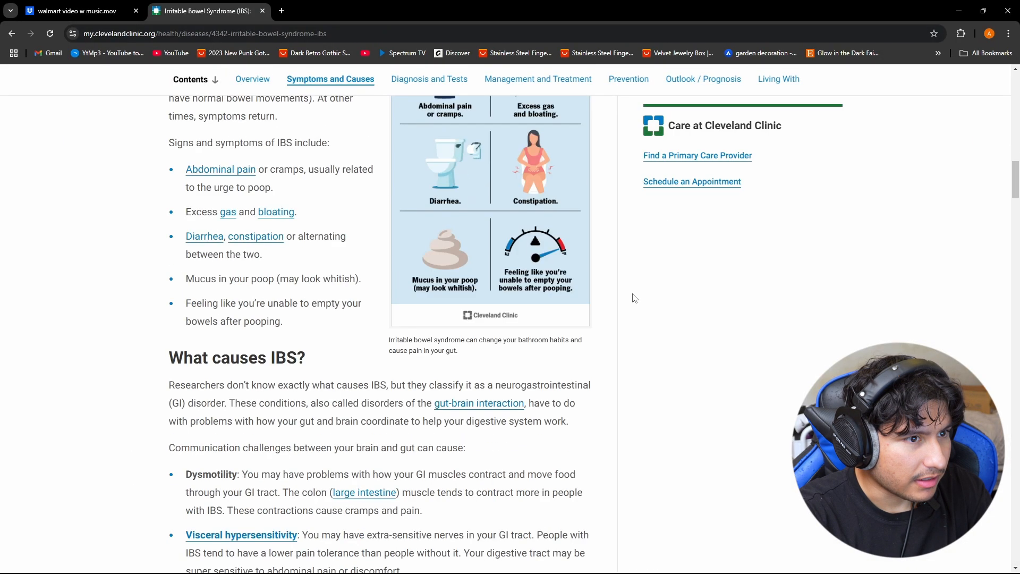
key(alt+Left)
scroll(298, 205, up, 14)
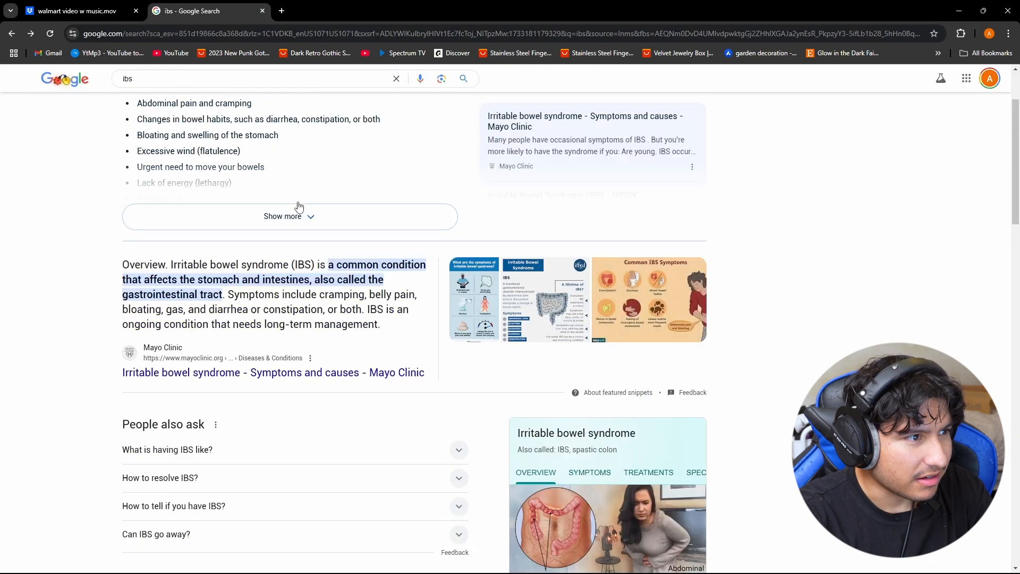
scroll(298, 205, up, 2)
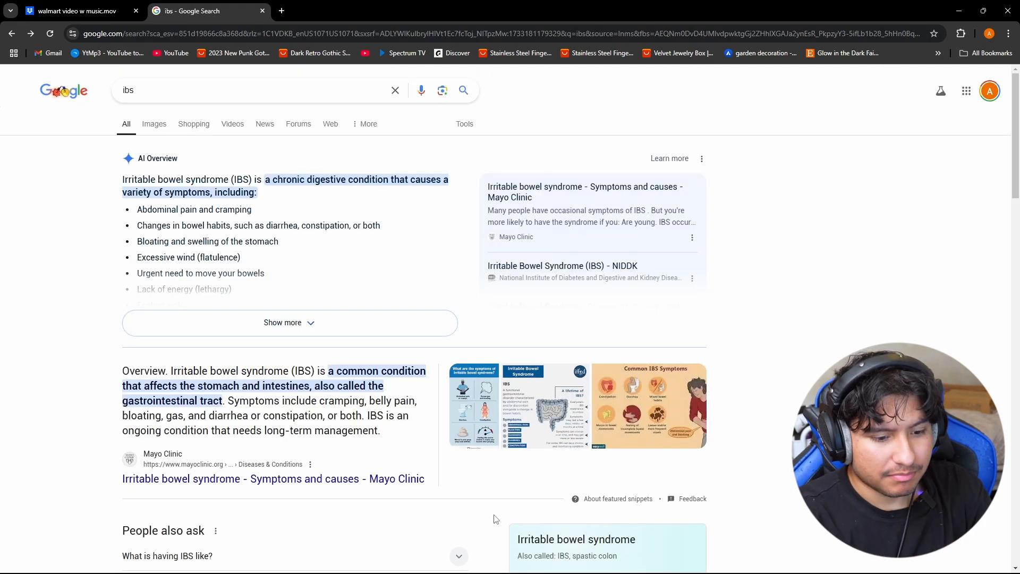
key(super+shift+s)
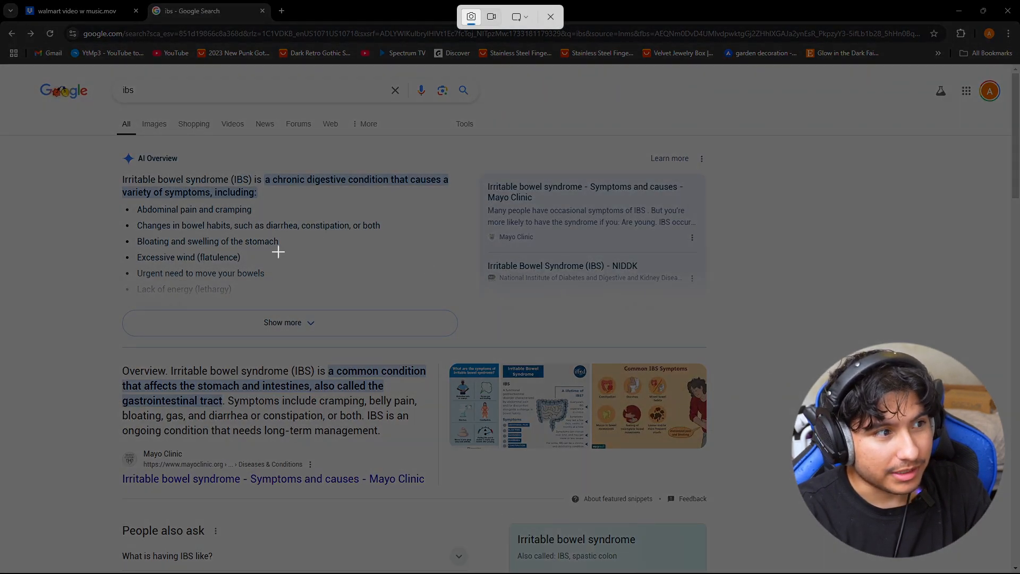
drag(244, 178, 778, 284)
- Bring the new IBS captures from the Pictures > Screenshots folder into DaVinci Resolve, placing Screenshot 2024-12-02 151333.png on Video 3 around 01:02:34
key(super+e)
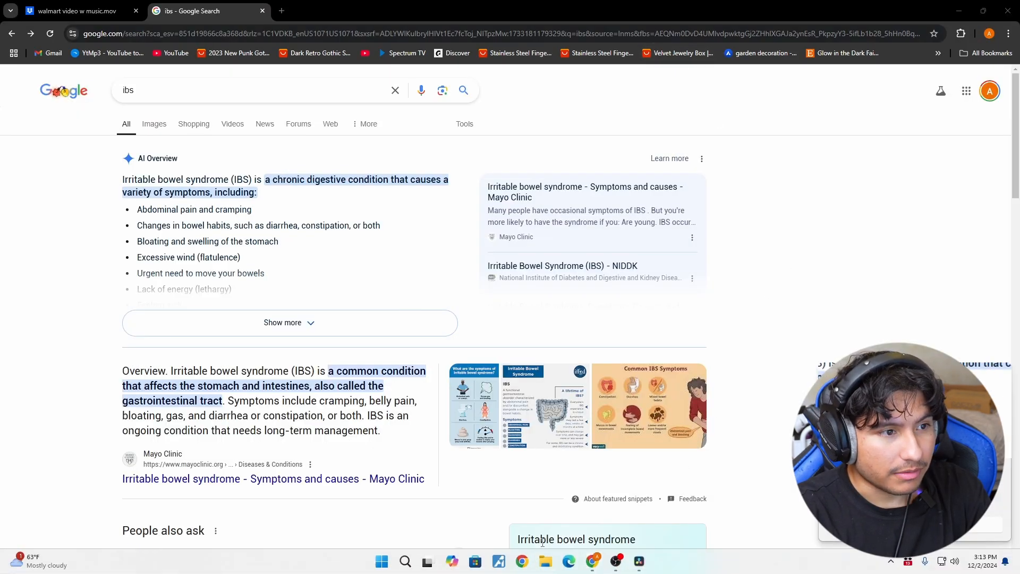
click(48, 287)
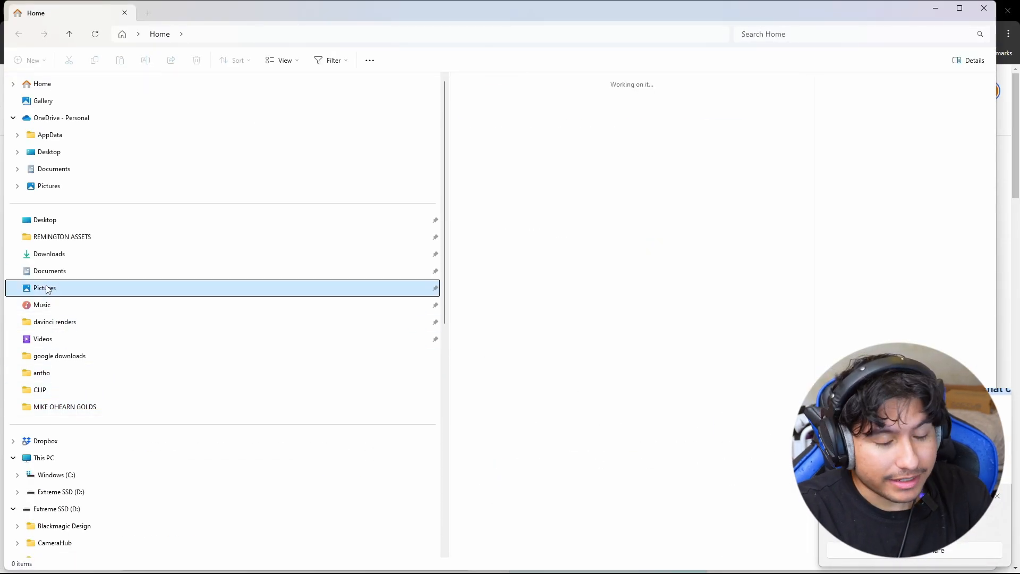
click(659, 97)
double_click(659, 98)
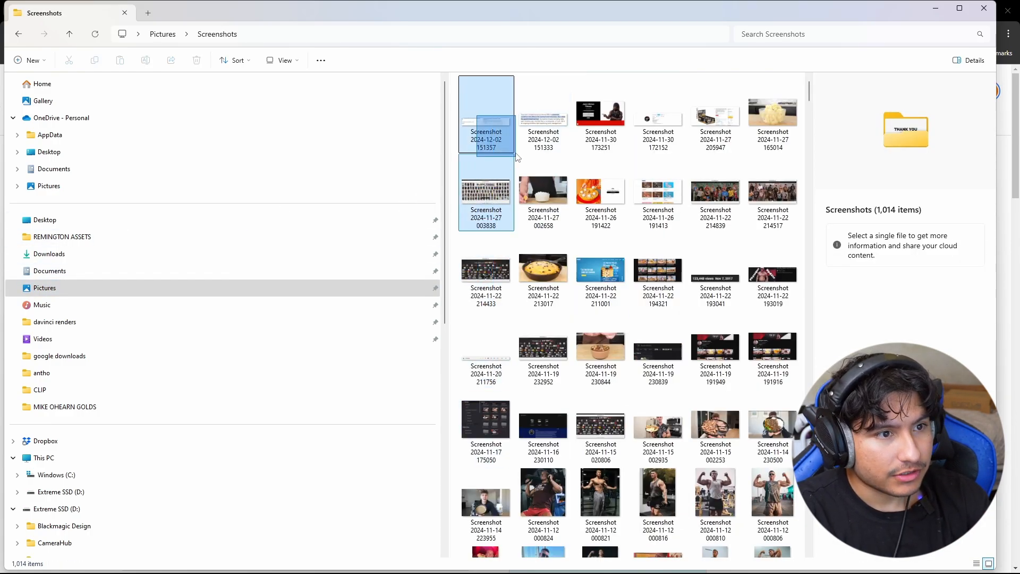
drag(469, 166, 558, 127)
click(600, 118)
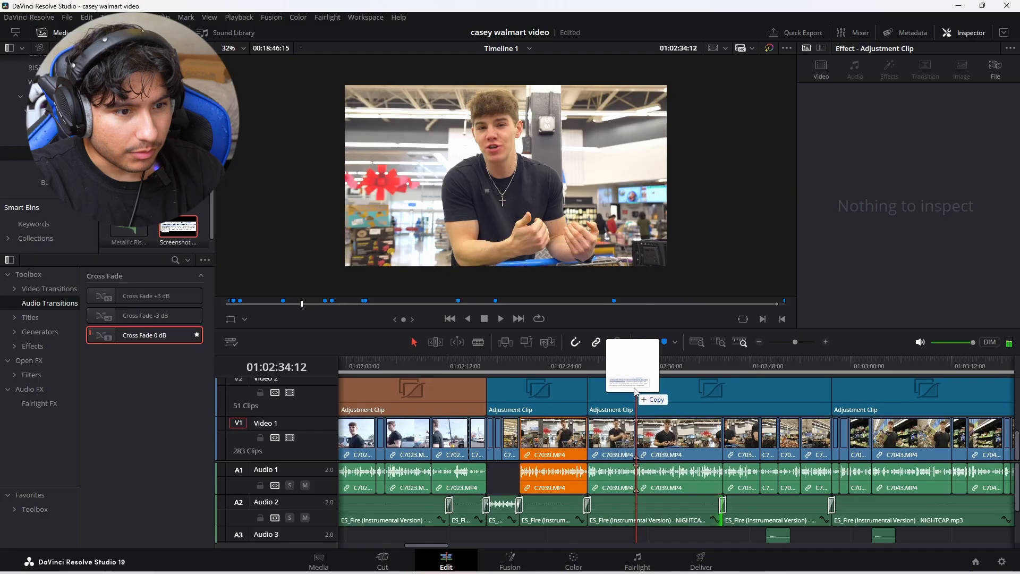
drag(635, 391, 636, 396)
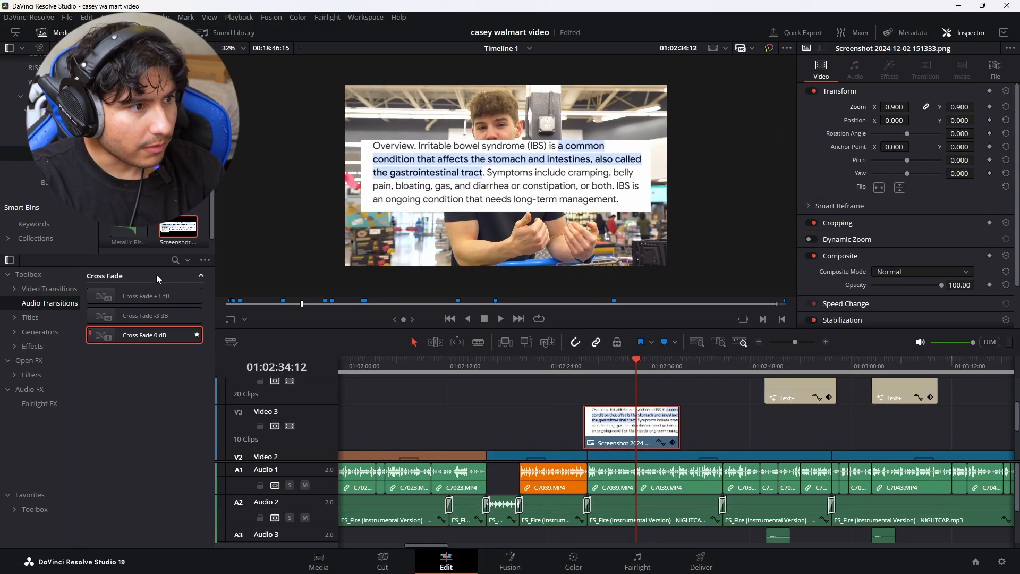
- Apply the Paper Edge effect to the IBS screenshot clip and set its shadow softness to 0.01772
click(42, 347)
click(175, 259)
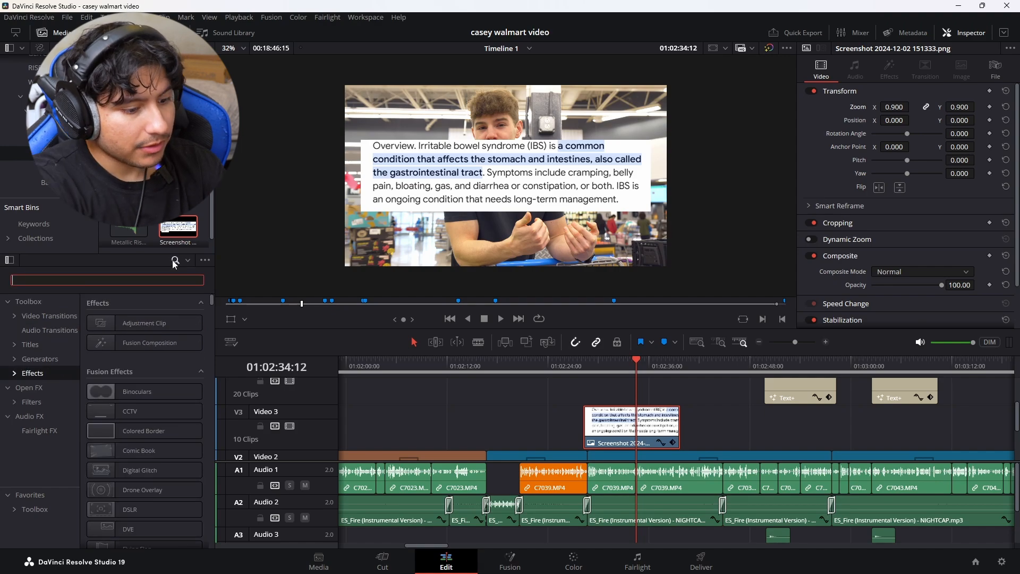
text(pap)
drag(158, 324, 614, 429)
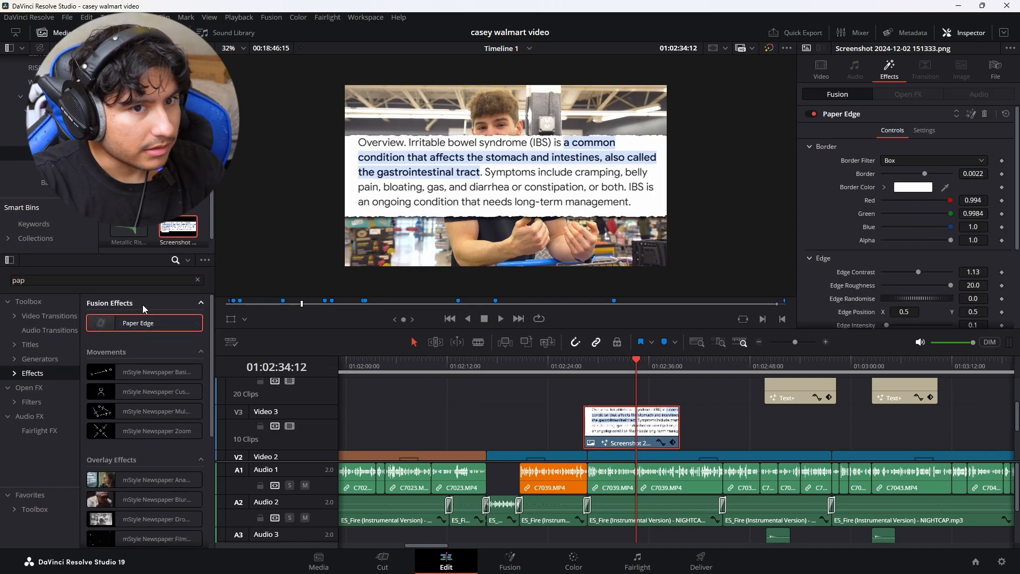
scroll(855, 213, down, 5)
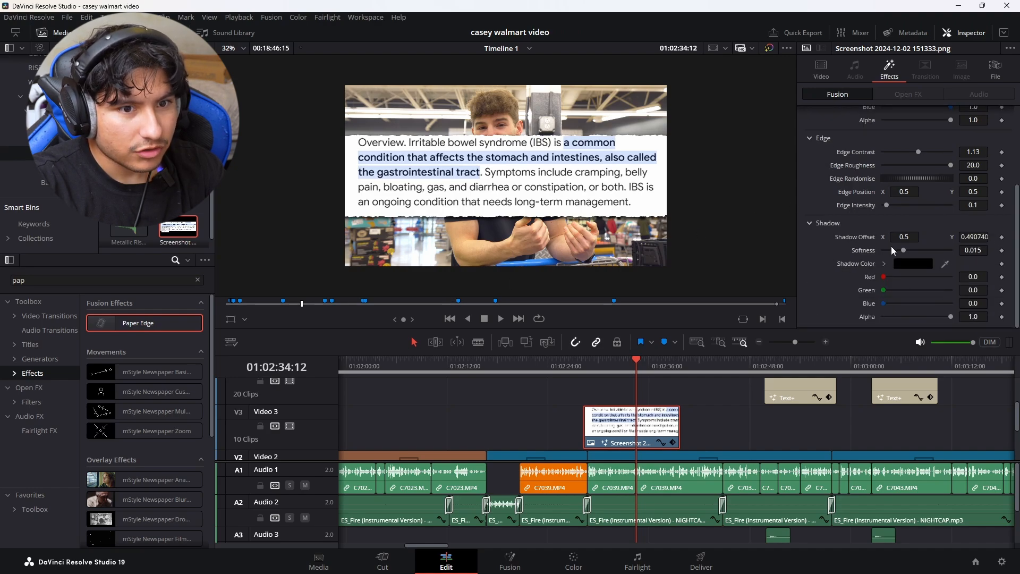
drag(902, 250, 906, 251)
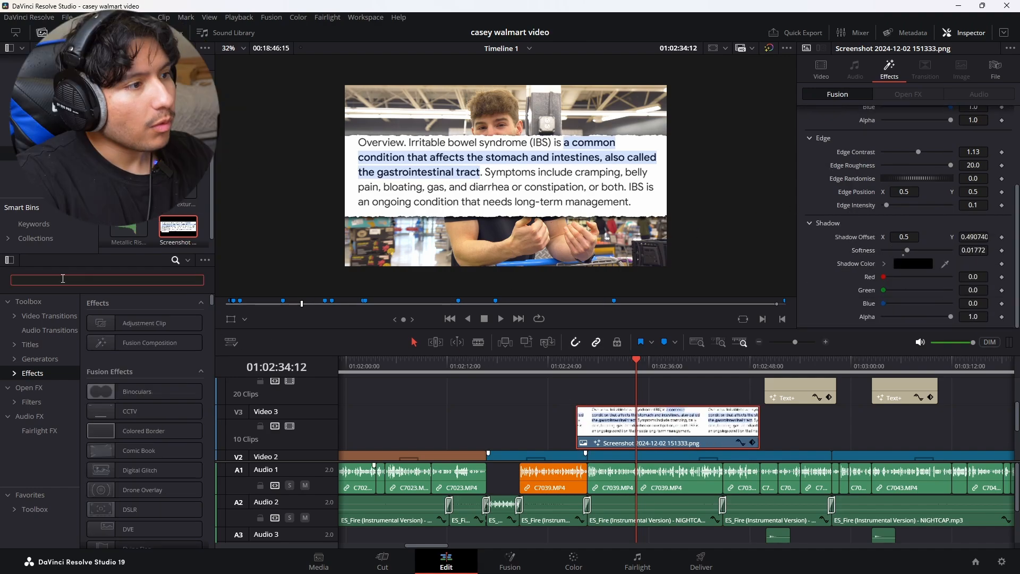
- Add Camera Shake to the IBS screenshot clip with motion scale 0.295, speed scale 0.295 and motion blur 0.086, and play it
text(camera)
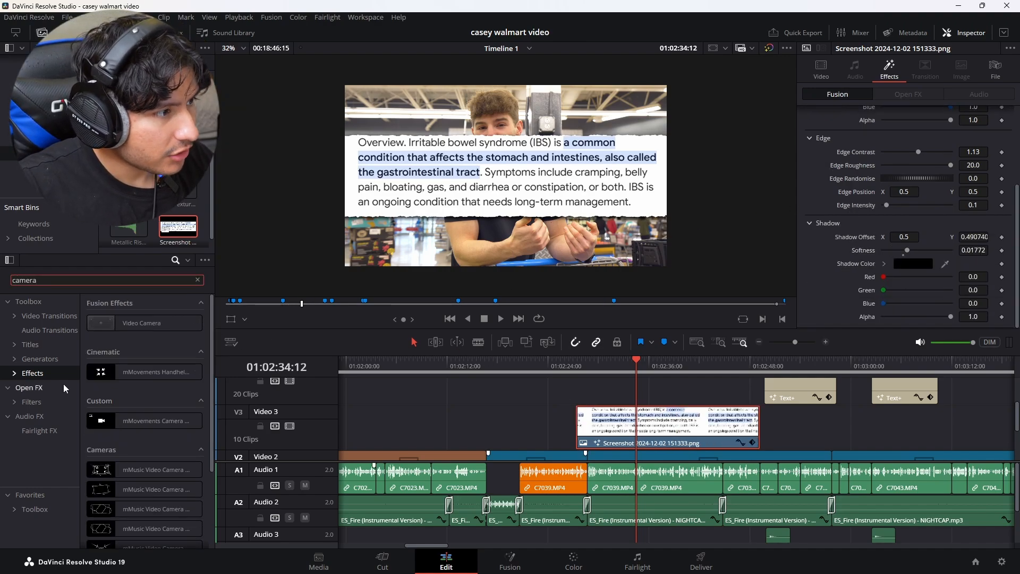
click(63, 388)
drag(907, 130, 879, 130)
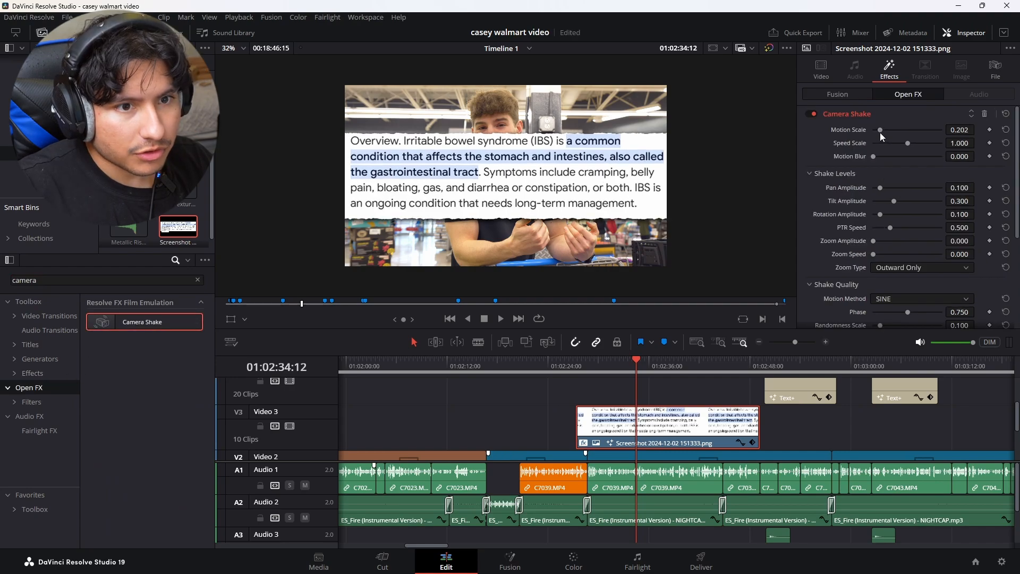
click(881, 143)
drag(881, 143, 882, 143)
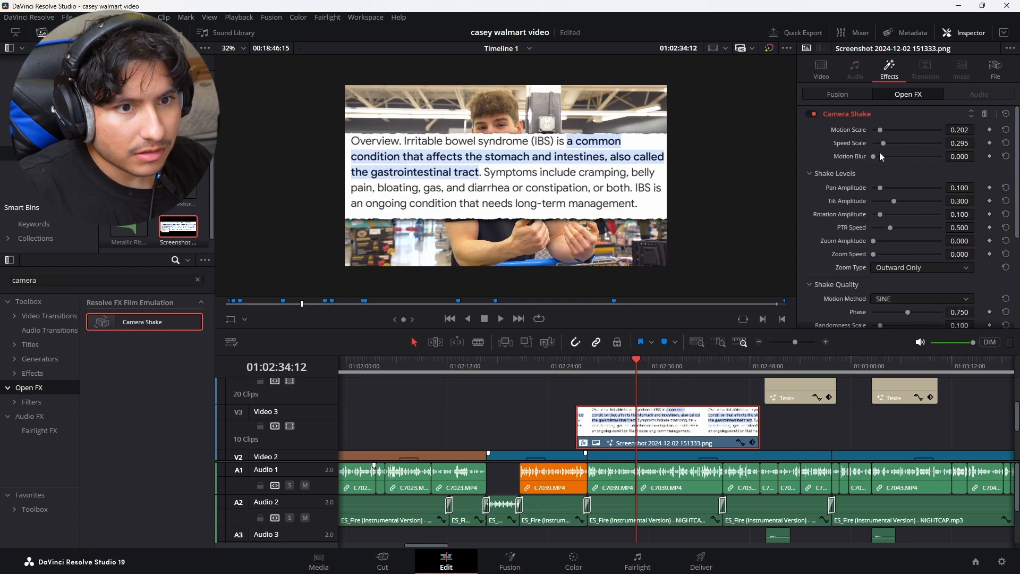
click(879, 155)
click(883, 129)
click(590, 365)
key(space)
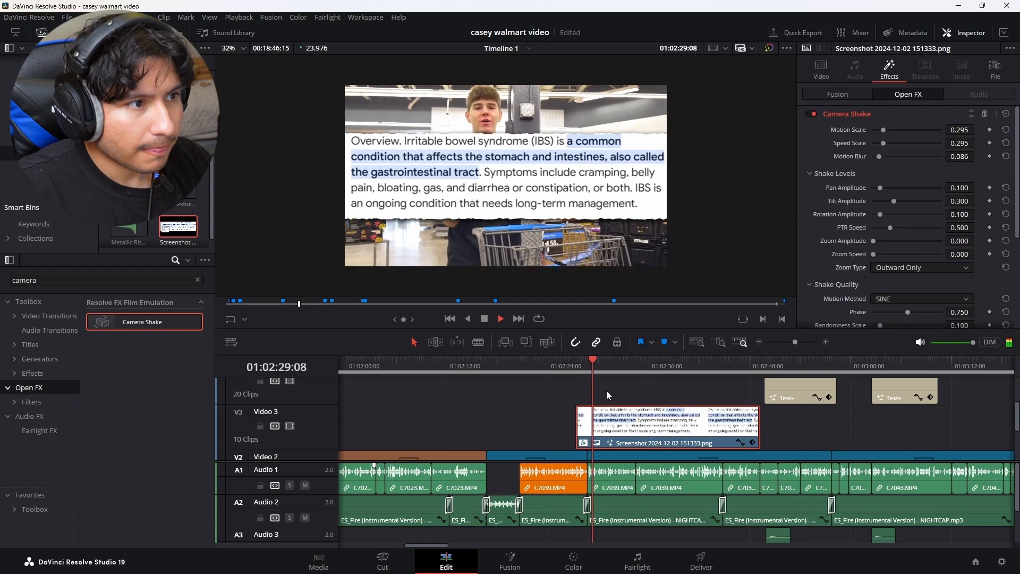
key(space)
- Remove the Camera Shake and Paper Edge effects from the IBS screenshot clip
click(827, 69)
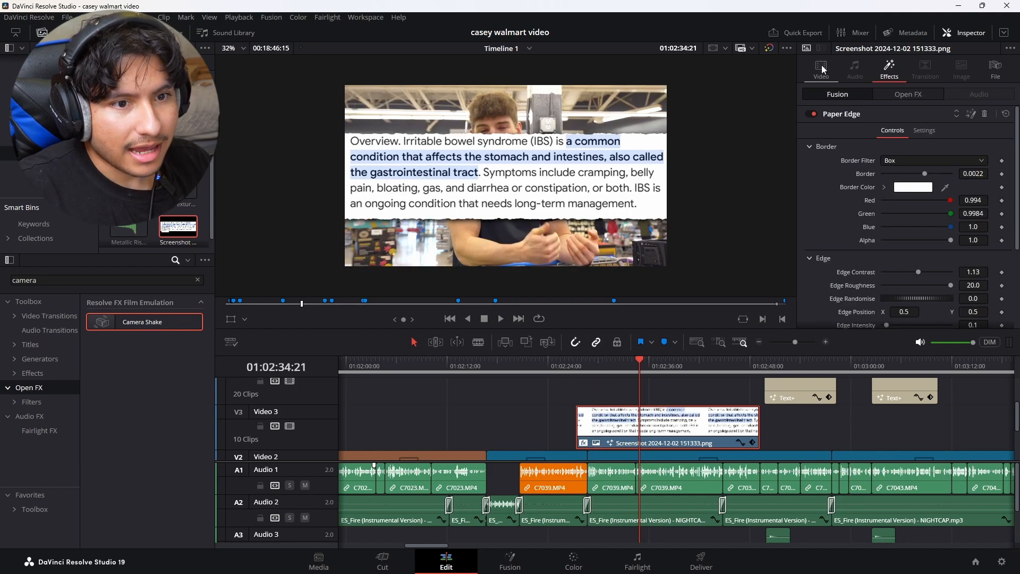
click(822, 65)
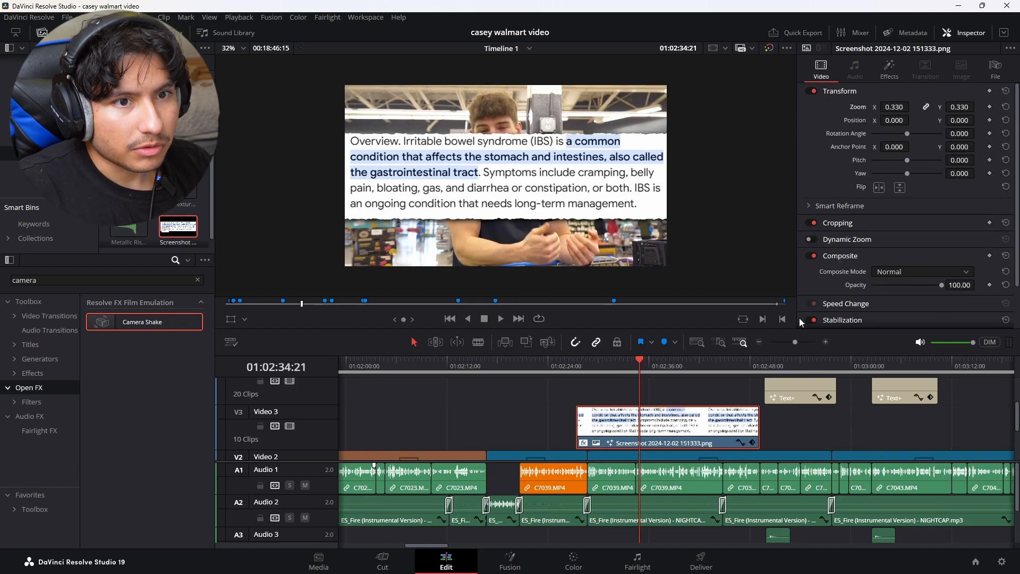
click(886, 70)
click(908, 94)
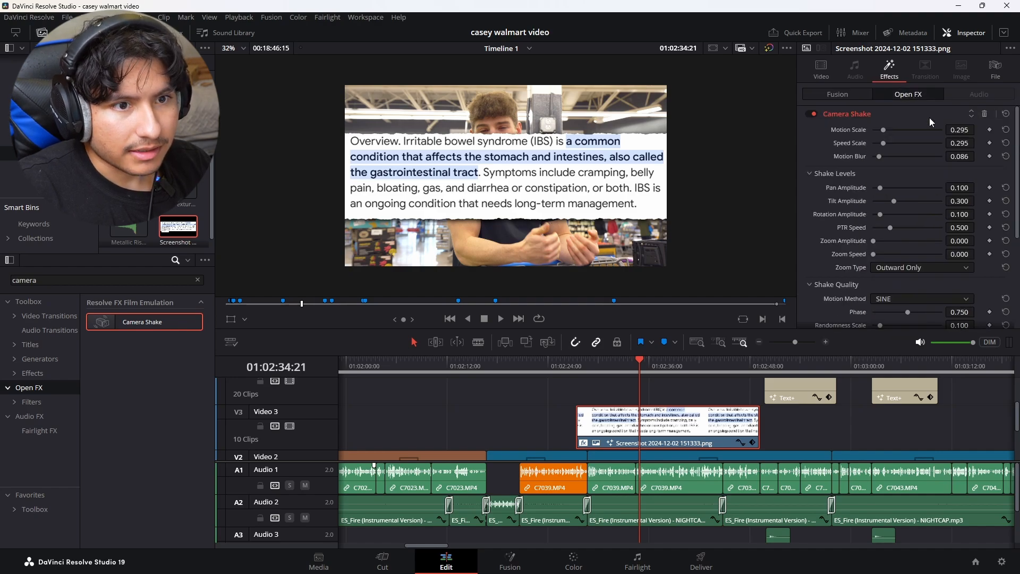
click(983, 114)
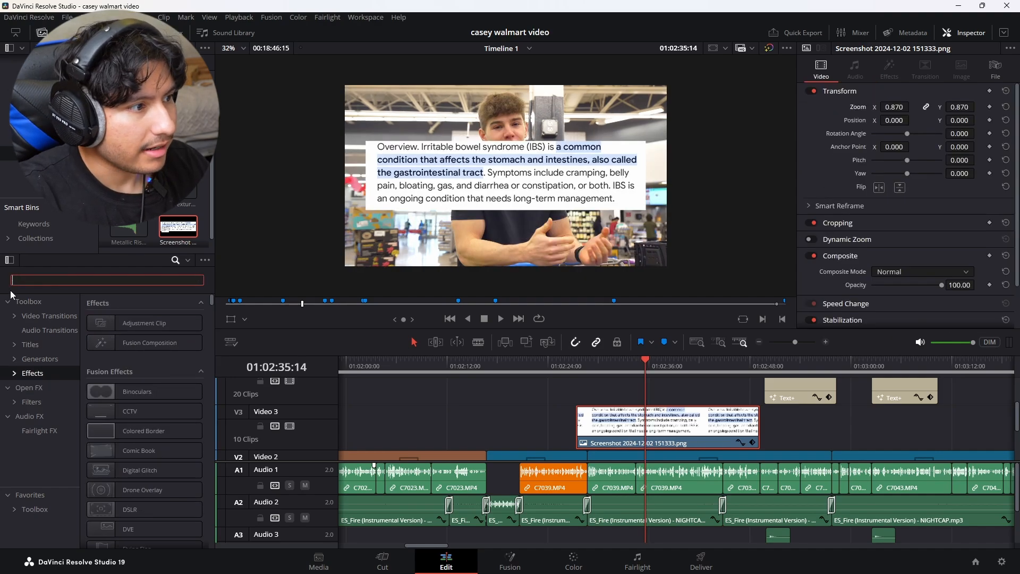
- Apply the MagicAnimateV2 effect to the IBS screenshot clip with Whip Control In and Out enabled
text(mag)
drag(147, 336, 630, 424)
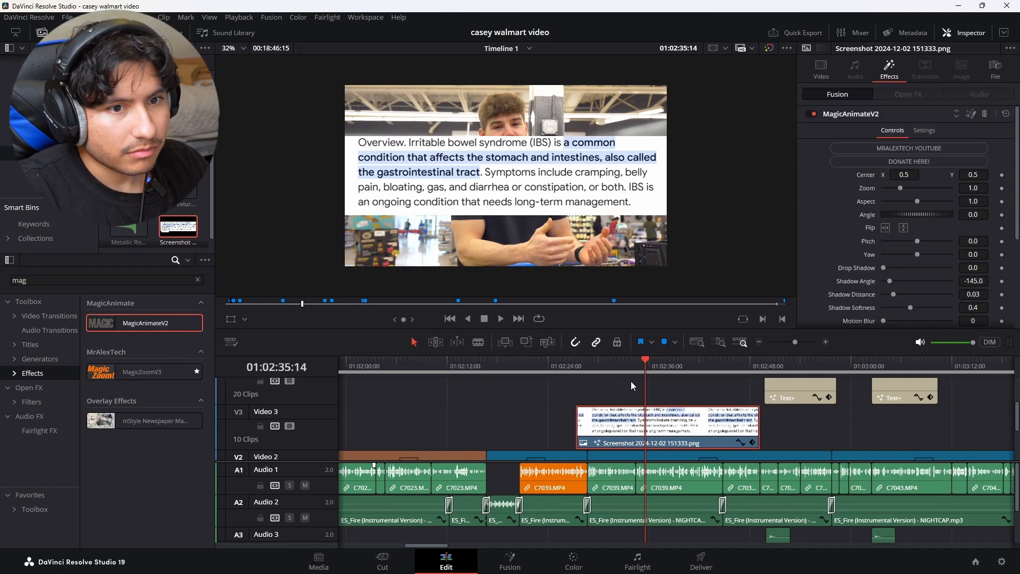
scroll(890, 207, down, 5)
click(805, 238)
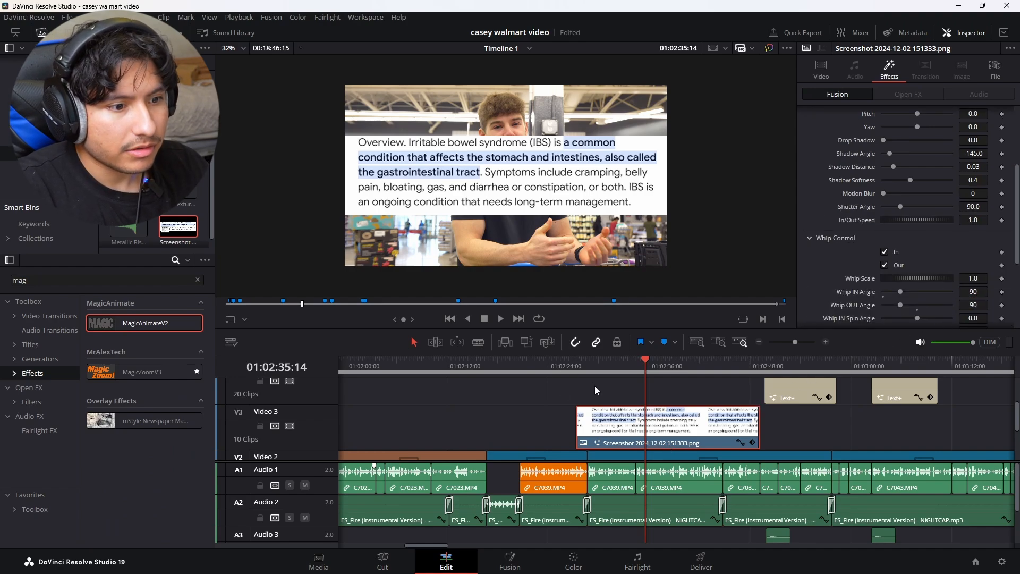
- Shift the IBS screenshot clip on Video 3 to start at about 01:02:31, playing its entrance to check the timing
drag(632, 411, 650, 412)
key(Up)
key(space)
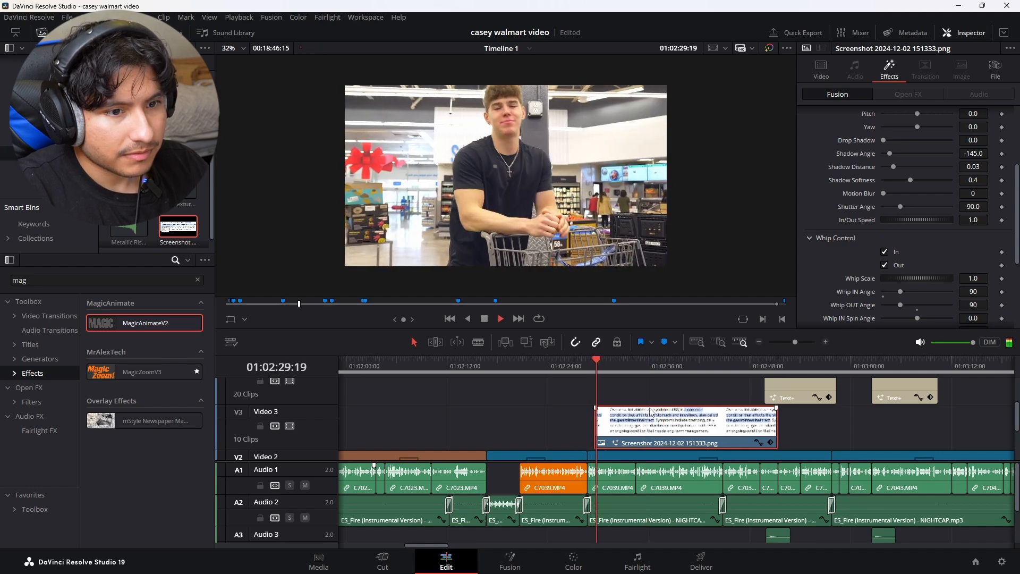
click(799, 340)
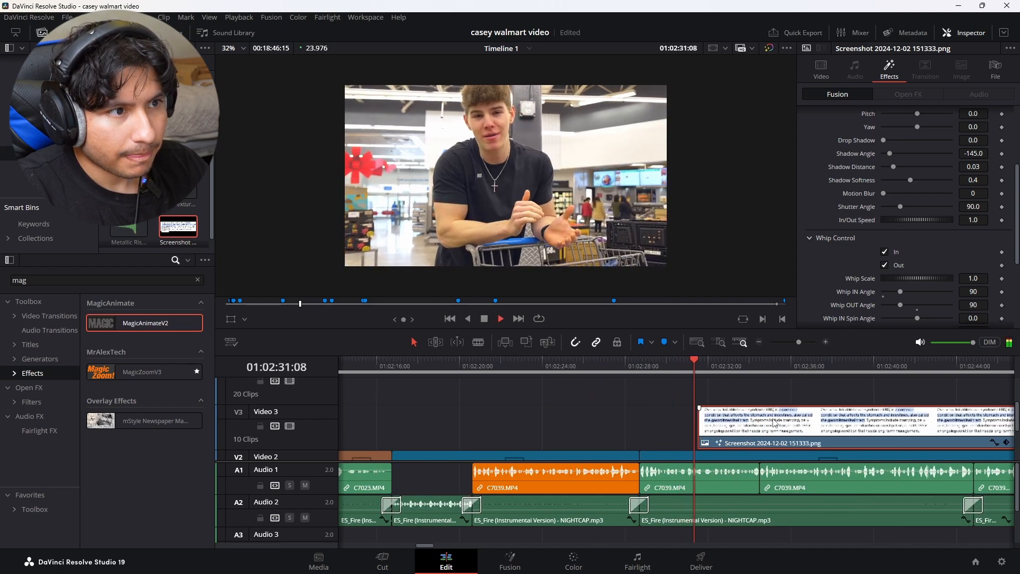
key(space)
drag(773, 419, 760, 419)
key(space)
click(678, 367)
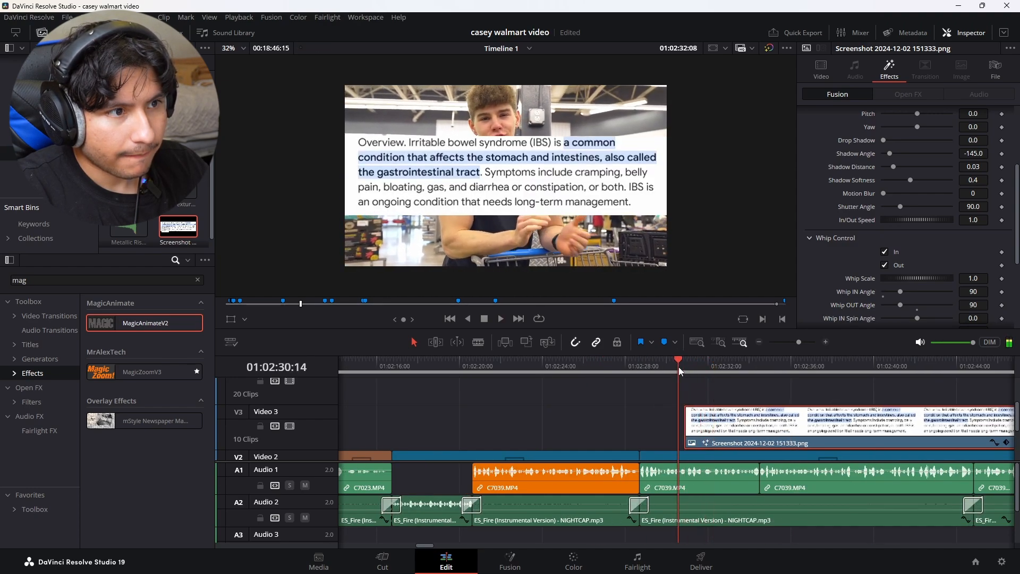
key(space)
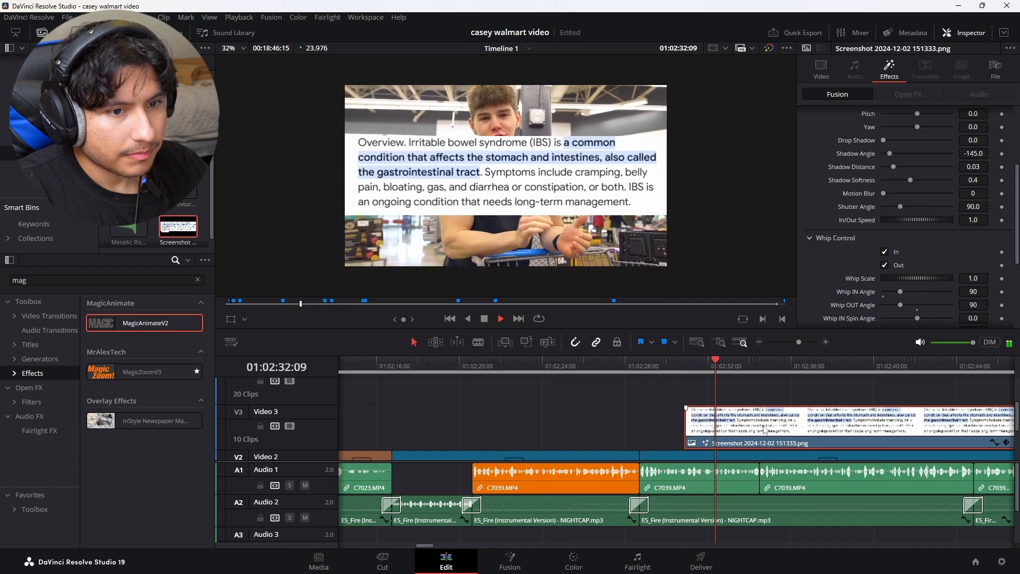
key(space)
- Set MagicAnimateV2's Zoom to 0.796 and Center Y to 0.197 on the IBS screenshot clip, playing it to check the placement
click(820, 68)
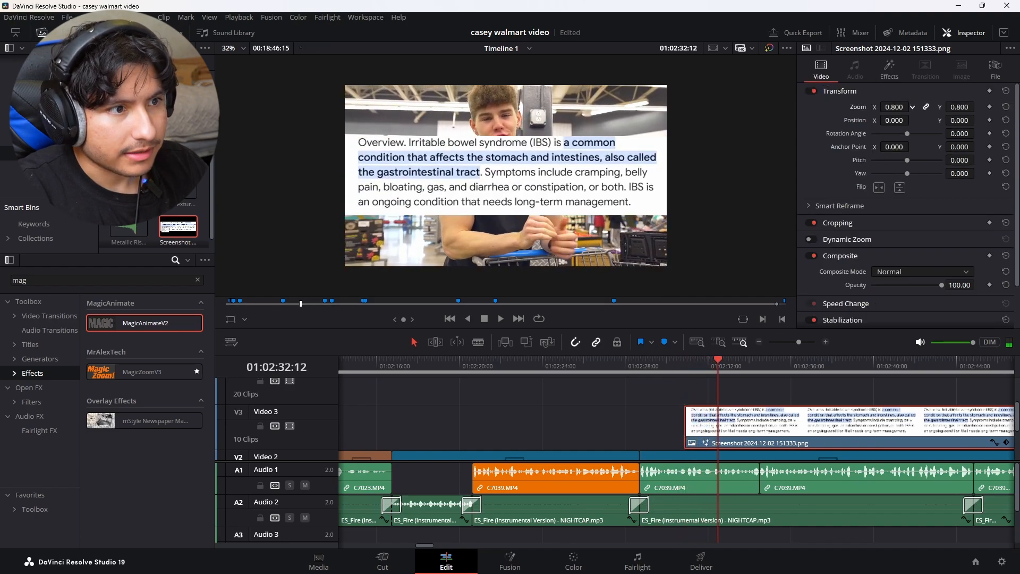
click(888, 69)
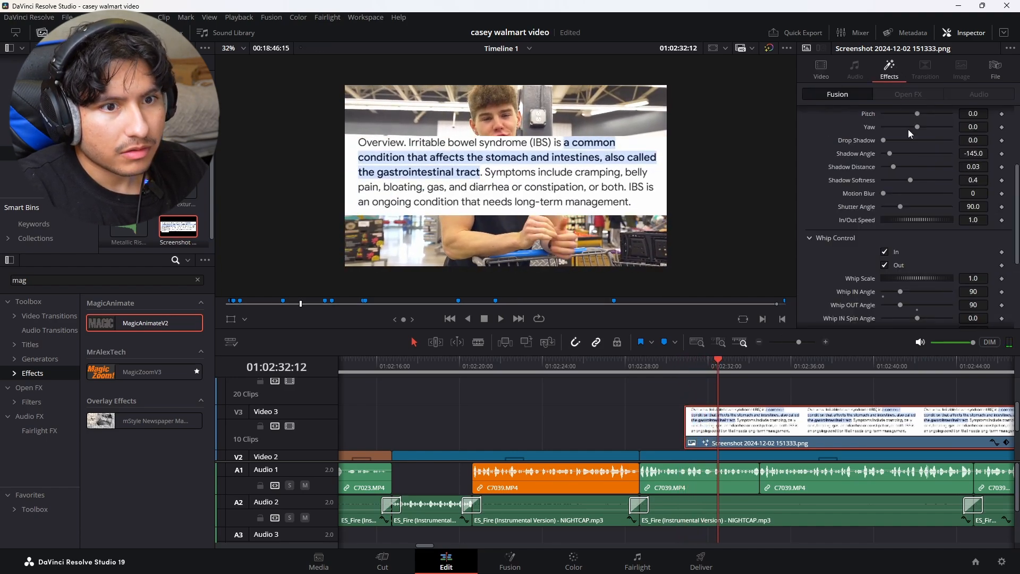
scroll(907, 130, up, 3)
drag(972, 188, 944, 174)
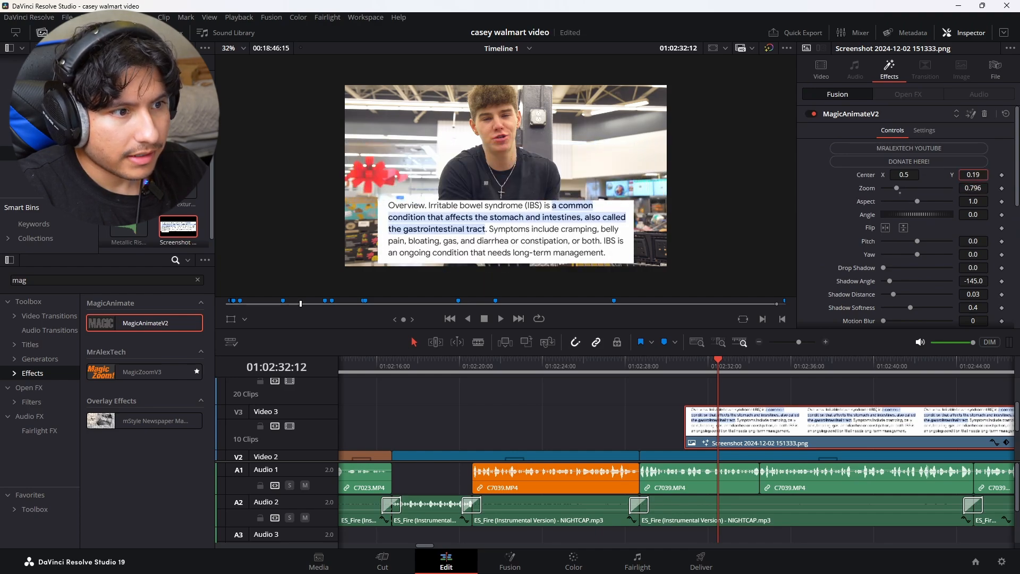
click(687, 366)
key(space)
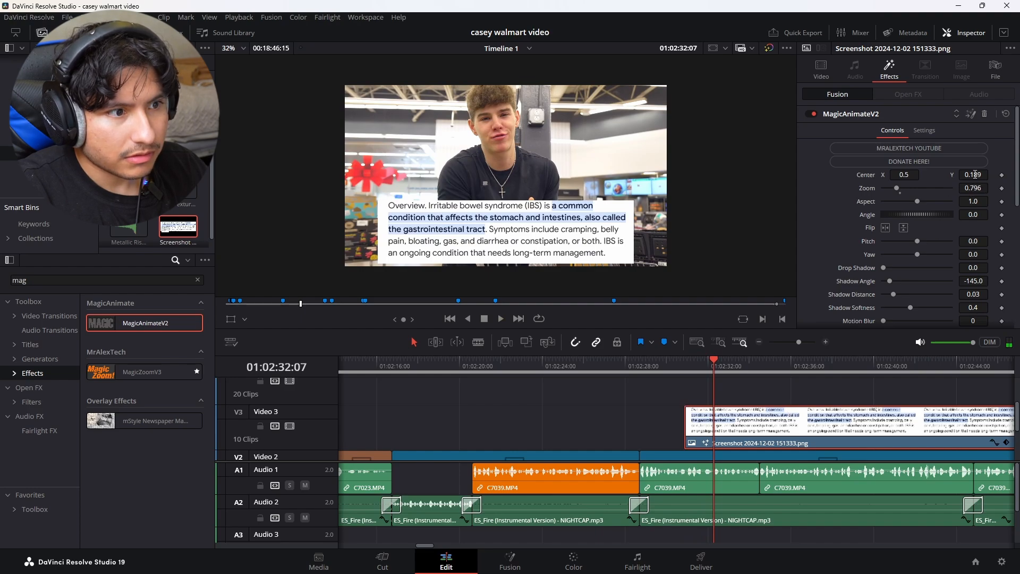
drag(975, 175, 979, 175)
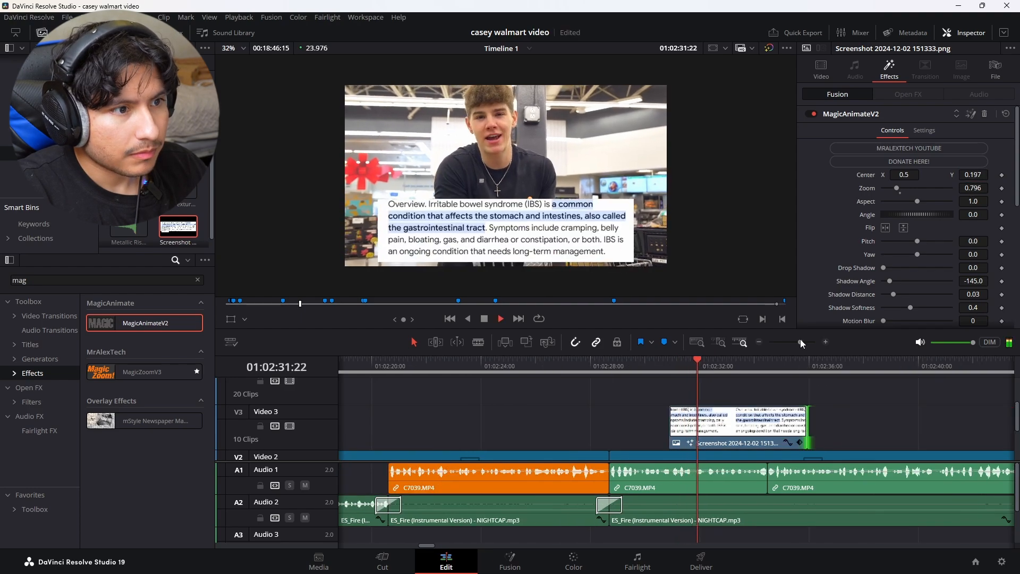
- Convert the IBS screenshot clip on Video 3 into a compound clip
scroll(505, 176, up, 1)
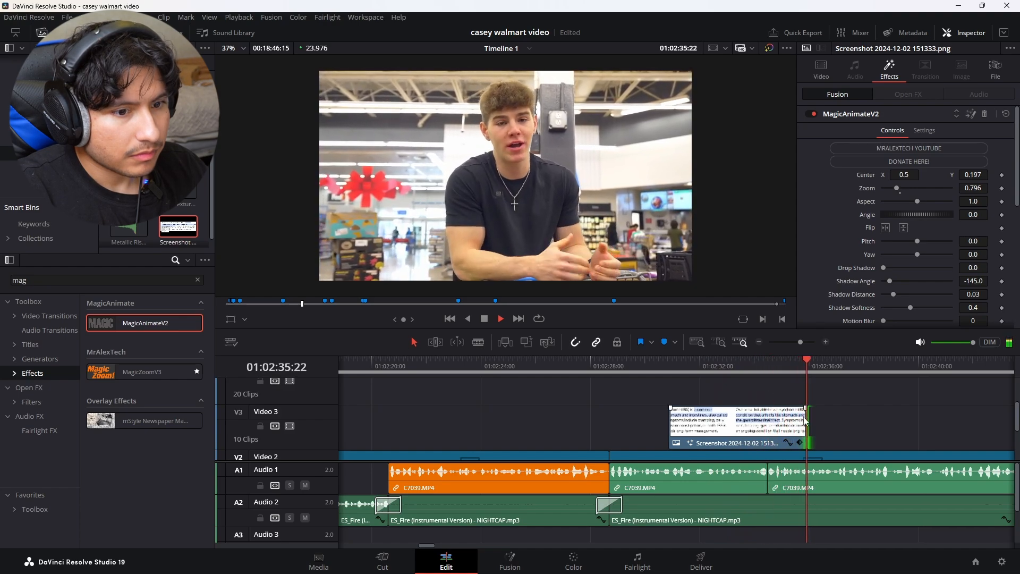
key(space)
click(770, 420)
click(700, 366)
right_click(738, 419)
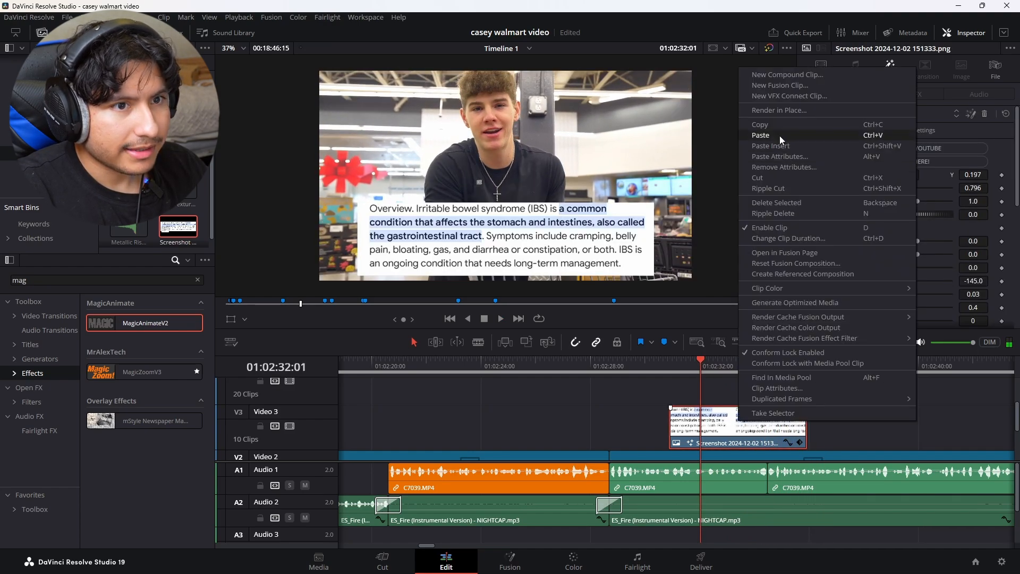
click(772, 76)
click(585, 318)
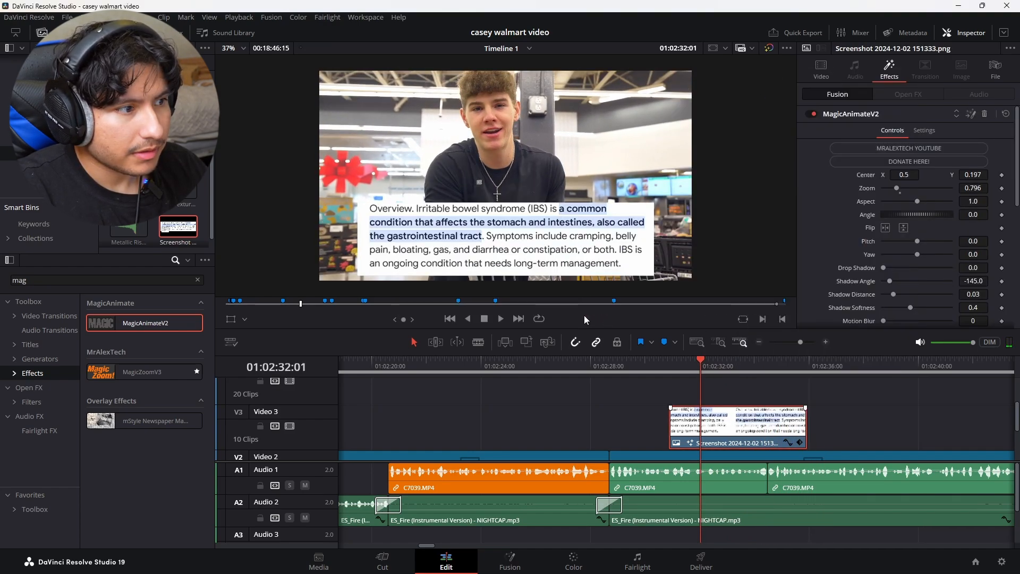
- Apply the Paper Edge effect to the IBS compound clip and play it from its entrance to check the look
click(198, 280)
text(pap)
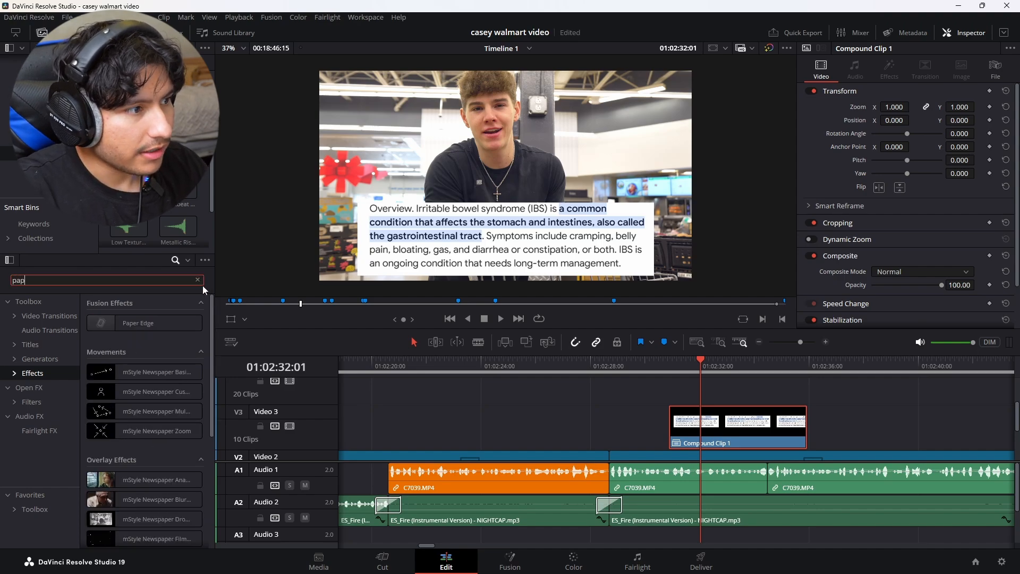
drag(141, 323, 691, 425)
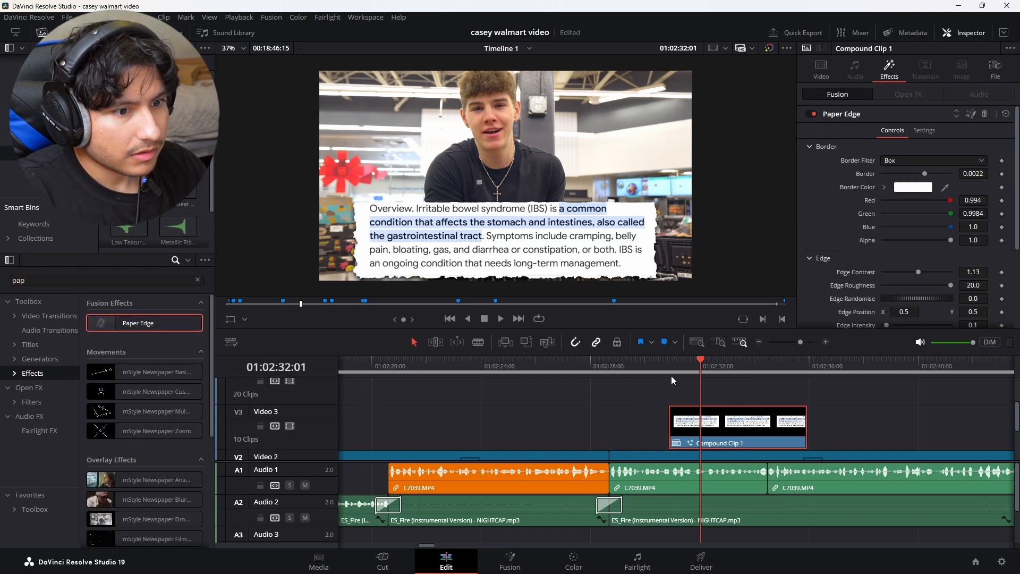
click(669, 372)
key(space)
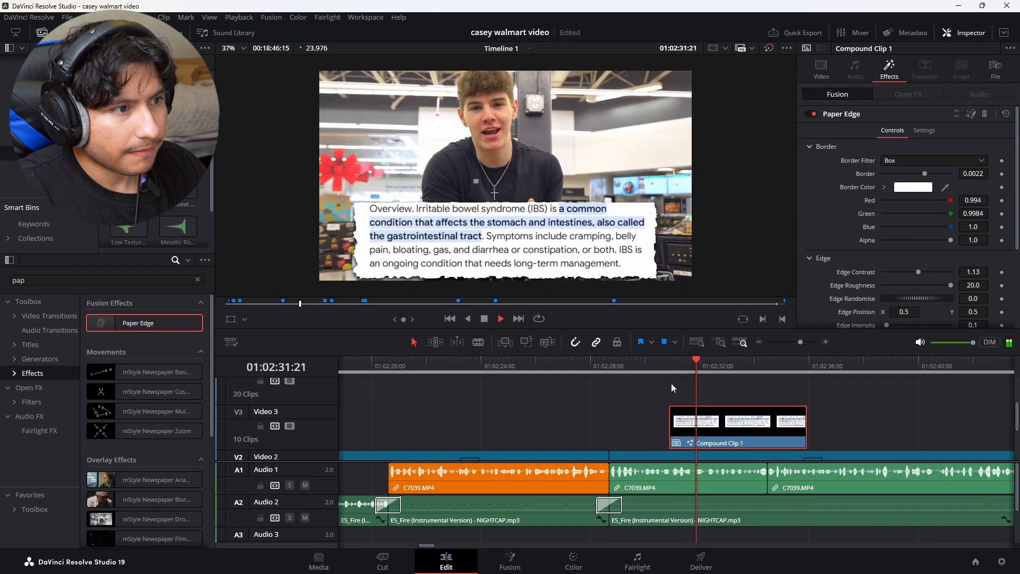
key(space)
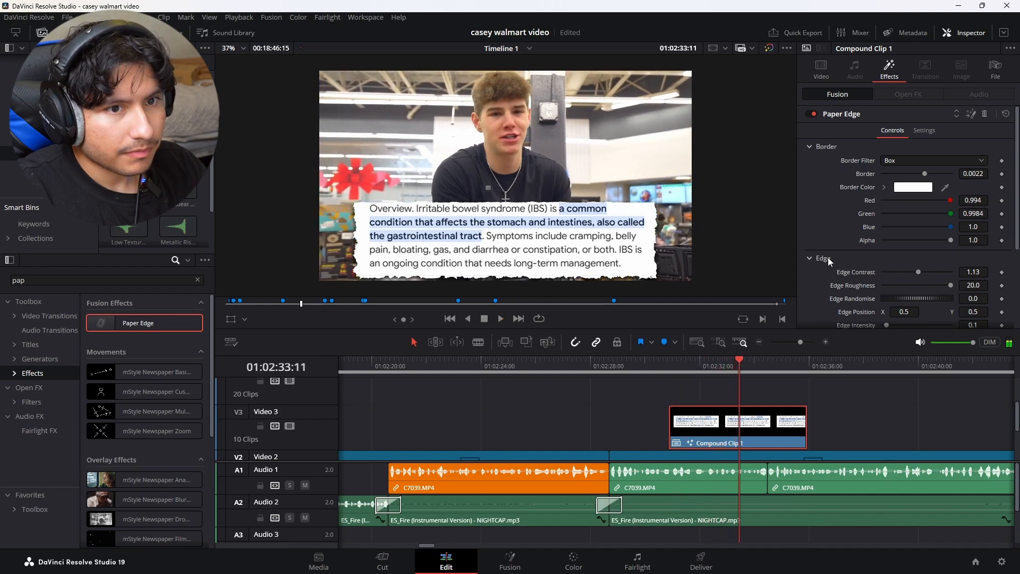
- Set the IBS compound clip's Position Y to 15 and apply the Camera Shake effect to it
click(821, 70)
drag(960, 122, 968, 122)
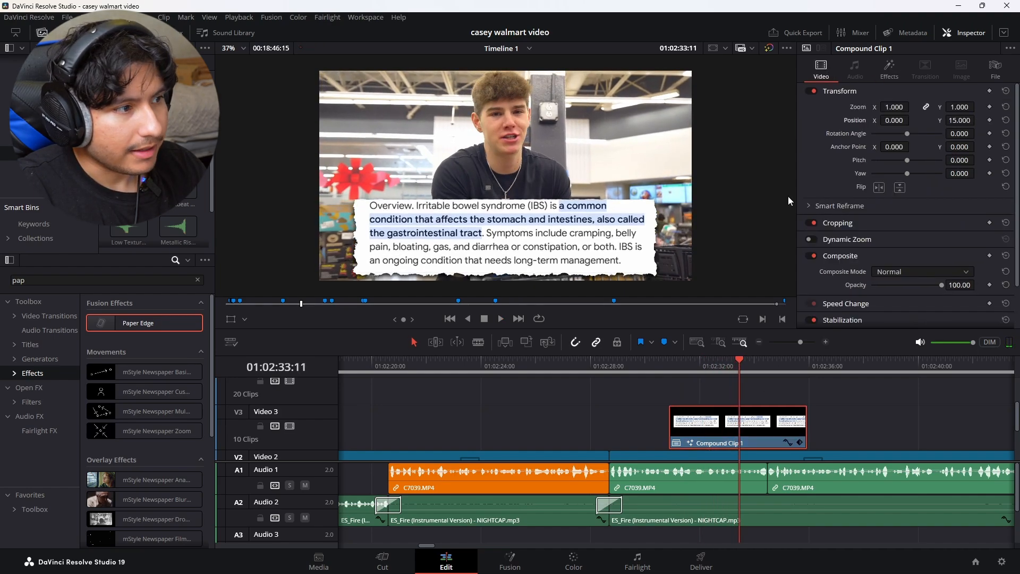
click(197, 280)
text(camera)
drag(142, 322, 738, 425)
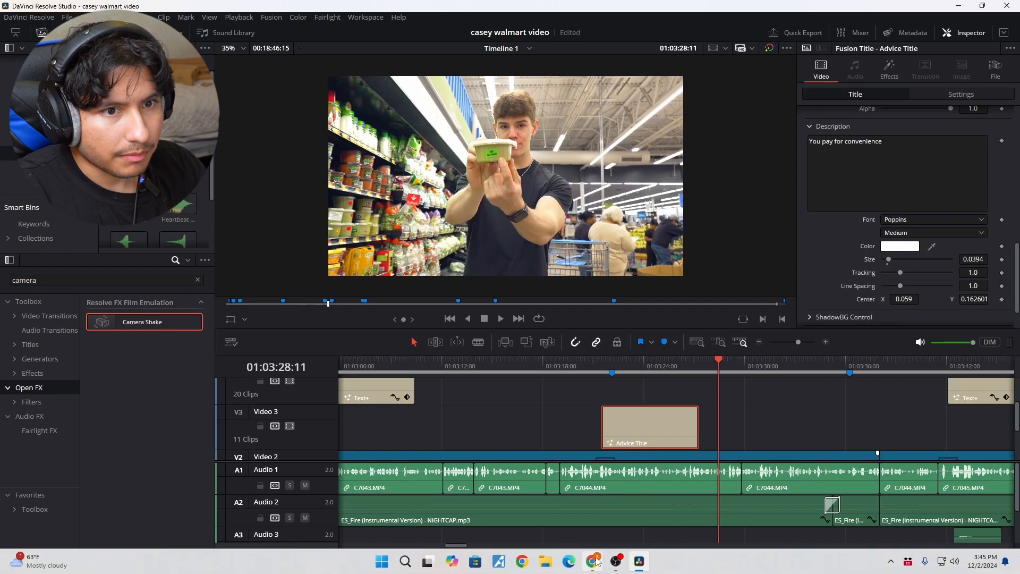
- Switch to the client's comments in the browser, resolve the 00:03:30 comment about Ding sound effects, and return to DaVinci Resolve
click(592, 561)
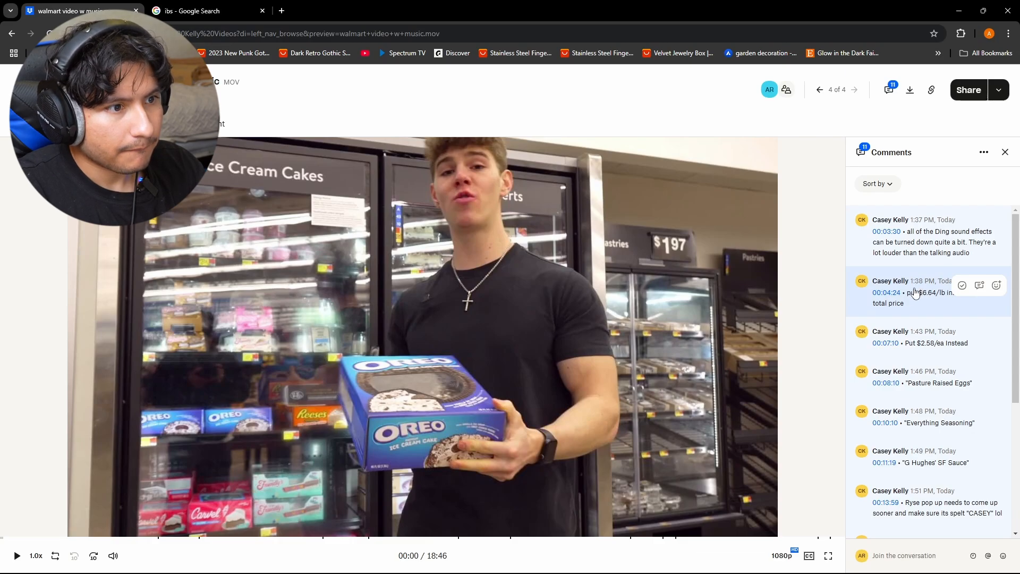
click(962, 224)
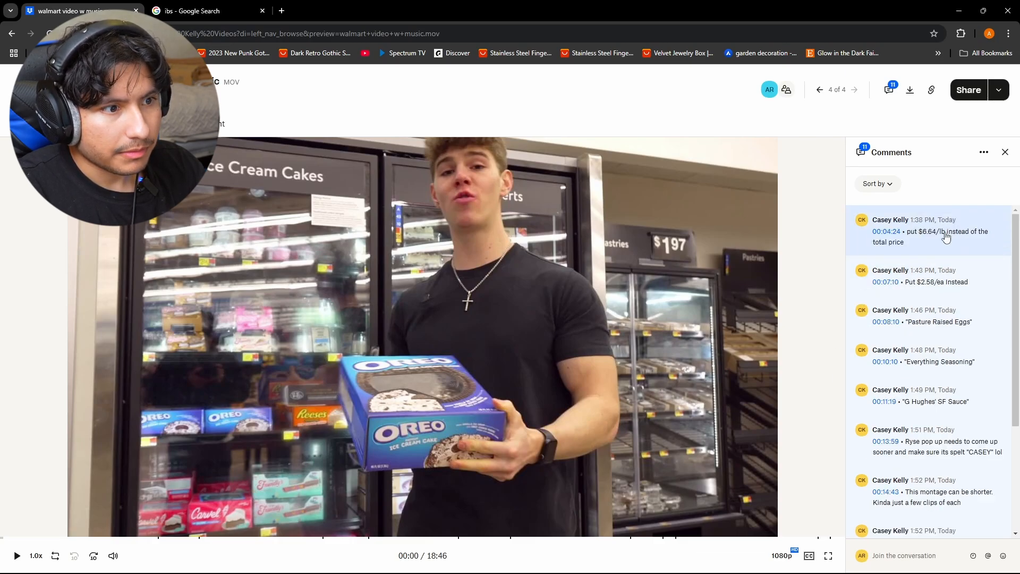
click(616, 561)
click(636, 560)
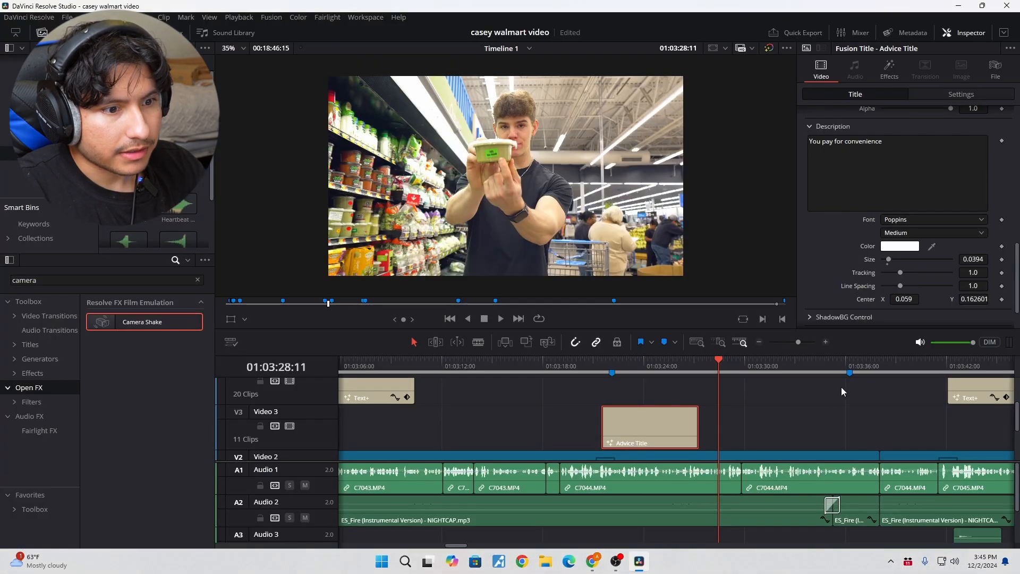
- Select all the Ding sound effect clips on Audio 3 and check the selection along the timeline
drag(796, 340, 782, 348)
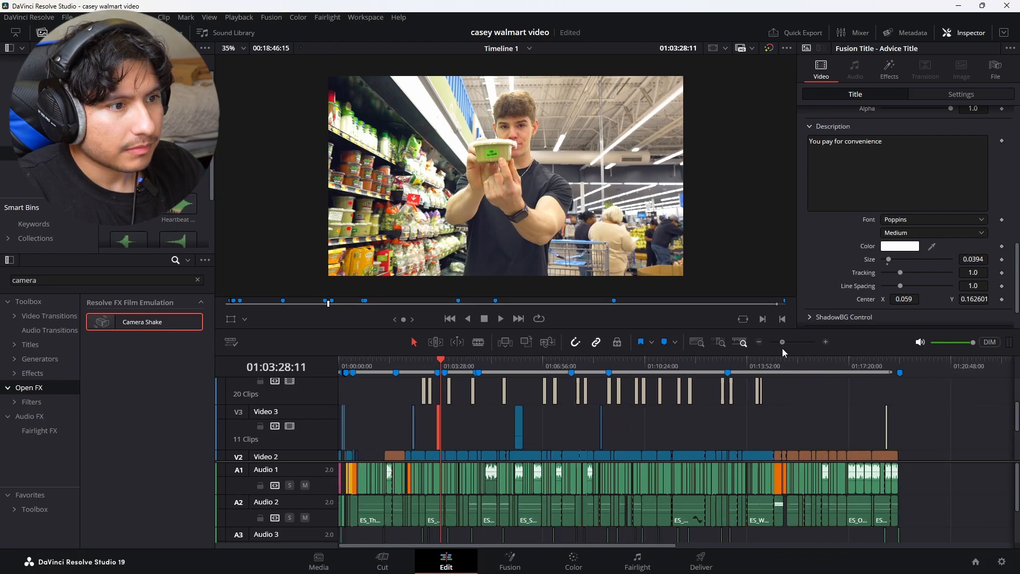
scroll(816, 442, down, 3)
scroll(862, 503, down, 2)
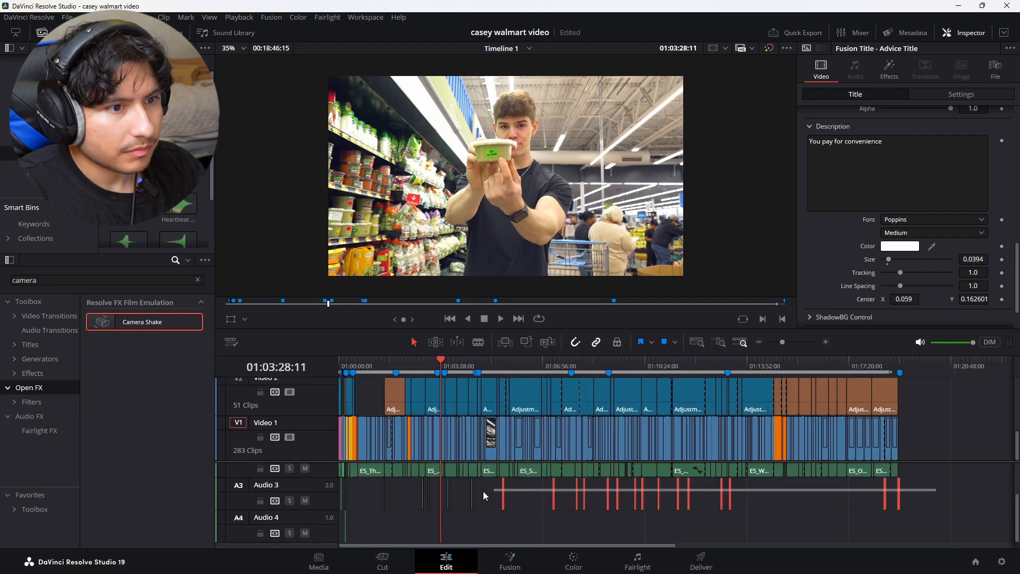
mouse_move(483, 491)
mouse_down()
mouse_move(393, 491)
mouse_move(770, 528)
mouse_move(475, 495)
mouse_up()
click(770, 508)
drag(381, 497, 384, 496)
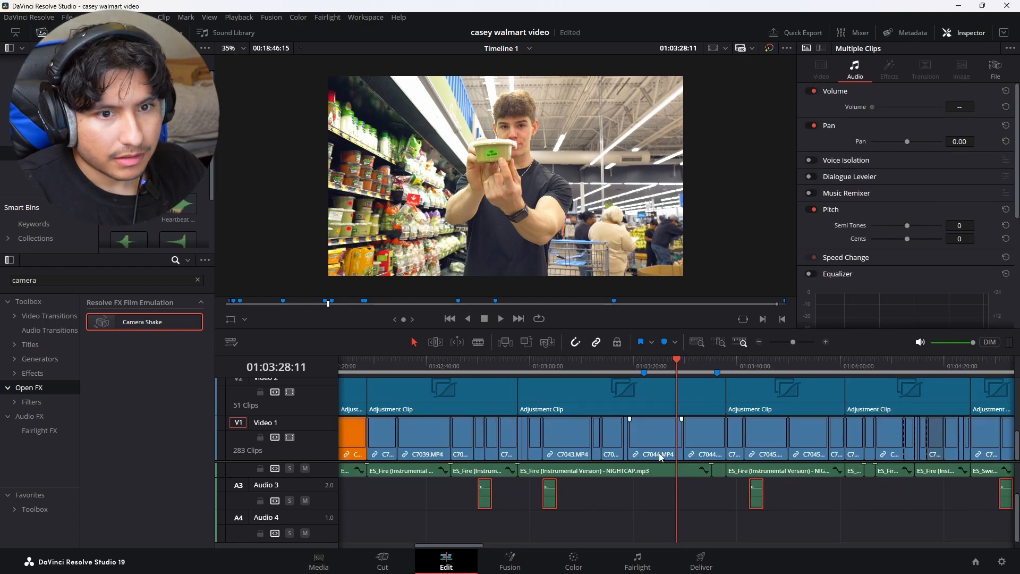
drag(790, 342, 796, 343)
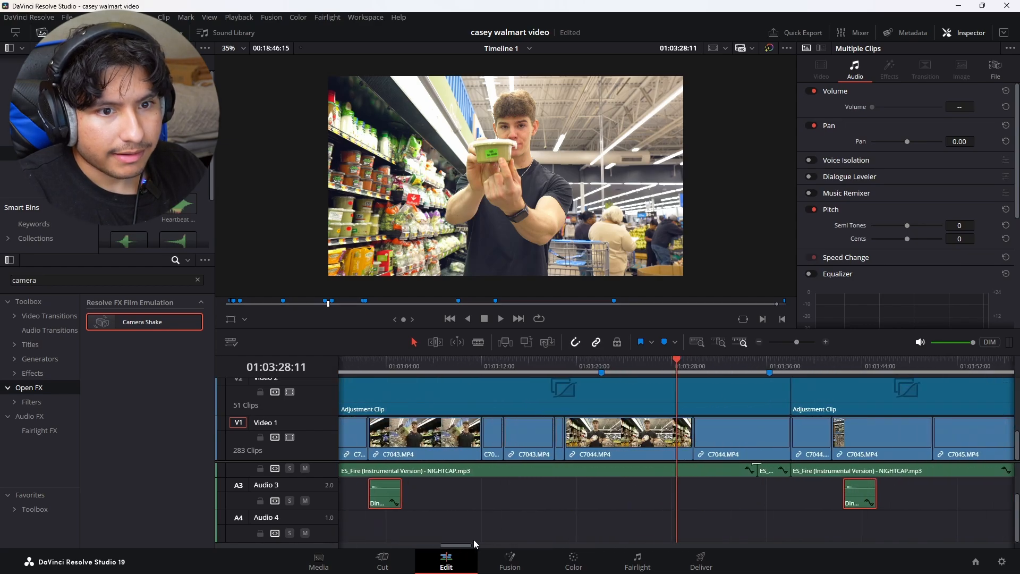
drag(460, 544, 642, 552)
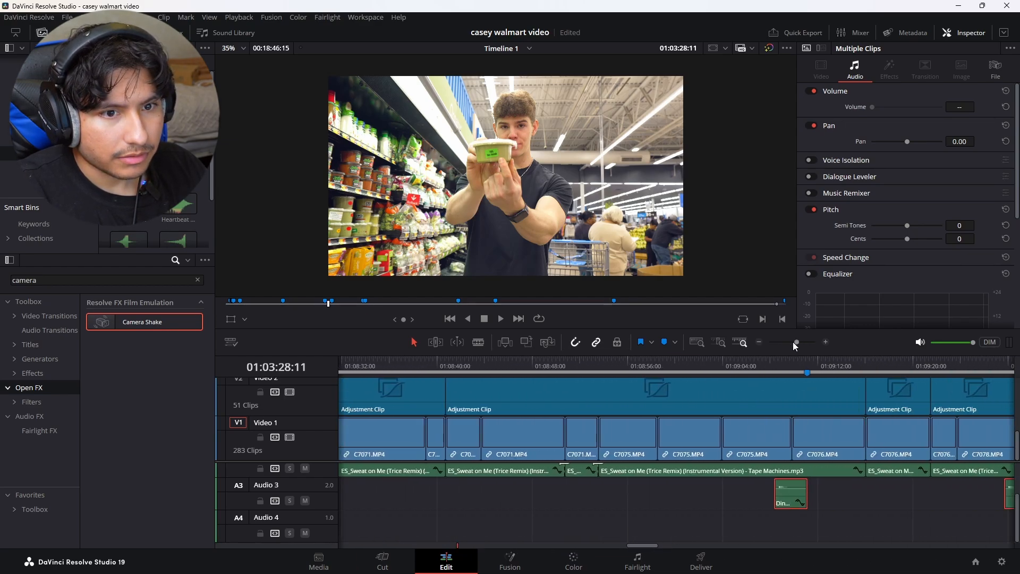
drag(795, 343, 784, 343)
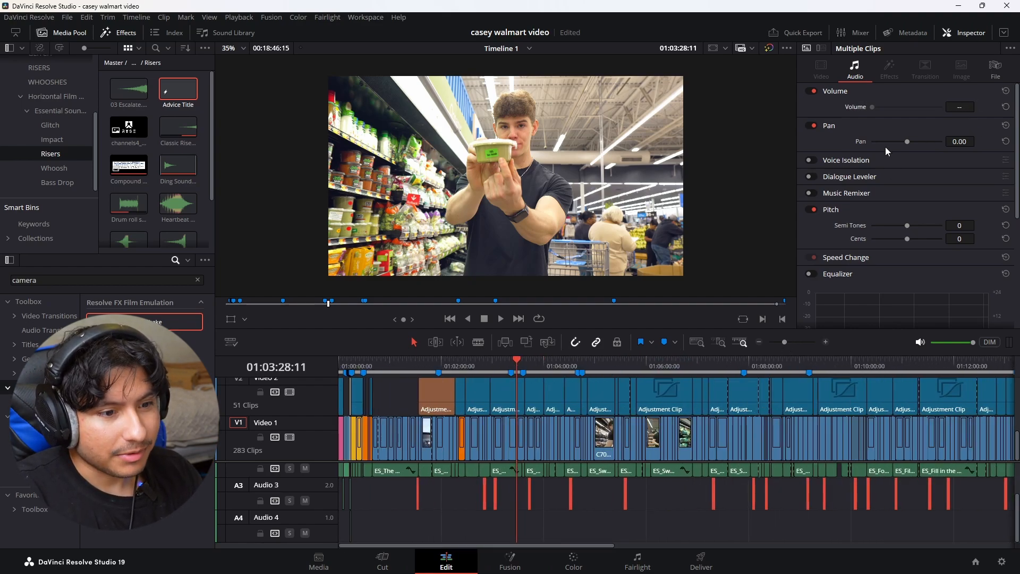
- Play the timeline around 01:01:34 to check the riser sound on Audio 3, then deselect the sound effect clips
click(419, 360)
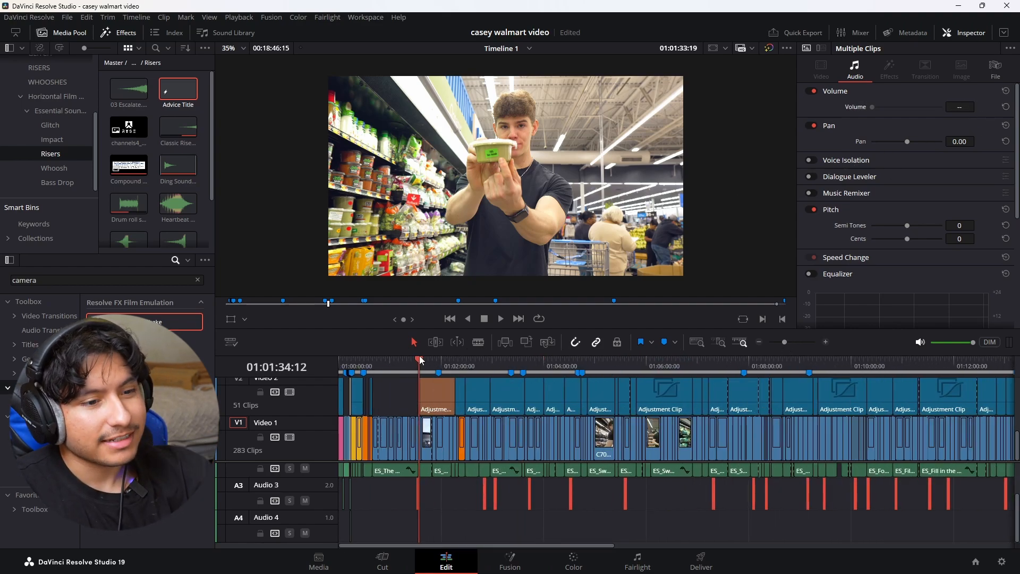
click(794, 342)
key(space)
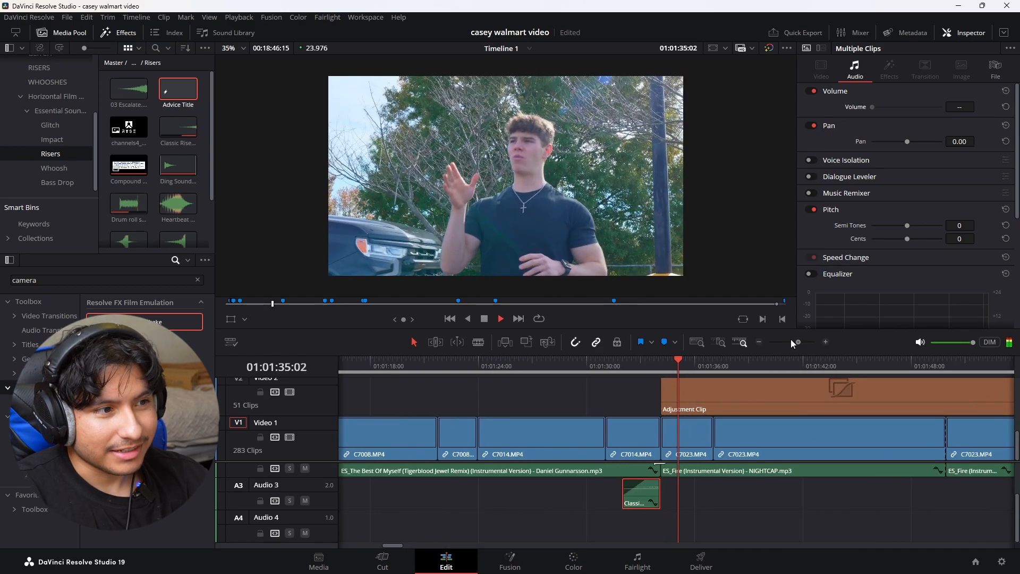
drag(798, 341, 801, 342)
key(space)
click(645, 503)
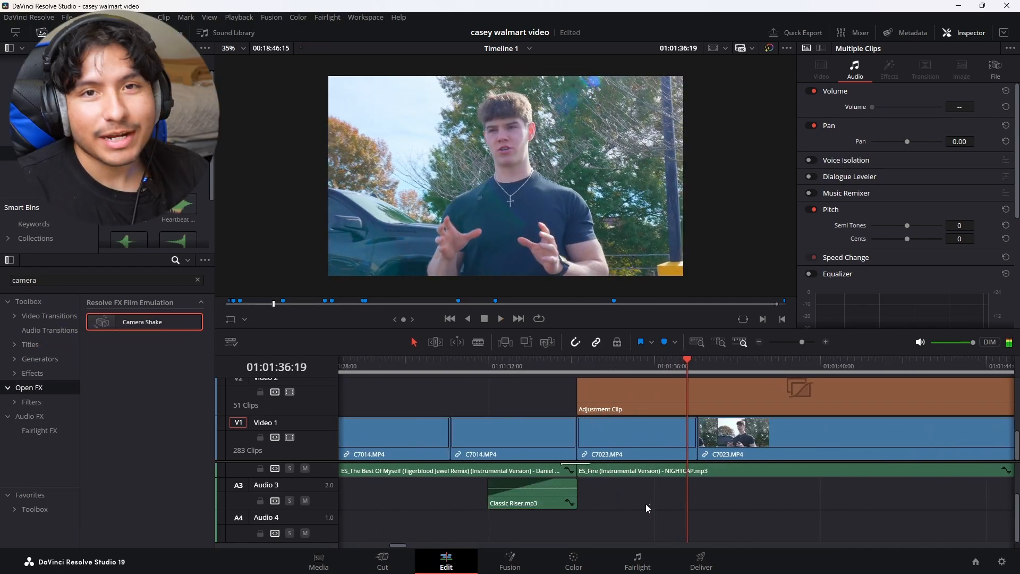
- Reset the Classic Riser.mp3 clip's volume, set it to -6.80, and play that section to check it
click(552, 495)
click(1004, 107)
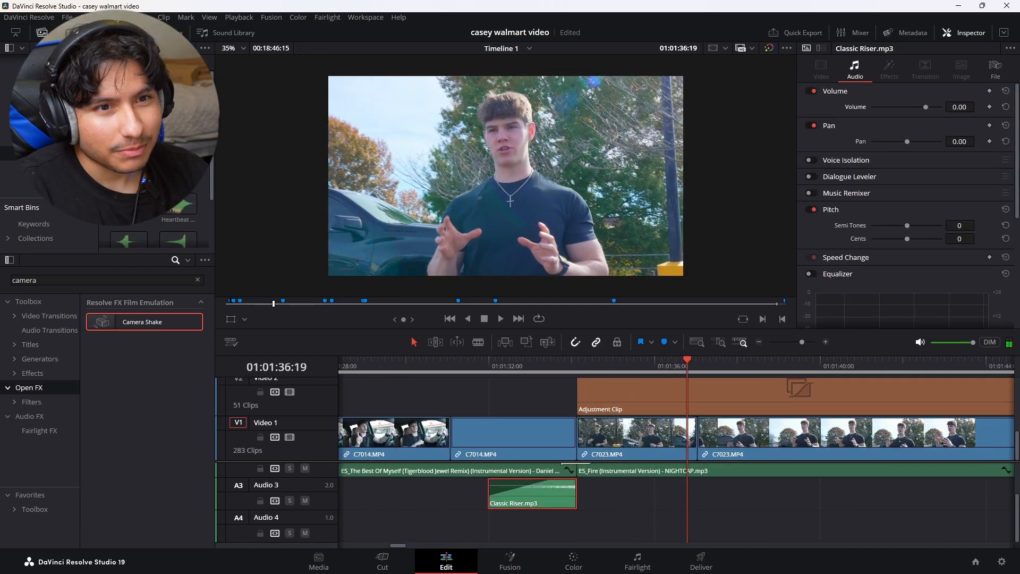
drag(960, 107, 923, 107)
key(space)
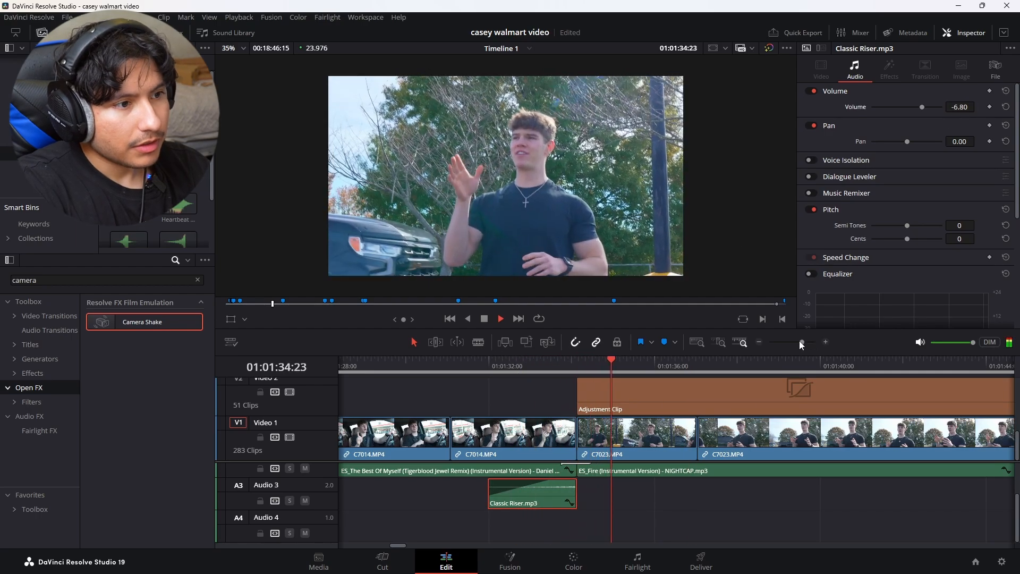
key(space)
- Play the Ding sound effects at the russet potatoes and romaine lettuce titles to check their level against the speech
drag(800, 342, 789, 346)
click(794, 362)
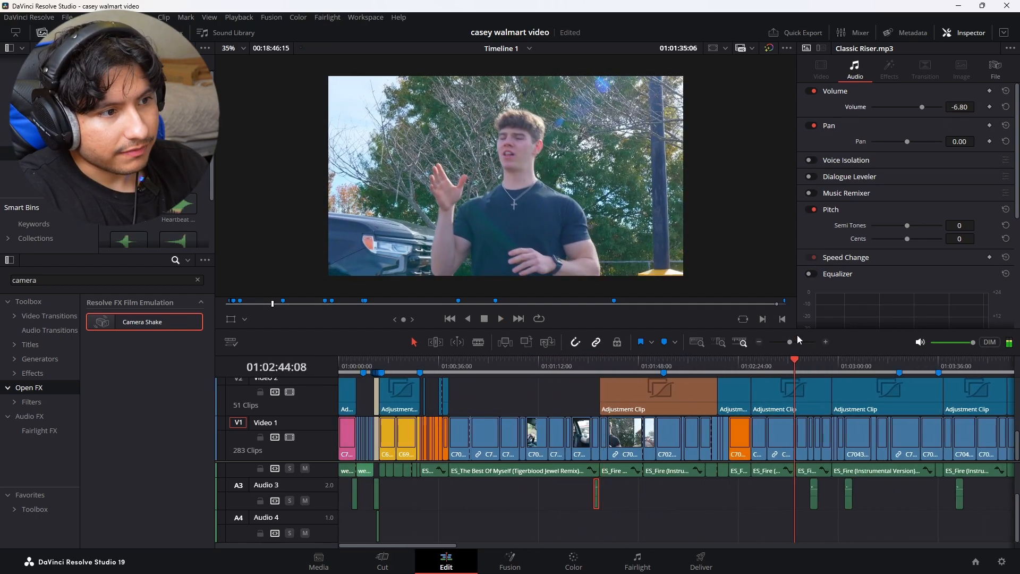
key(space)
click(796, 341)
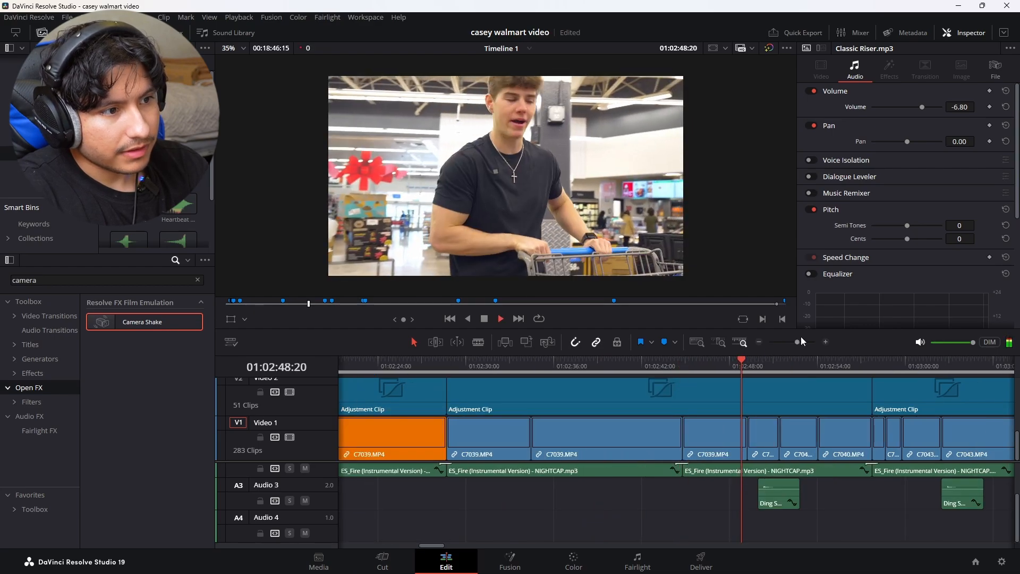
click(801, 340)
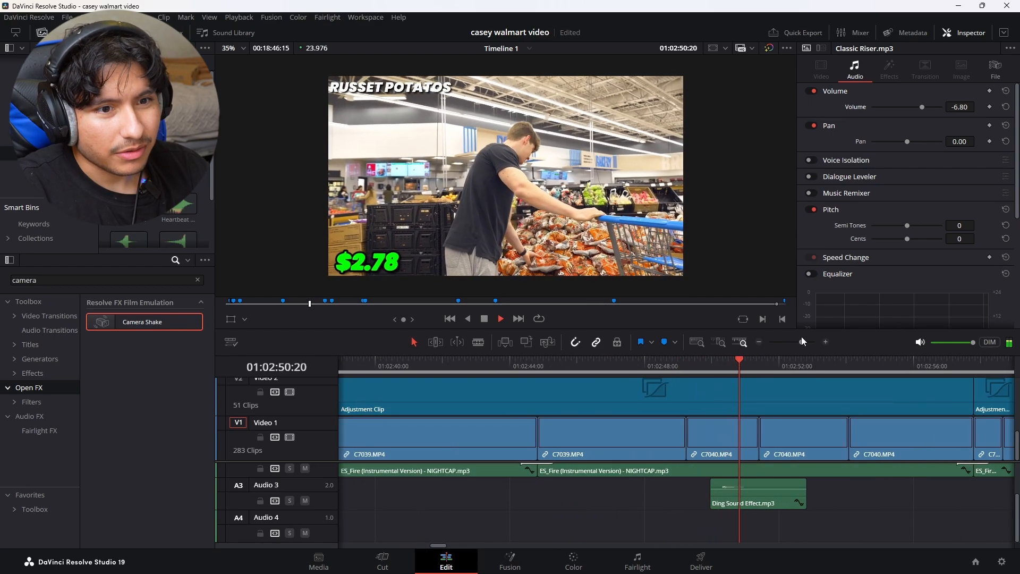
click(800, 345)
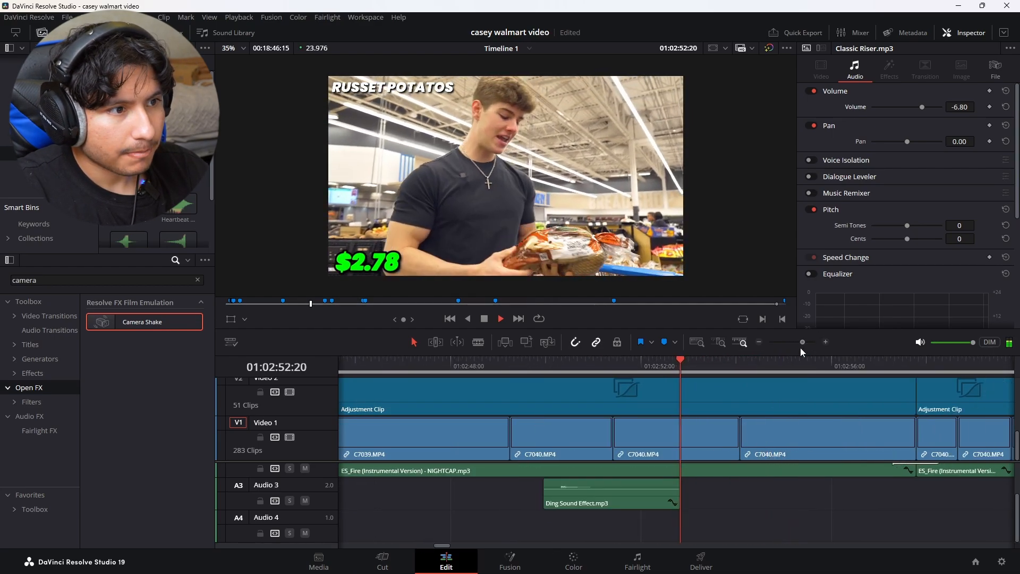
click(889, 360)
key(space)
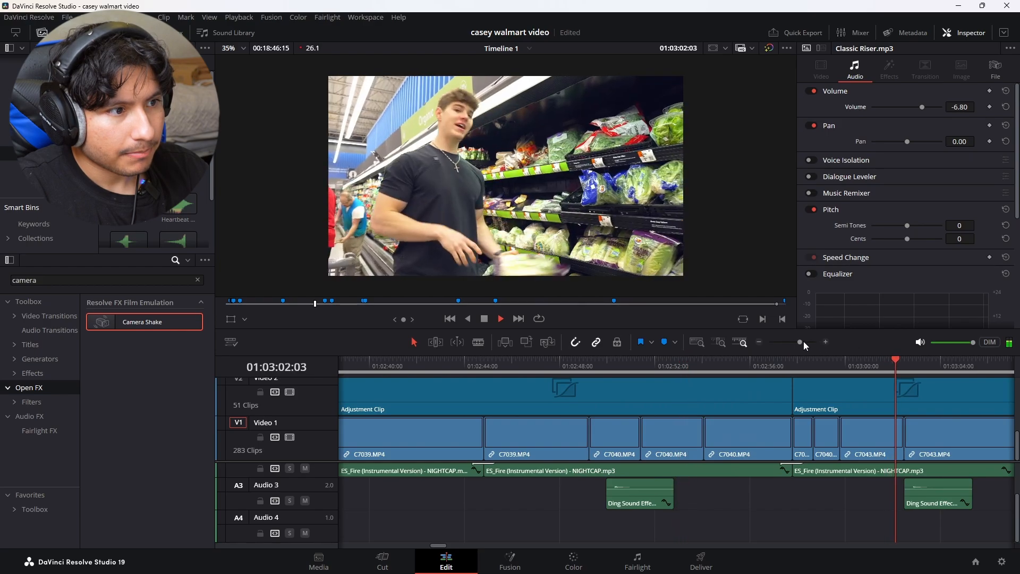
click(803, 341)
drag(803, 341, 782, 358)
key(space)
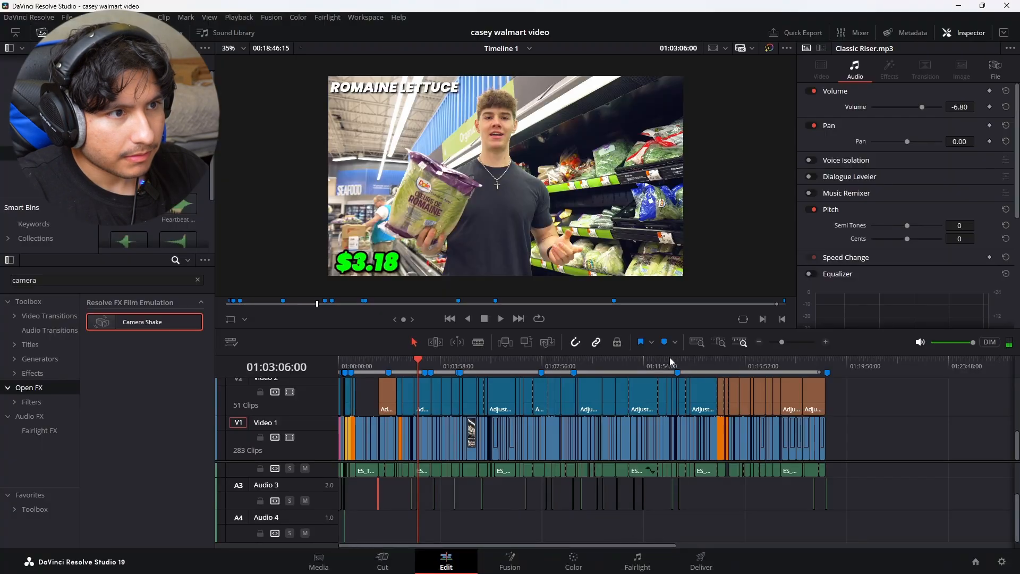
drag(782, 341, 781, 365)
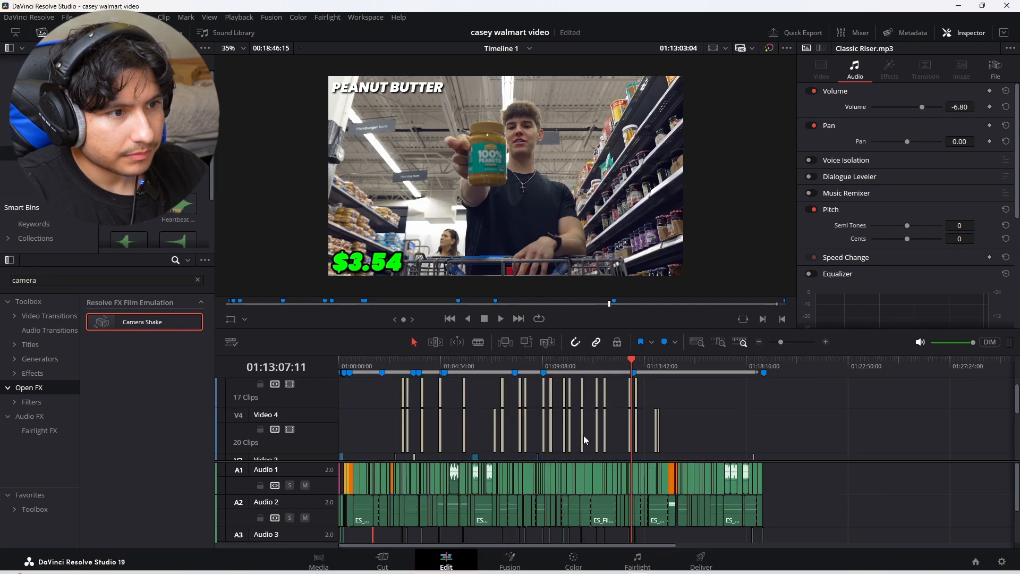
- Switch to the client's comments in the browser, resolve the 00:04:24 comment about $6.64/lb, and check the sort options
click(596, 561)
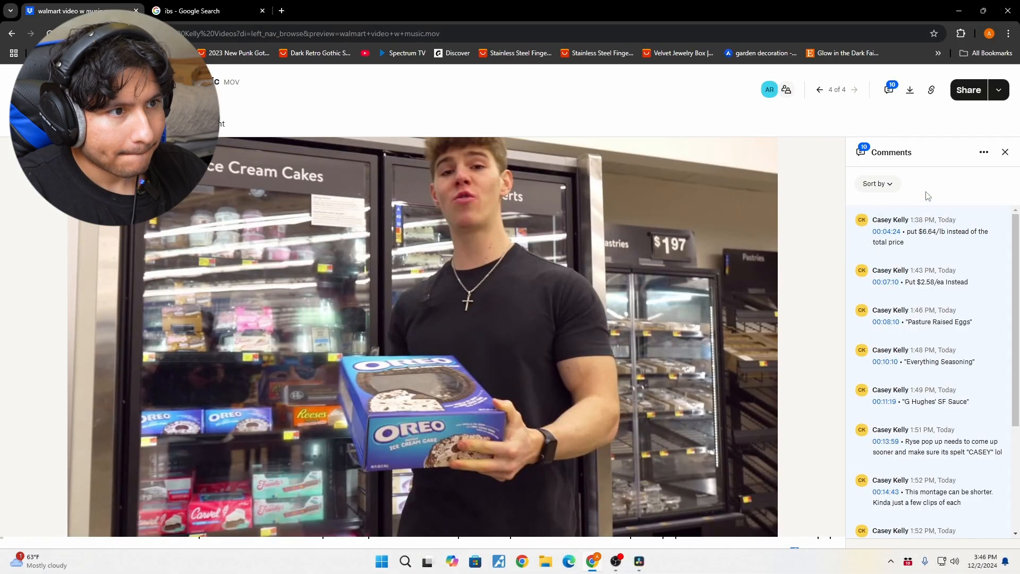
click(963, 225)
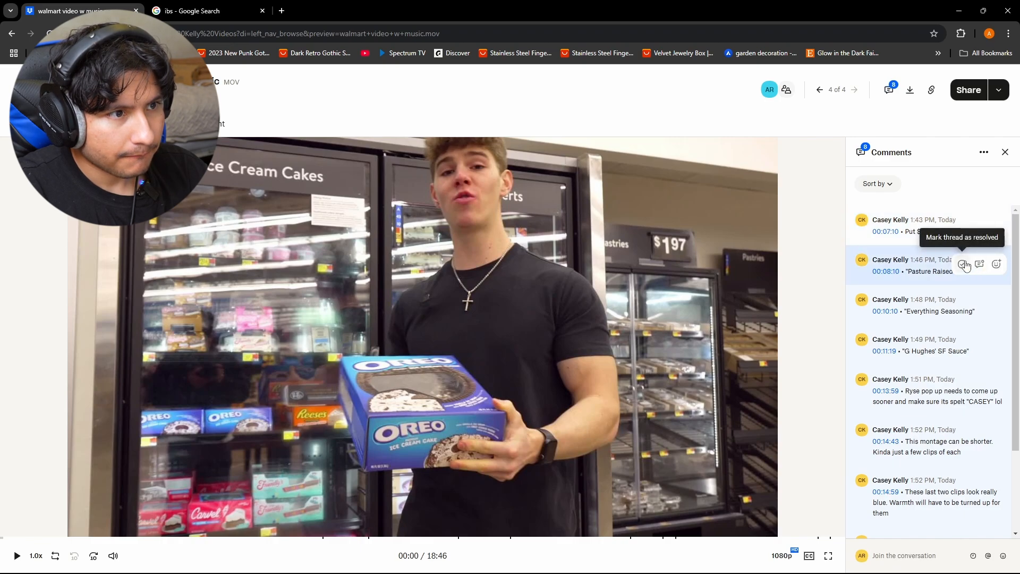
click(889, 183)
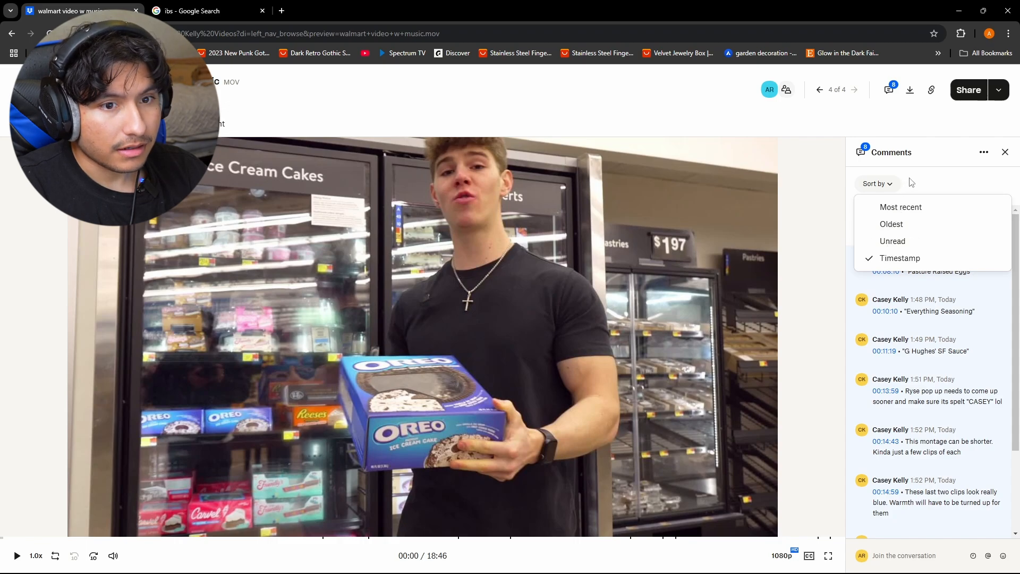
click(912, 126)
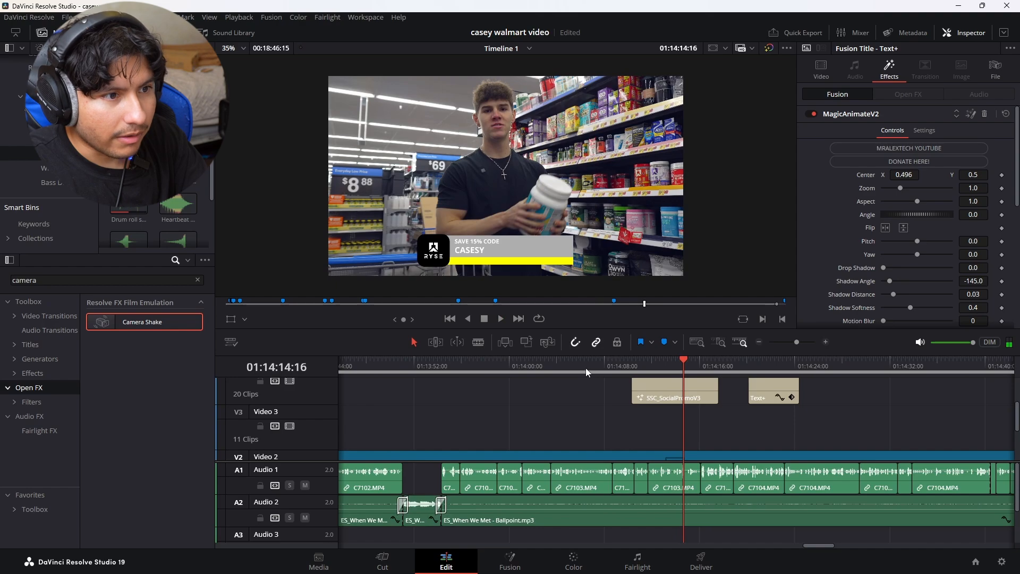
- Move the SSC_SocialPromoV3 promo clip earlier so that it starts at about 01:14:06, checking it against the speech
click(585, 368)
click(651, 393)
click(805, 342)
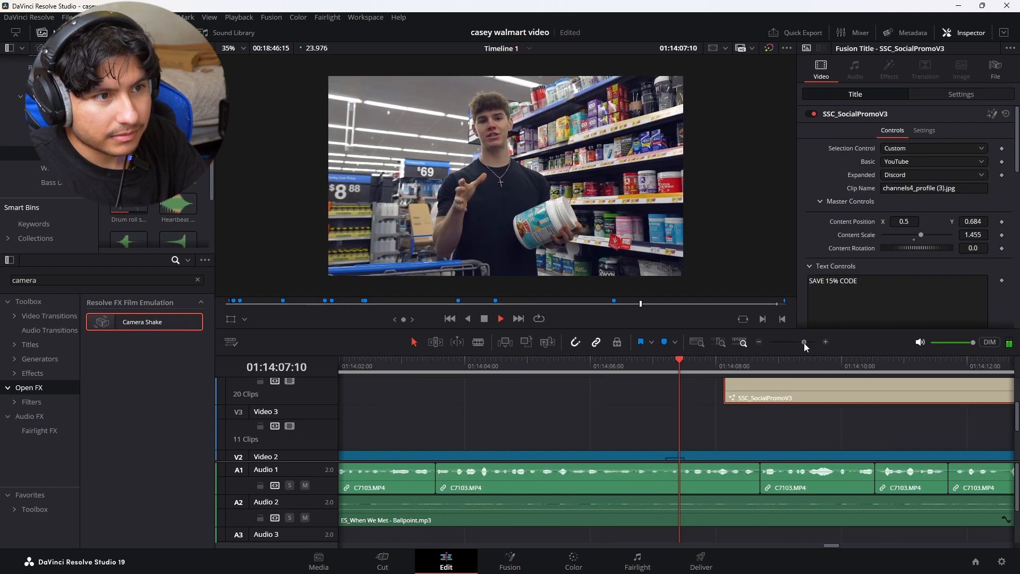
click(587, 366)
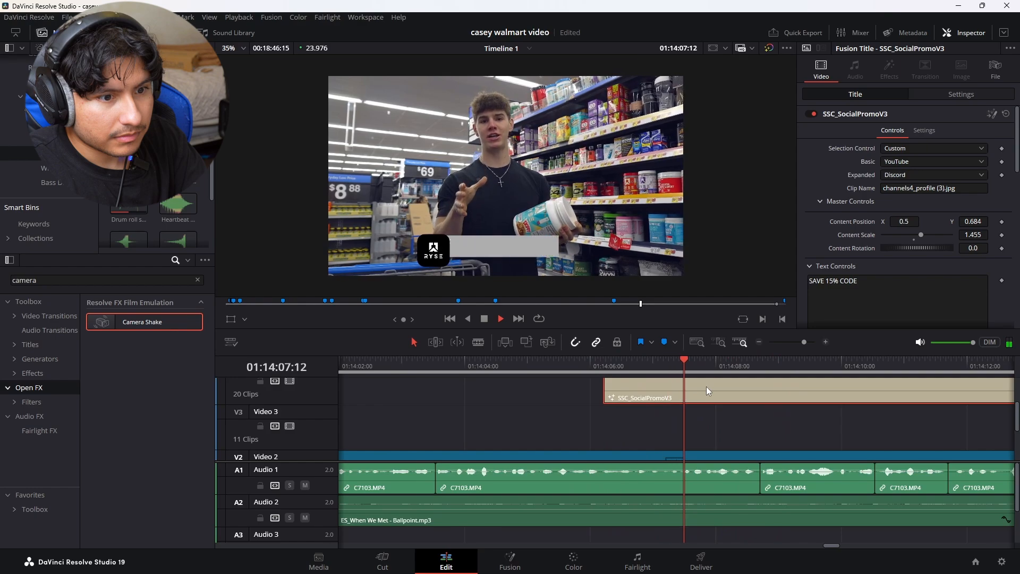
drag(677, 389, 669, 390)
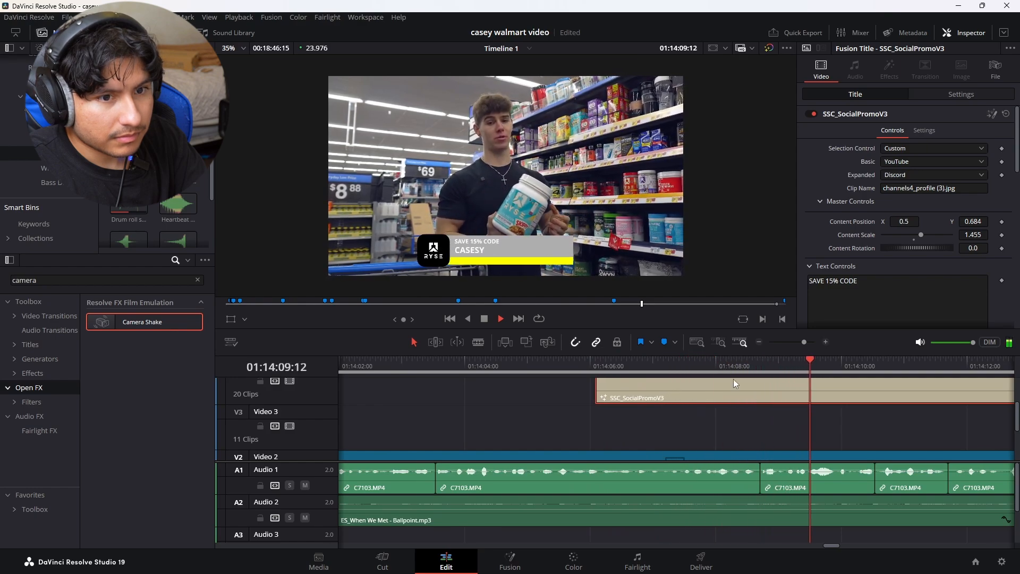
- Correct the promo pop-up's code text to CASEY and play the section to check it
scroll(846, 276, down, 3)
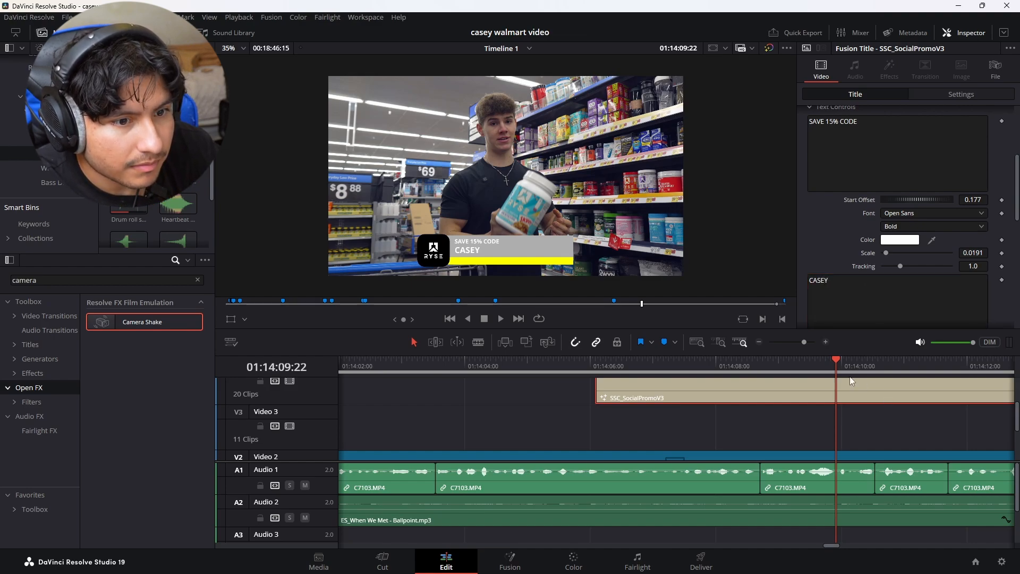
drag(804, 341, 797, 342)
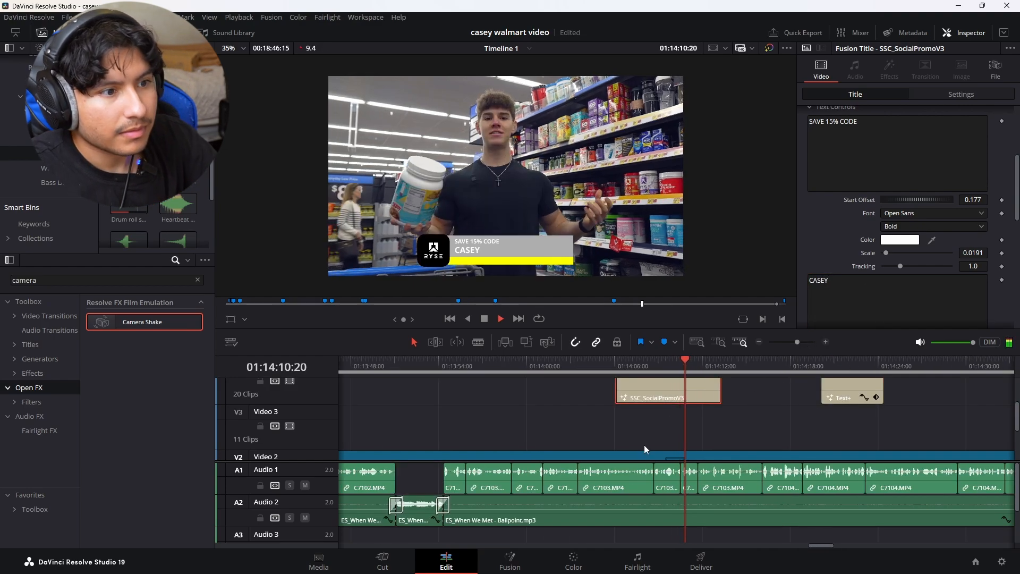
key(space)
- Read the remaining client comments in the browser, then switch back to DaVinci Resolve and play the checkout montage
click(615, 562)
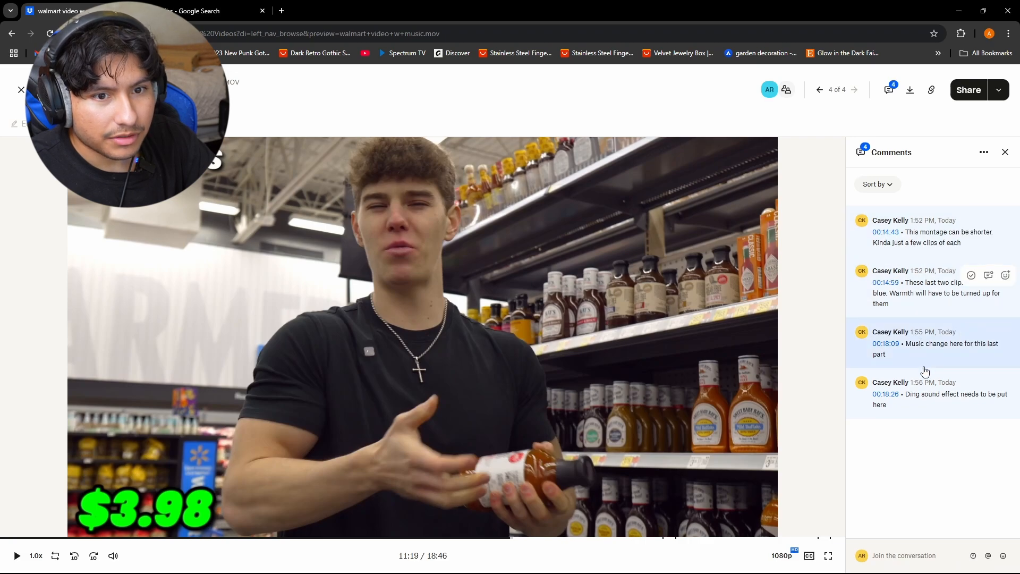
mouse_move(720, 563)
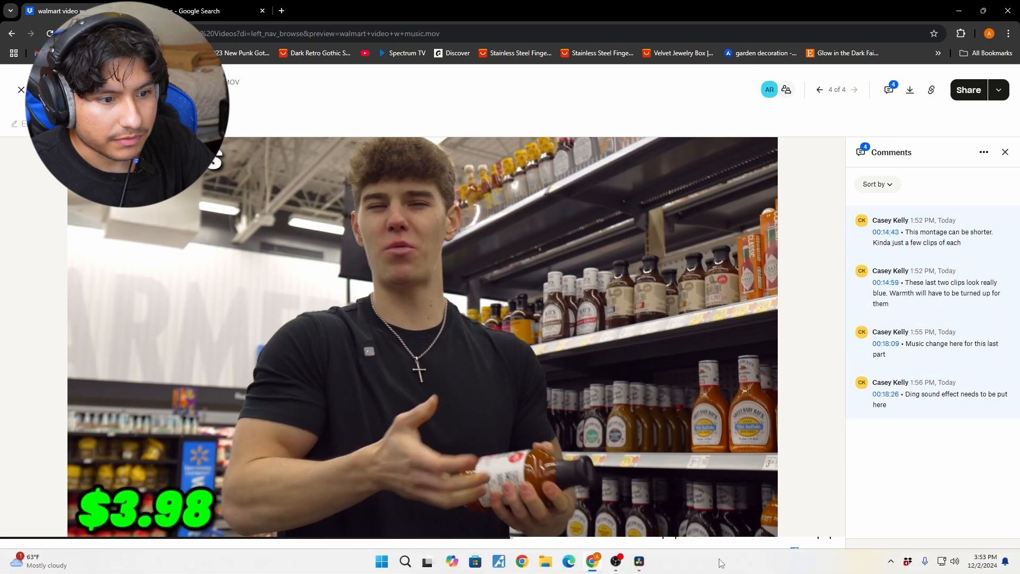
click(639, 561)
key(space)
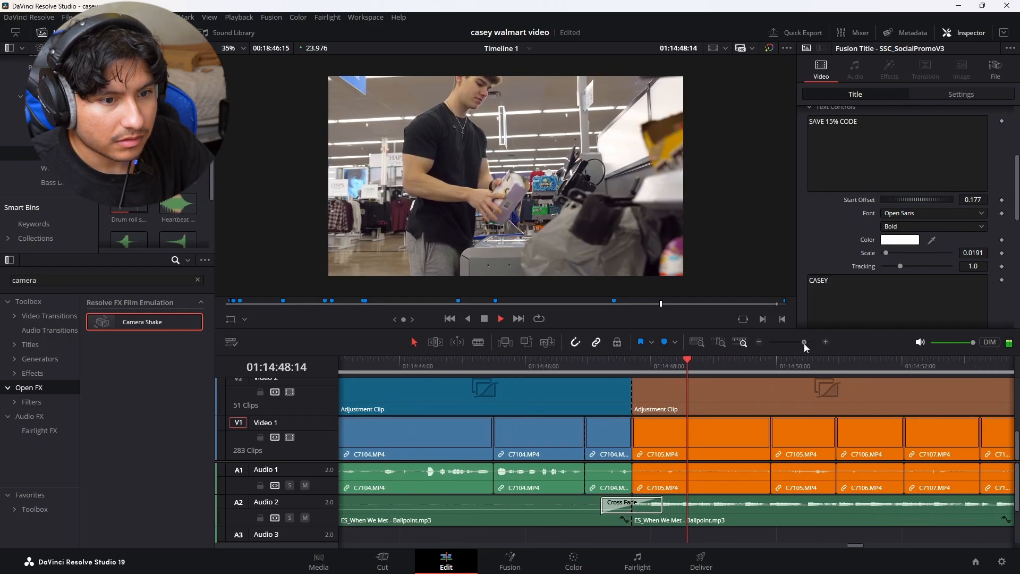
drag(803, 343, 796, 353)
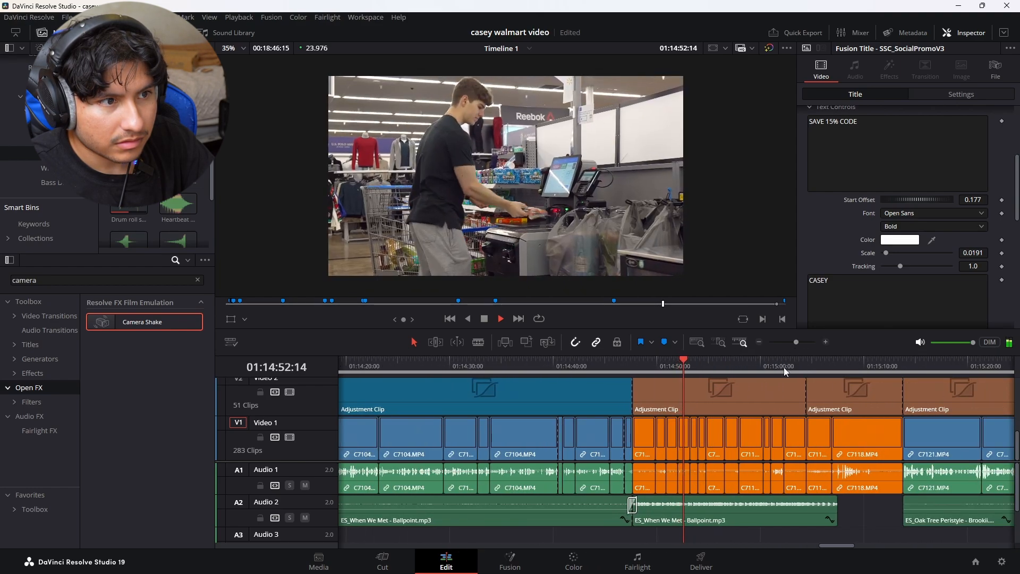
key(space)
- Shift all clips from the car scene onward later, and extend the blue adjustment clip over the whole checkout montage
drag(796, 343, 792, 343)
click(830, 365)
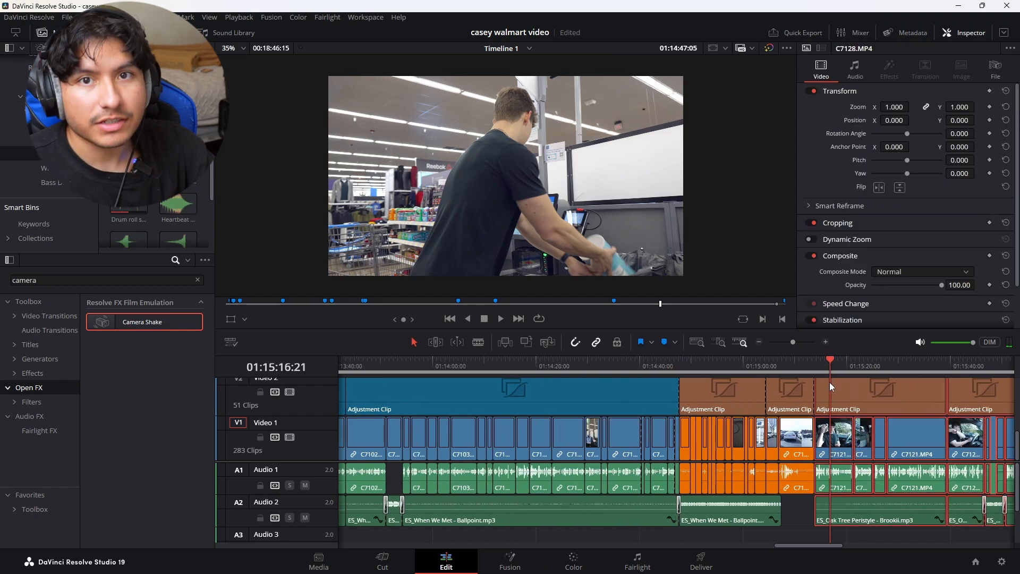
click(856, 391)
drag(792, 342, 796, 346)
key(ctrl+z)
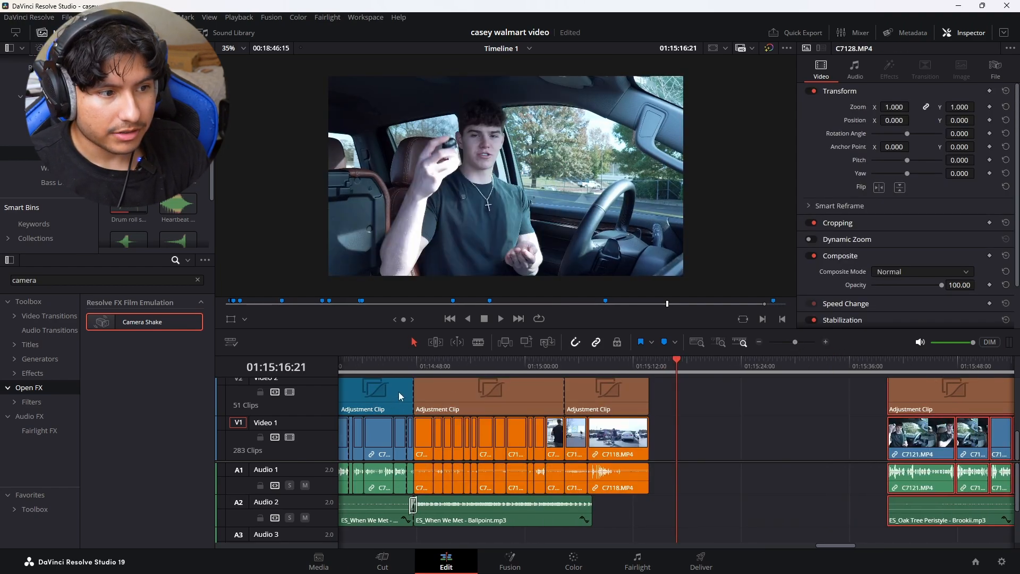
drag(412, 393, 637, 393)
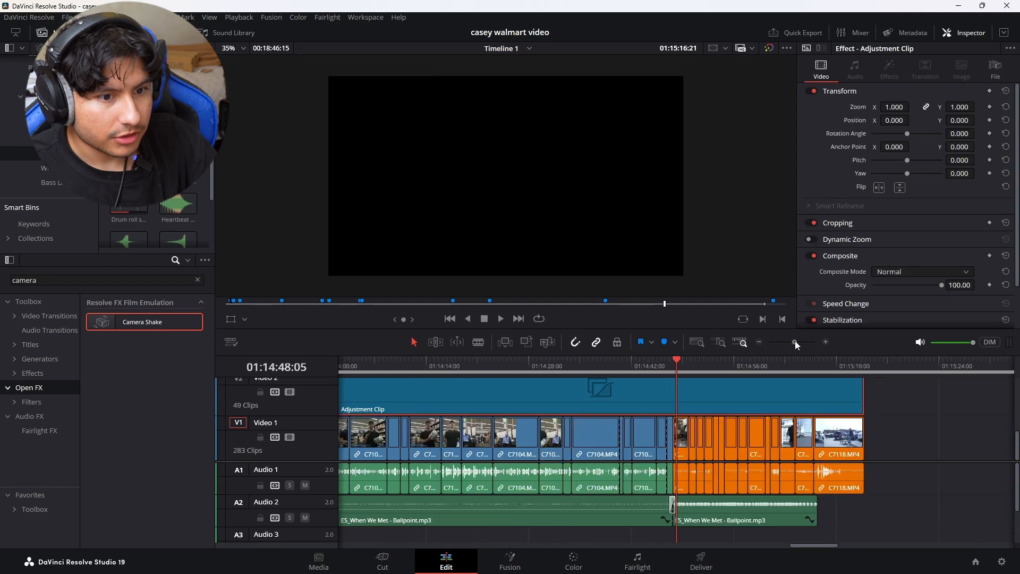
- Shorten the montage's grocery-scanning footage, close the C7112.MP4 clip up against the preceding clips, and play the result
drag(795, 341, 795, 343)
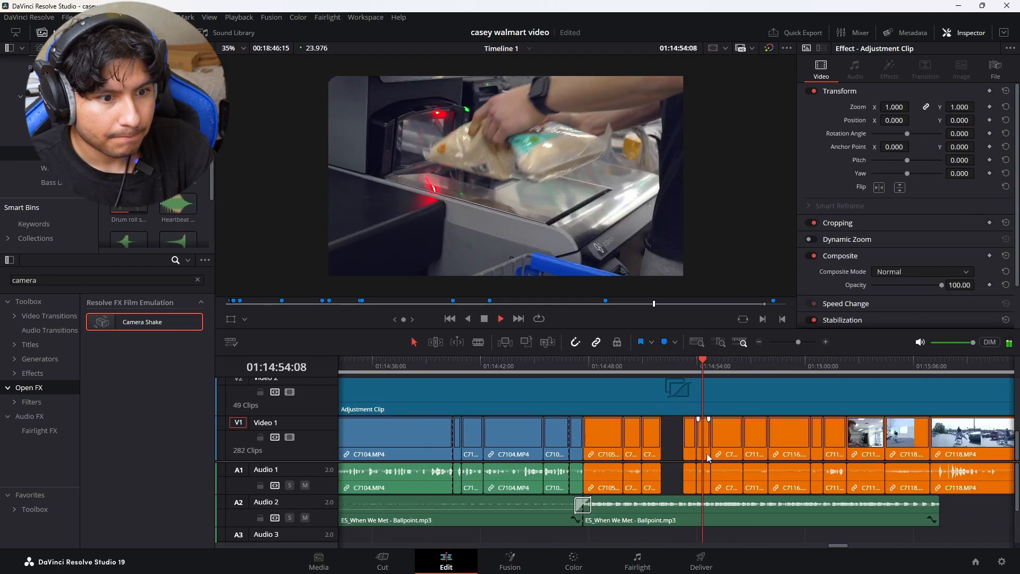
drag(706, 453, 670, 439)
drag(664, 363, 649, 357)
key(space)
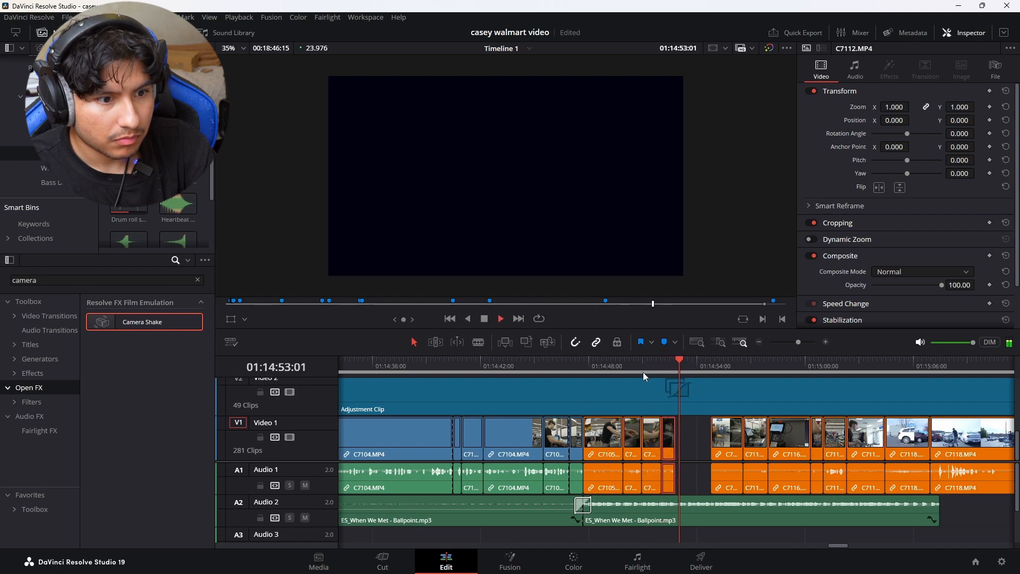
click(640, 367)
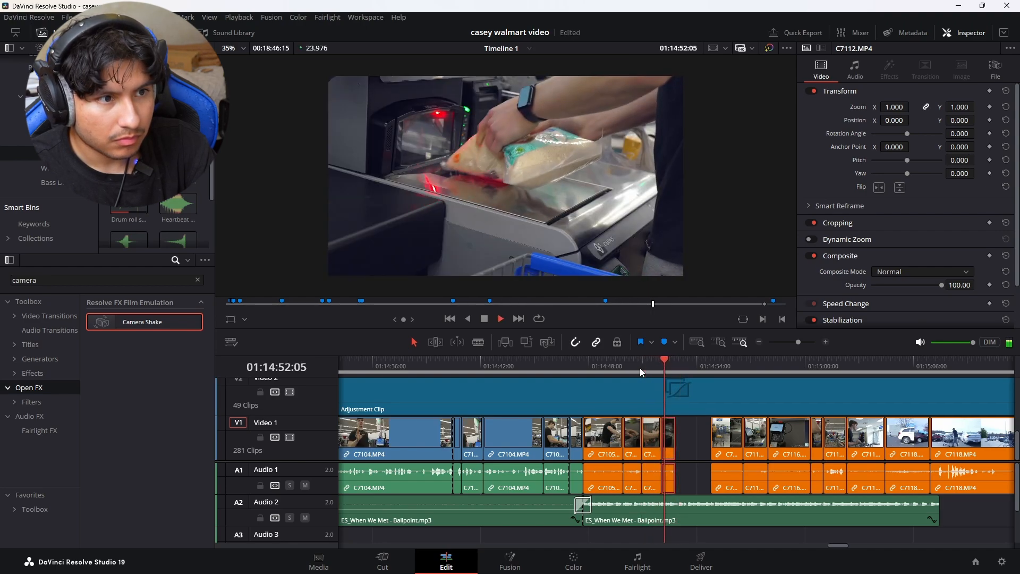
key(space)
key(space)
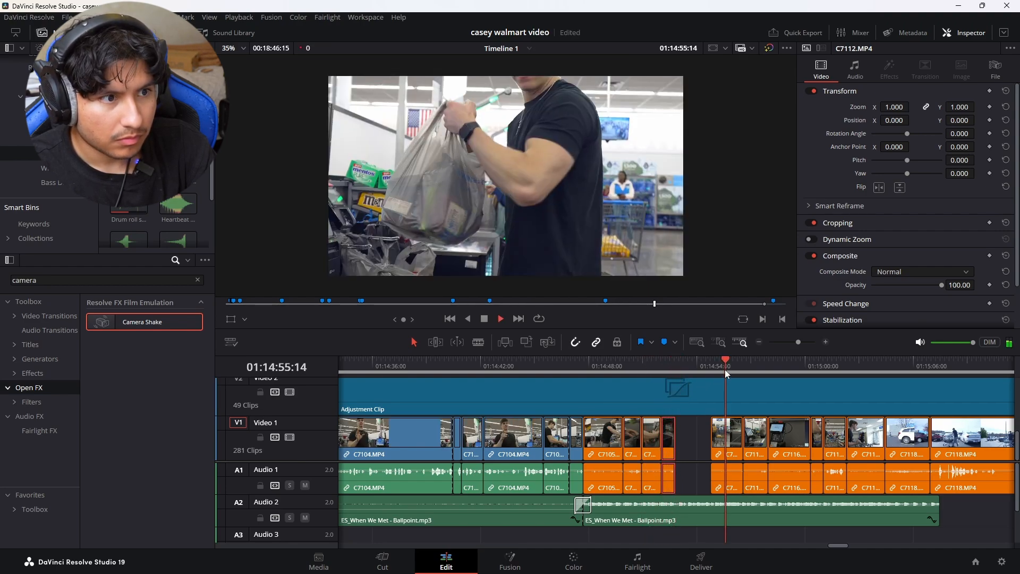
- Move the bagging clip into the montage's gap and pull the remaining montage clips earlier by 03:08
click(725, 437)
drag(726, 437, 689, 438)
drag(859, 442, 819, 442)
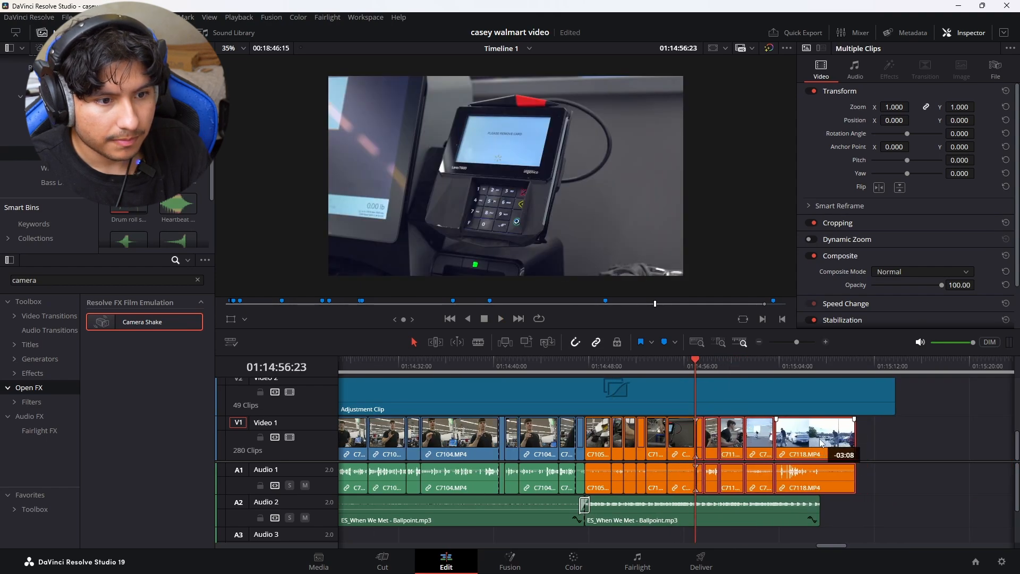
- Play the montage's ending, trimming the adjustment clip to its end and the Audio 2 music to the last C7118.MP4 clip's start
key(space)
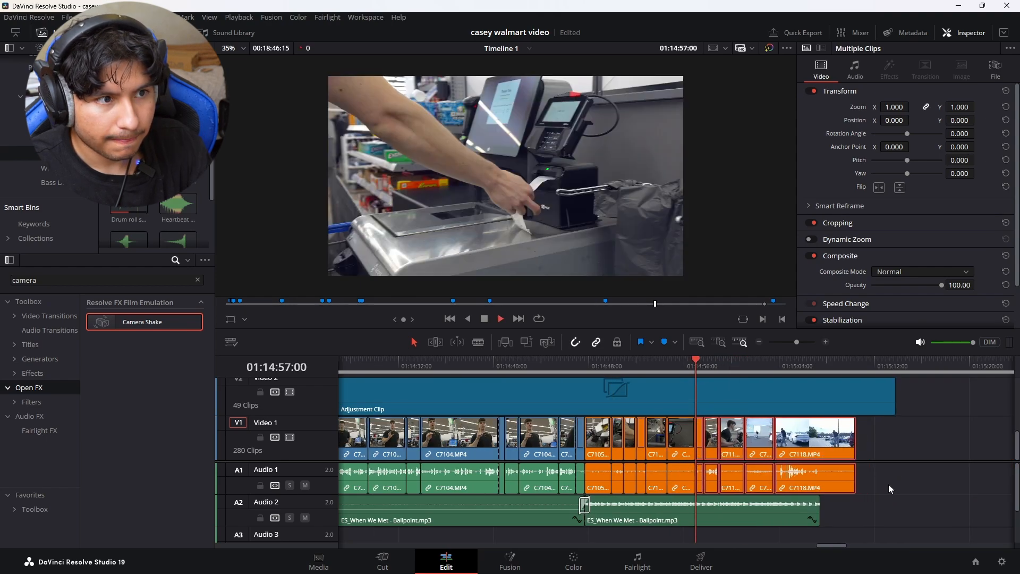
click(888, 484)
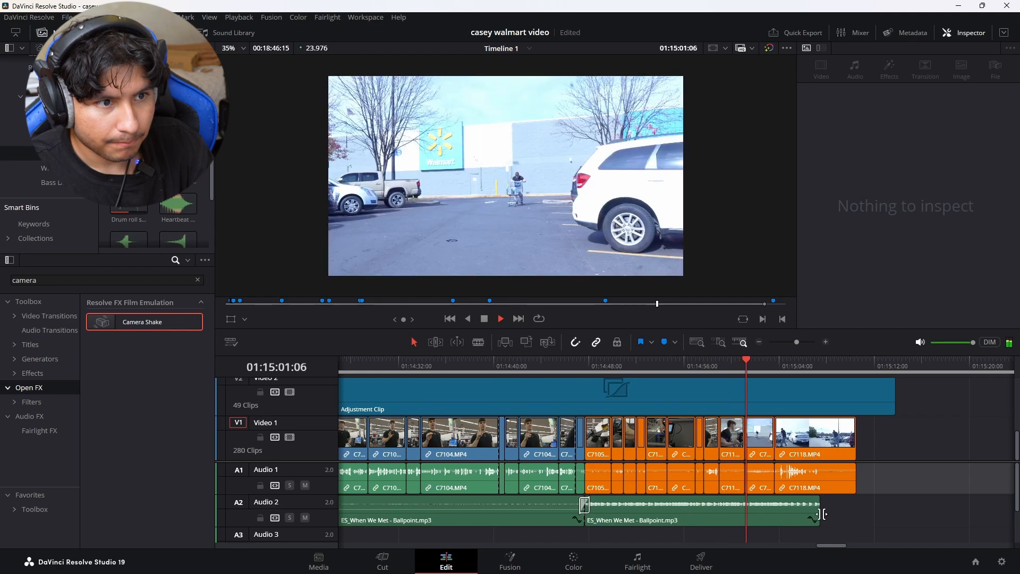
drag(824, 515, 776, 497)
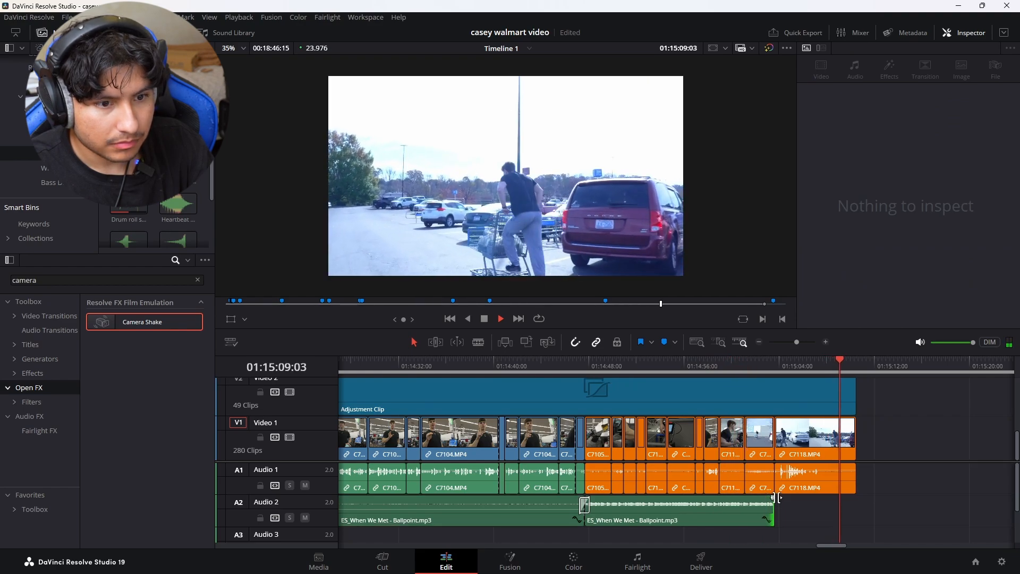
click(757, 366)
click(794, 339)
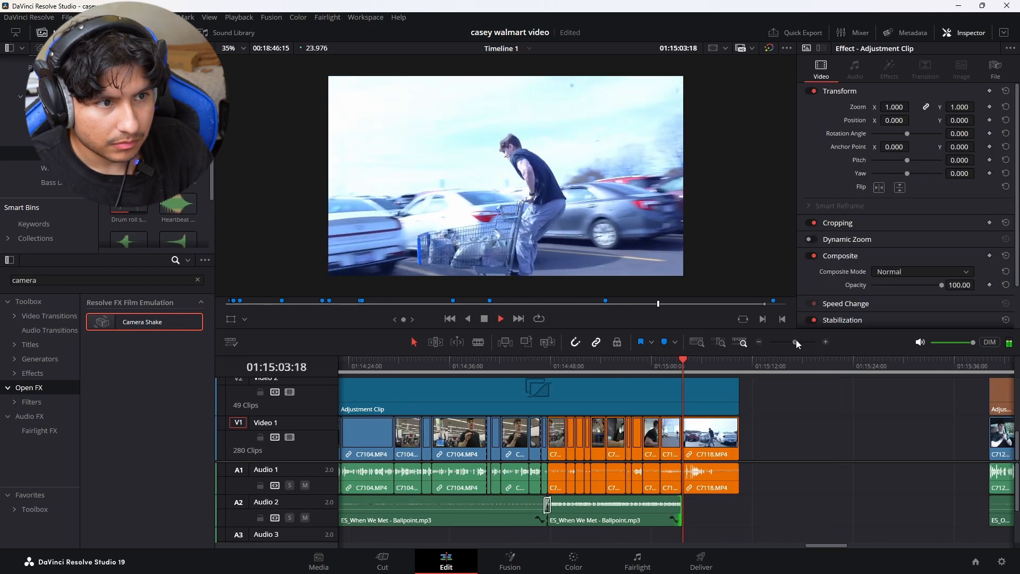
drag(795, 340, 791, 352)
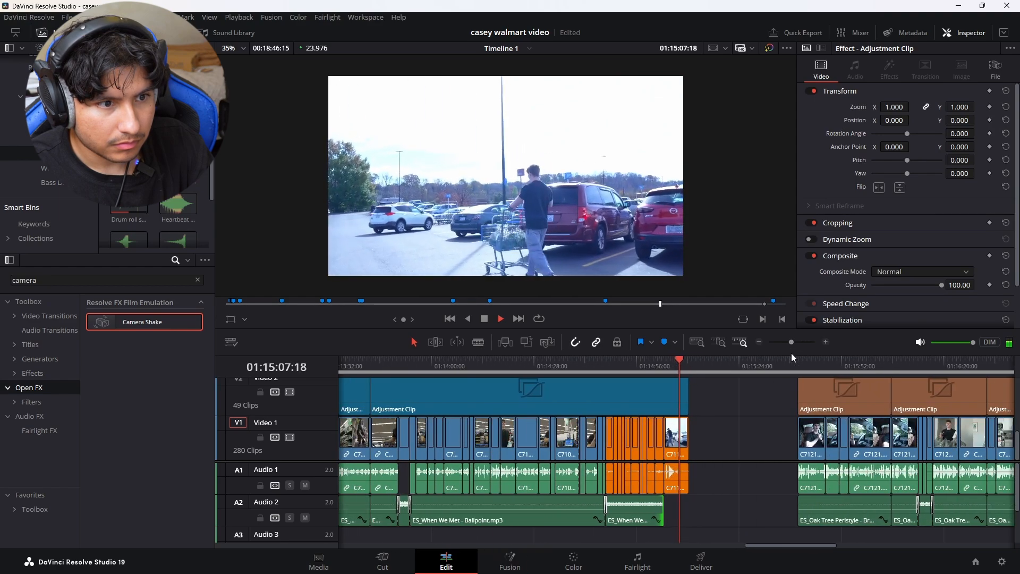
- Move all clips from the car scene onward against the montage's end, and extend their adjustment clip back over the last C7118.MP4 clip
key(alt+y)
drag(876, 393, 662, 395)
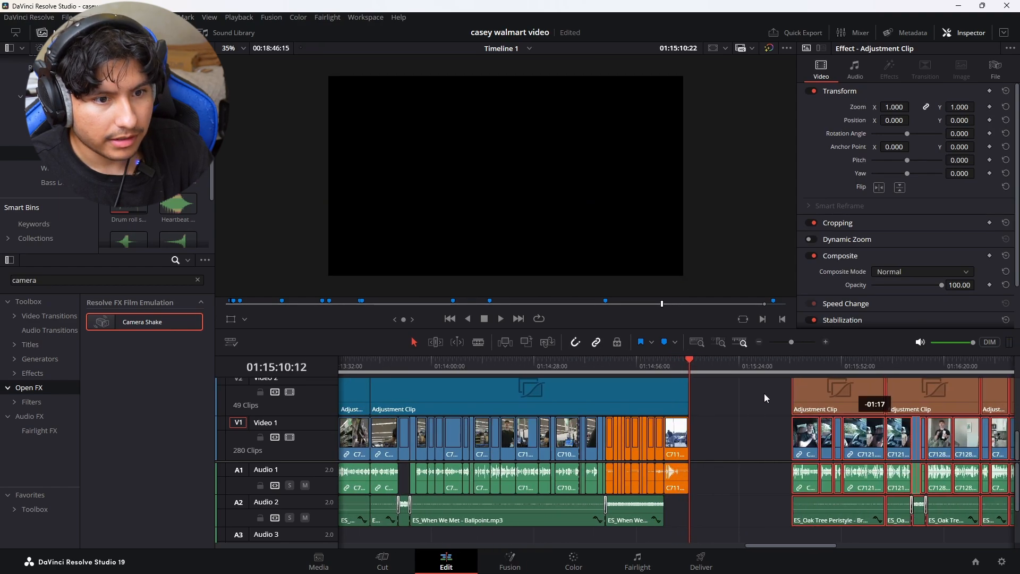
drag(790, 342, 800, 342)
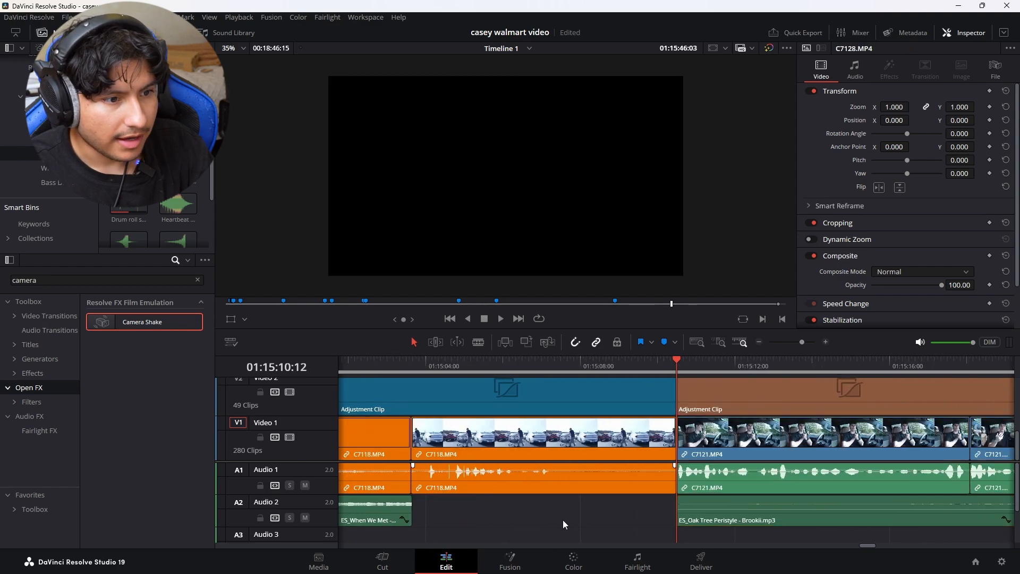
click(513, 390)
drag(677, 390, 414, 370)
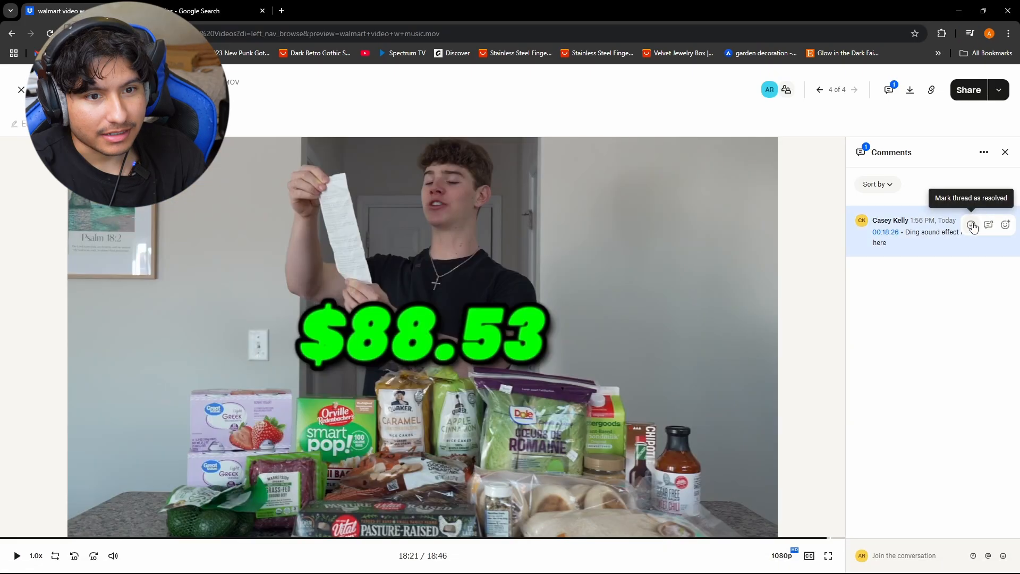
- Resolve the 00:18:26 comment and, back in DaVinci Resolve, place Ding Sound Effect.mp3 on Audio 3 at the $88.53 title's start
click(971, 221)
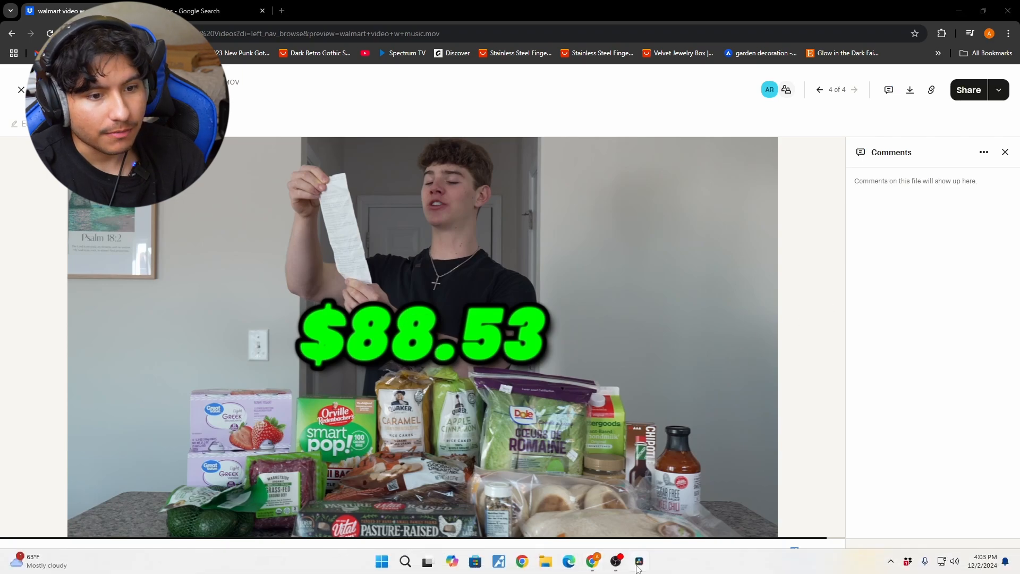
click(639, 562)
drag(801, 348, 784, 354)
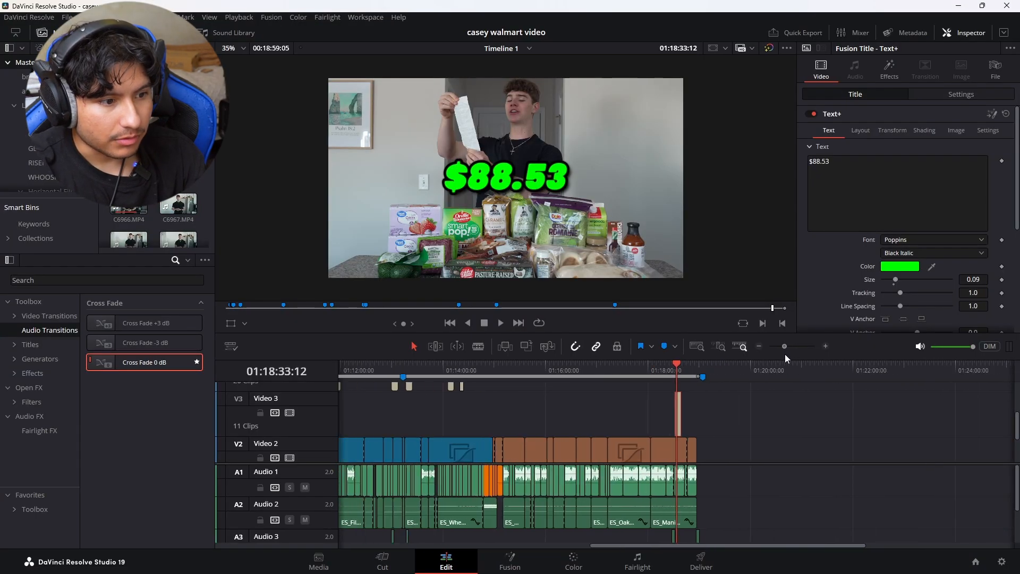
scroll(452, 496, down, 2)
drag(406, 495, 666, 496)
drag(784, 345, 798, 346)
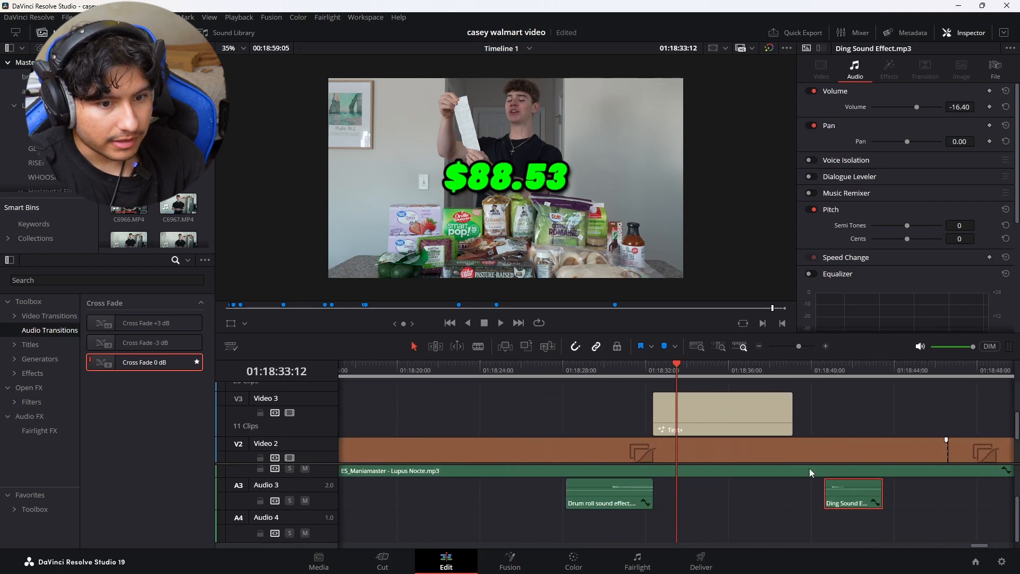
drag(828, 495, 676, 508)
- Play the timeline from 01:18:32:09 to check the ding against the $88.53 title
click(651, 371)
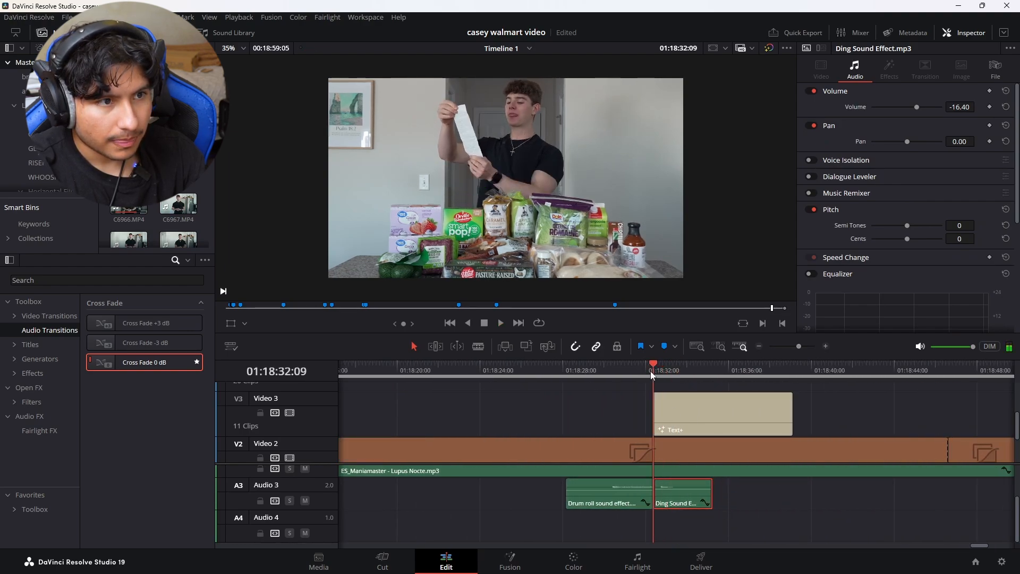
key(space)
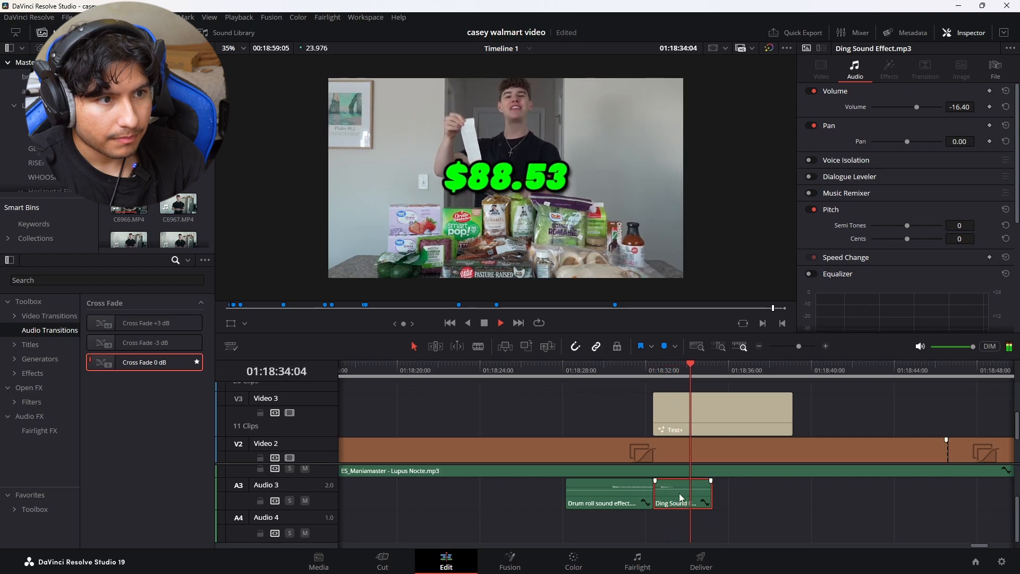
drag(798, 346, 791, 346)
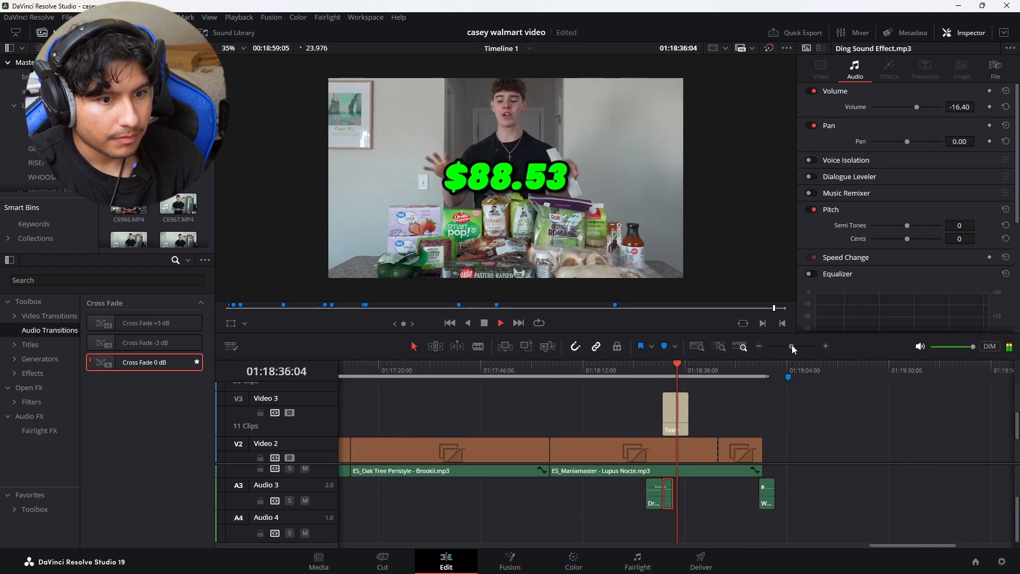
- Add Timeline 1 to the render queue as CASEY WALMART REVISION 1, in QuickTime H.264 at 1920 x 1080, and start rendering the job
click(631, 371)
drag(608, 371, 331, 378)
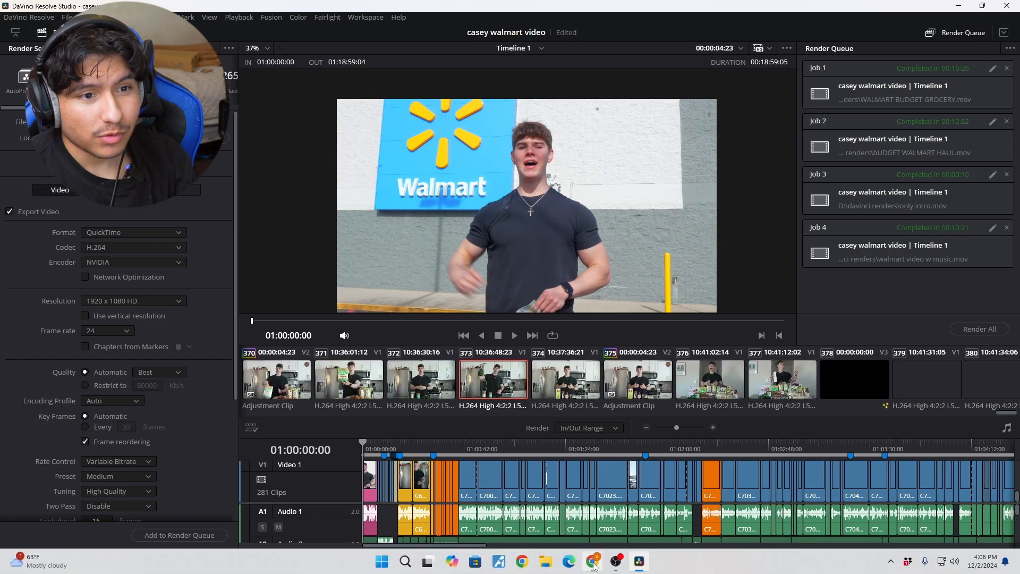
click(593, 563)
click(593, 563)
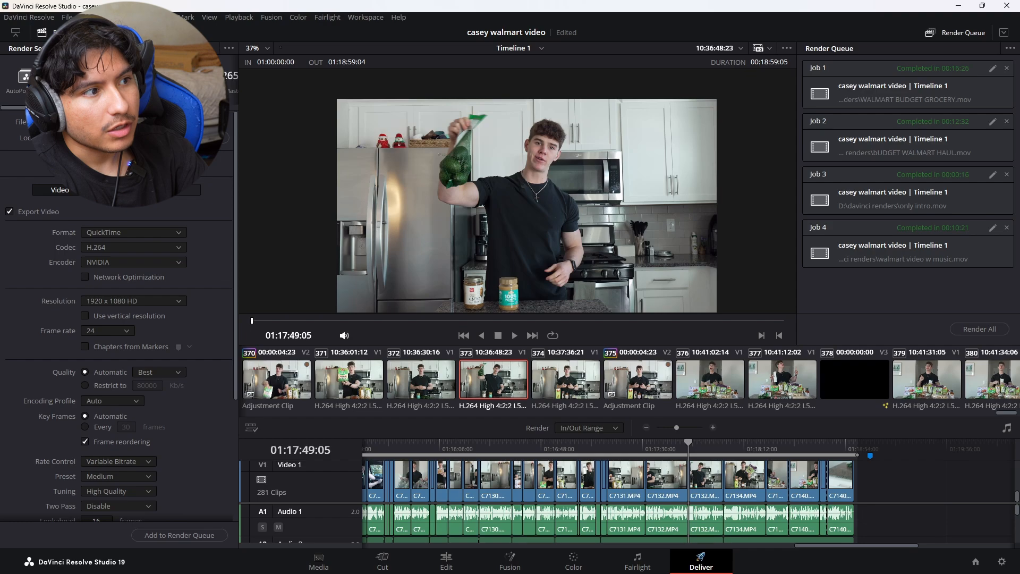
click(180, 534)
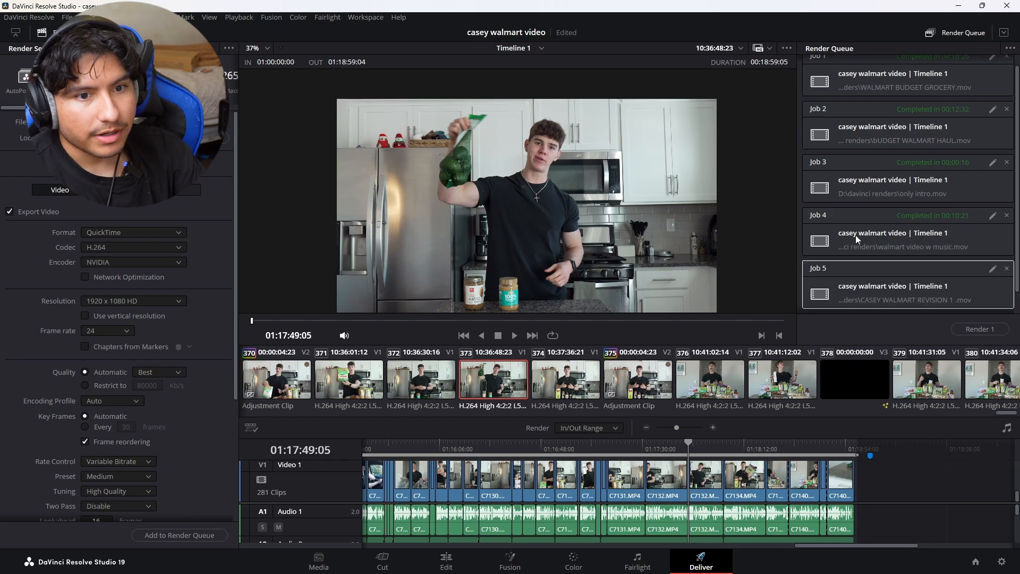
click(969, 329)
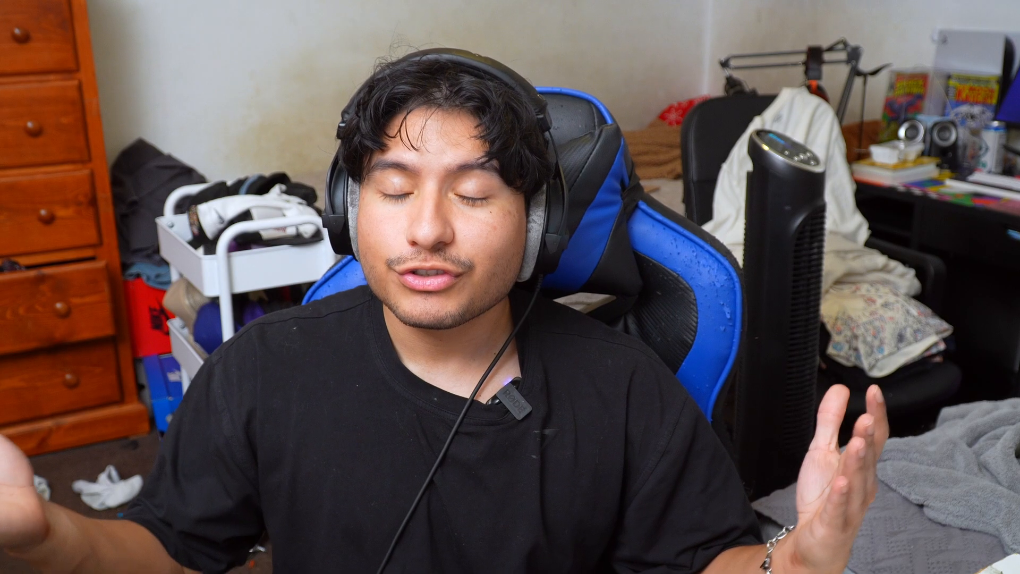